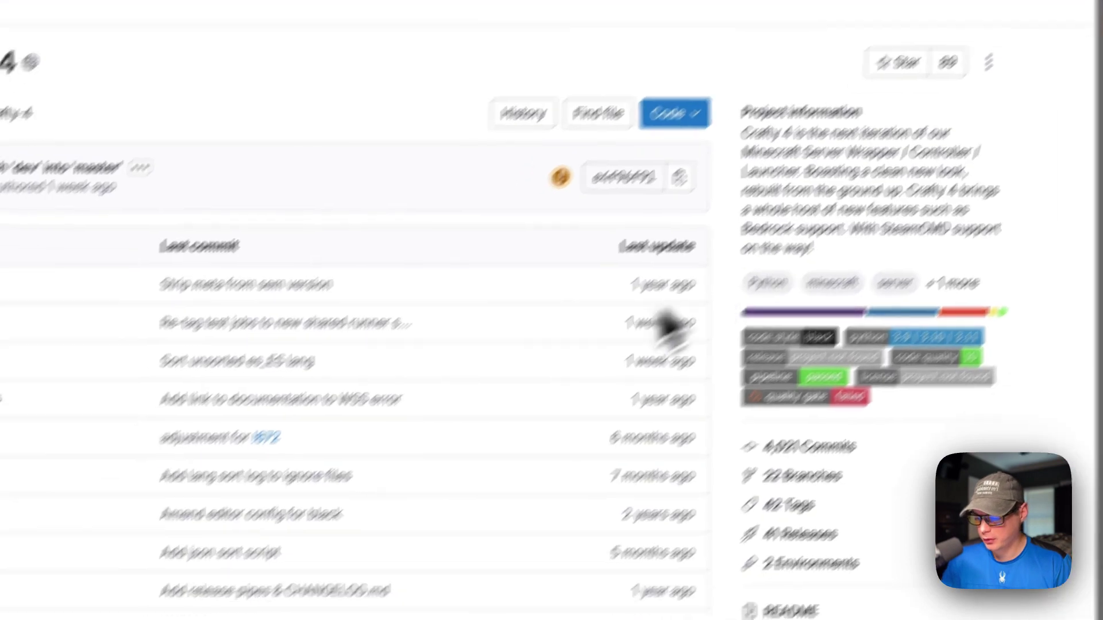
Scroll down the Crafty 4 GitLab project page toward its README.
scroll(569, 345, "down", 10)
scroll(560, 337, "down", 2)
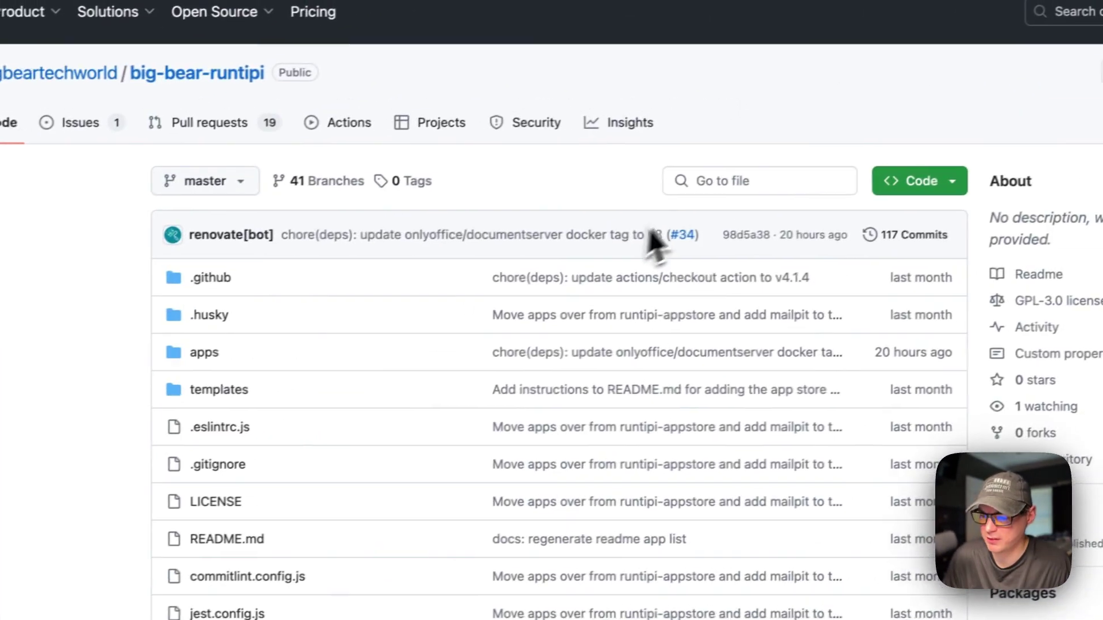
Search the repository files for 'crafty' and open the apps/crafty folder.
left_click(720, 181)
type("cr")
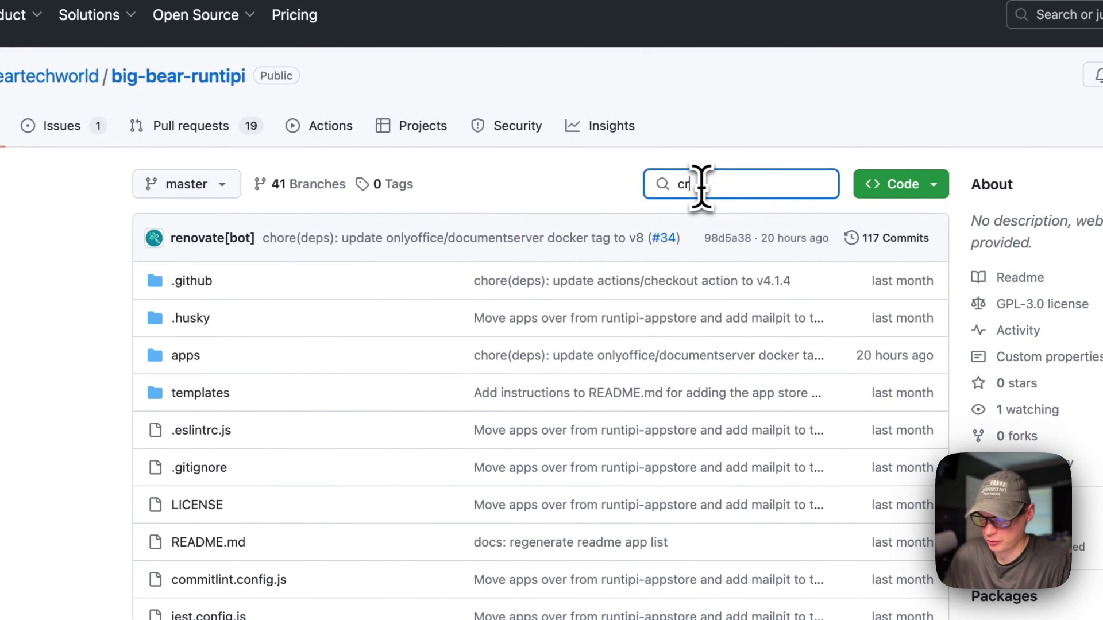
type("afty")
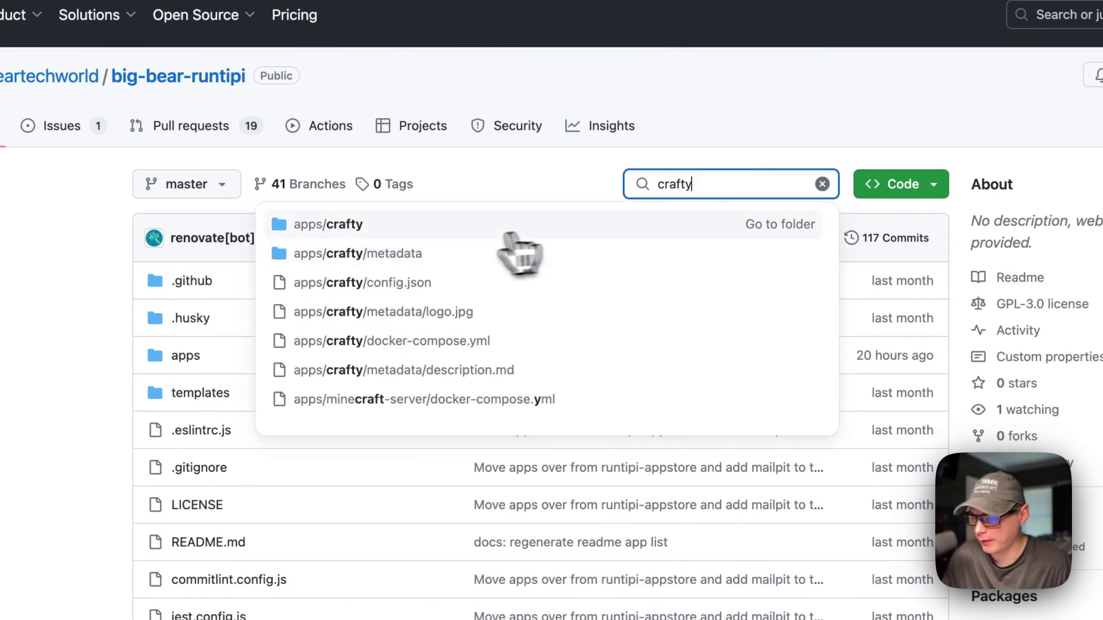
left_click(506, 225)
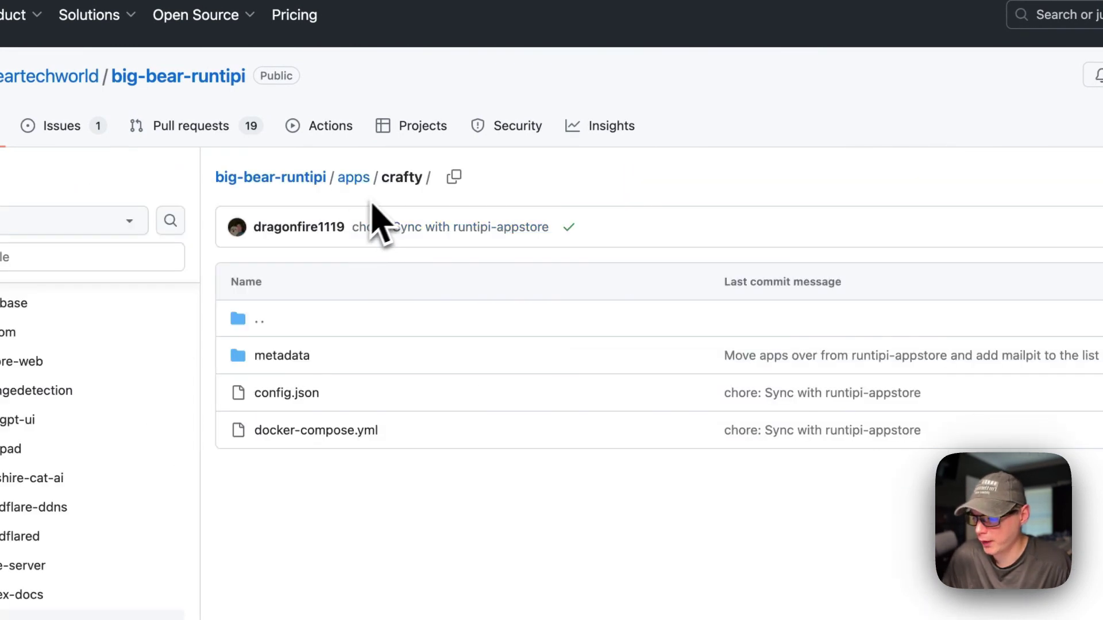
View Crafty's metadata description.md and logo.jpg, then open its config.json.
left_click(282, 356)
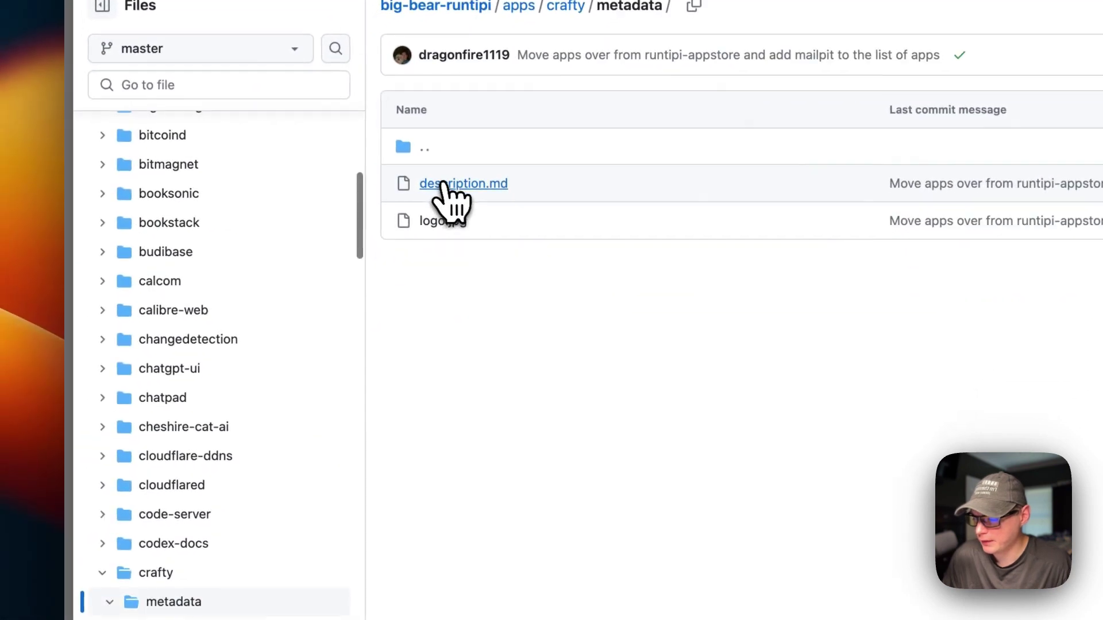
left_click(444, 184)
scroll(551, 287, "down", 3)
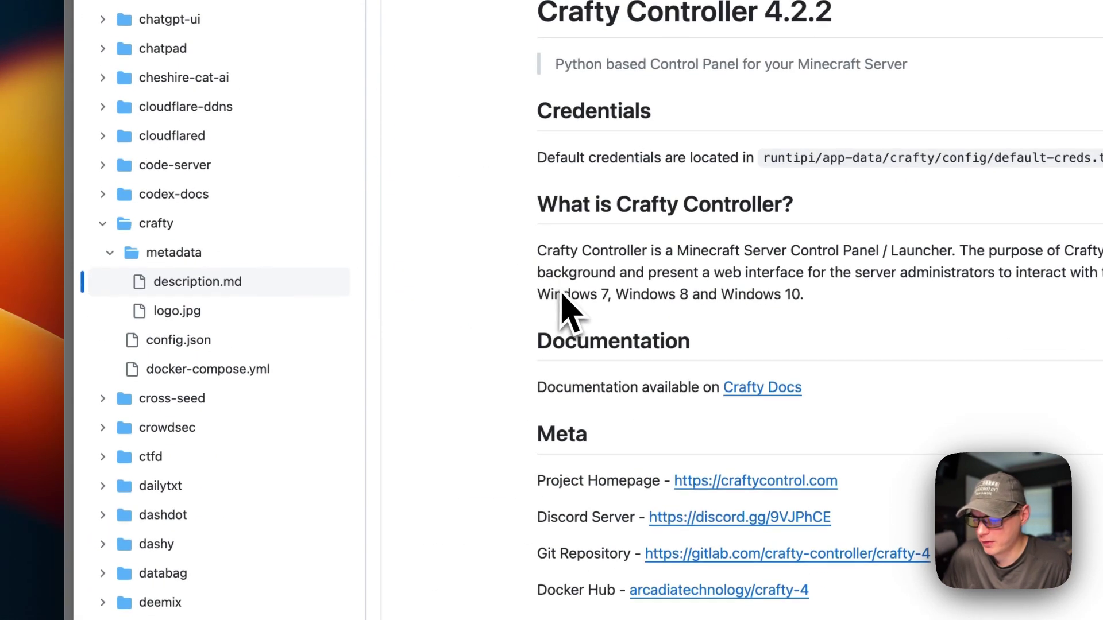
left_click(296, 311)
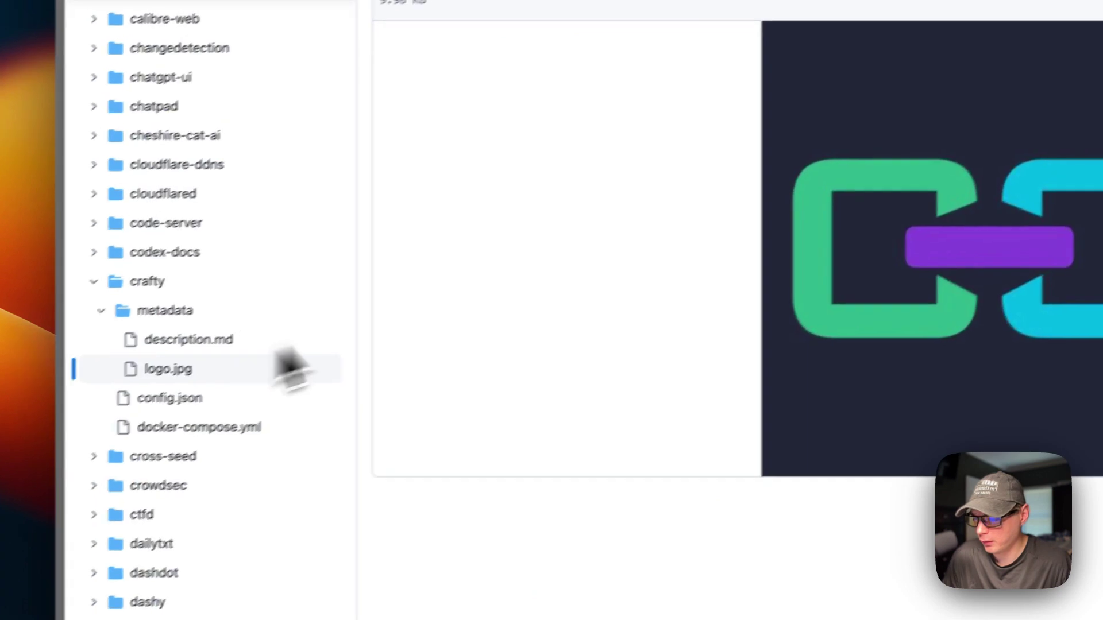
left_click(164, 398)
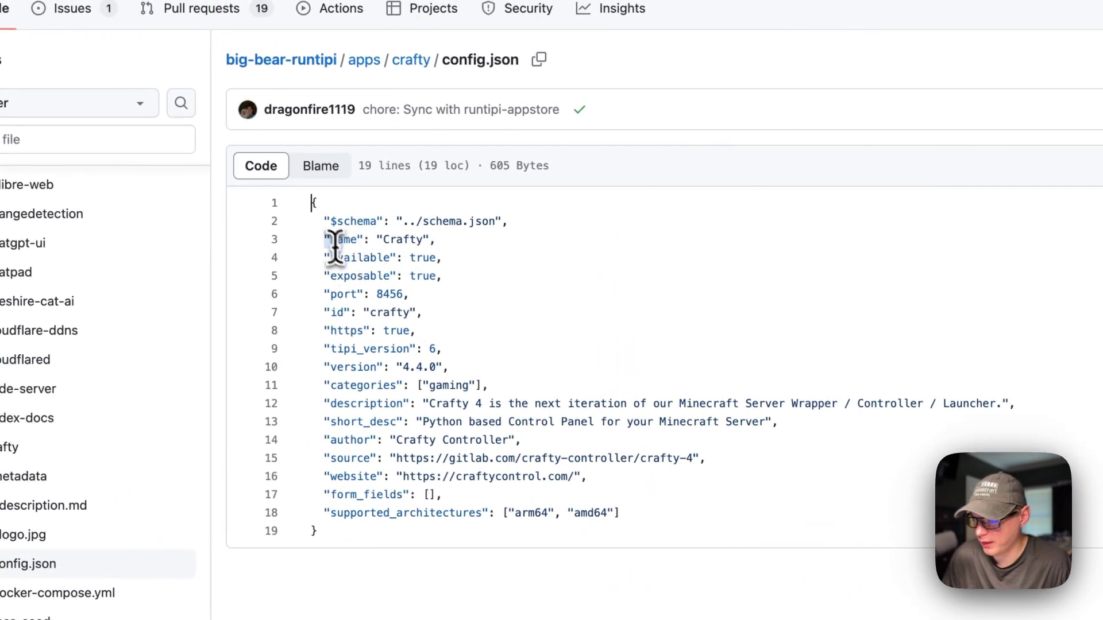
left_click_drag(335, 247, 424, 239)
left_click_drag(327, 258, 450, 278)
left_click_drag(325, 294, 442, 296)
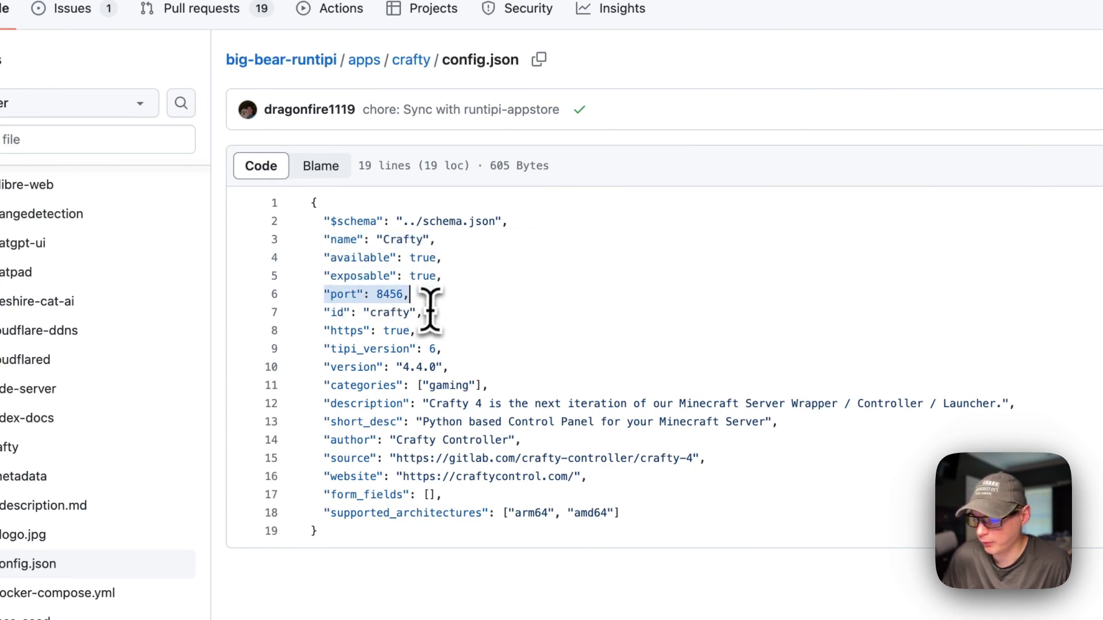
left_click_drag(325, 312, 437, 315)
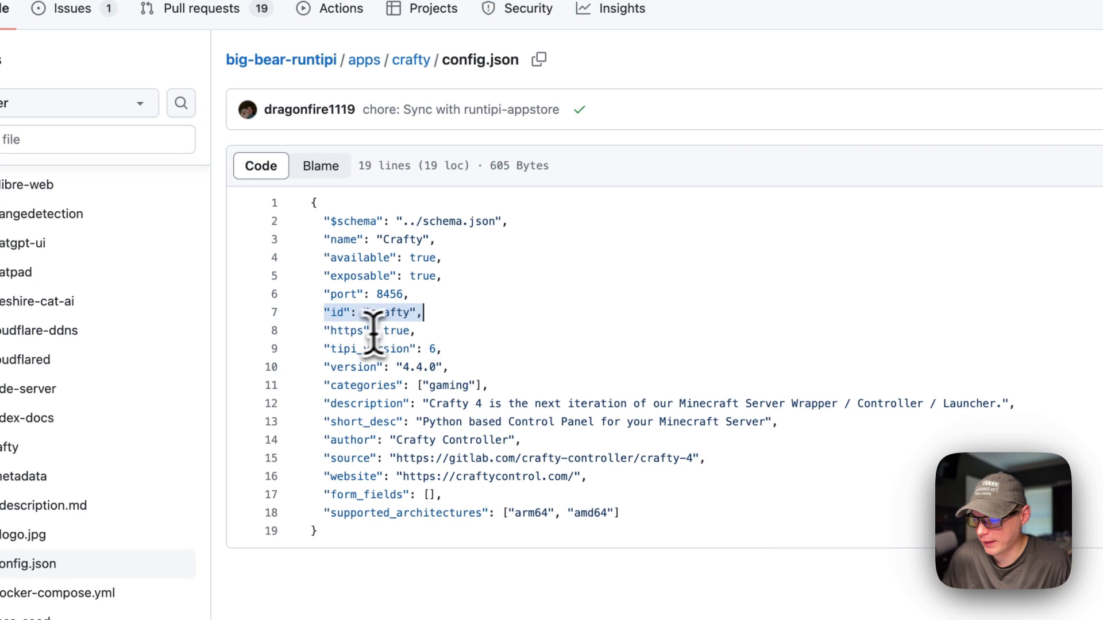
left_click_drag(325, 330, 418, 331)
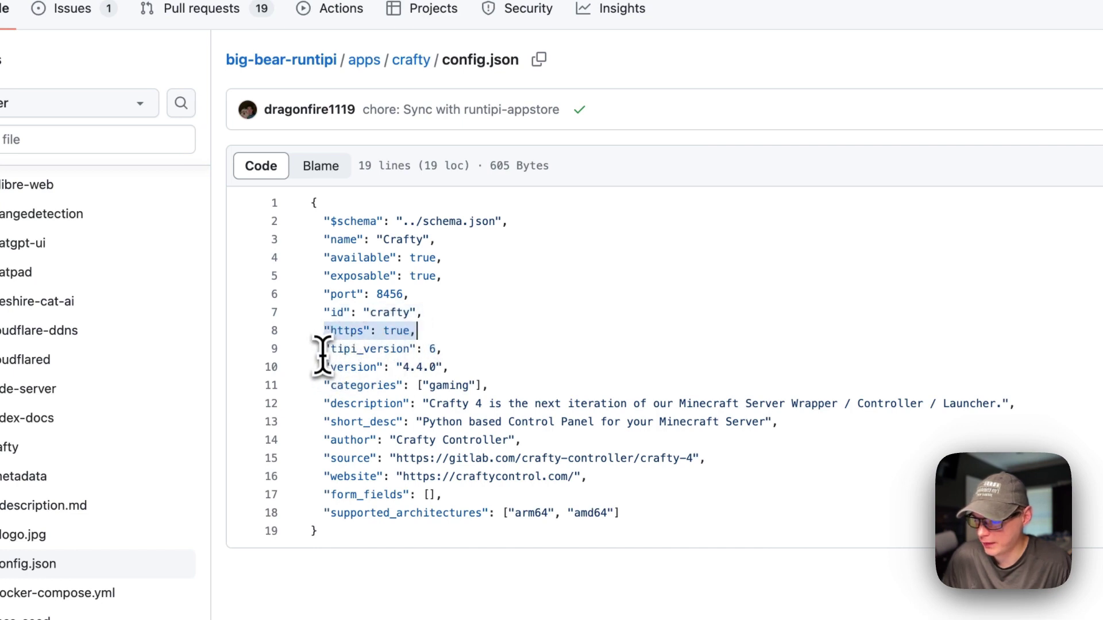
left_click_drag(324, 349, 442, 349)
left_click_drag(318, 367, 424, 368)
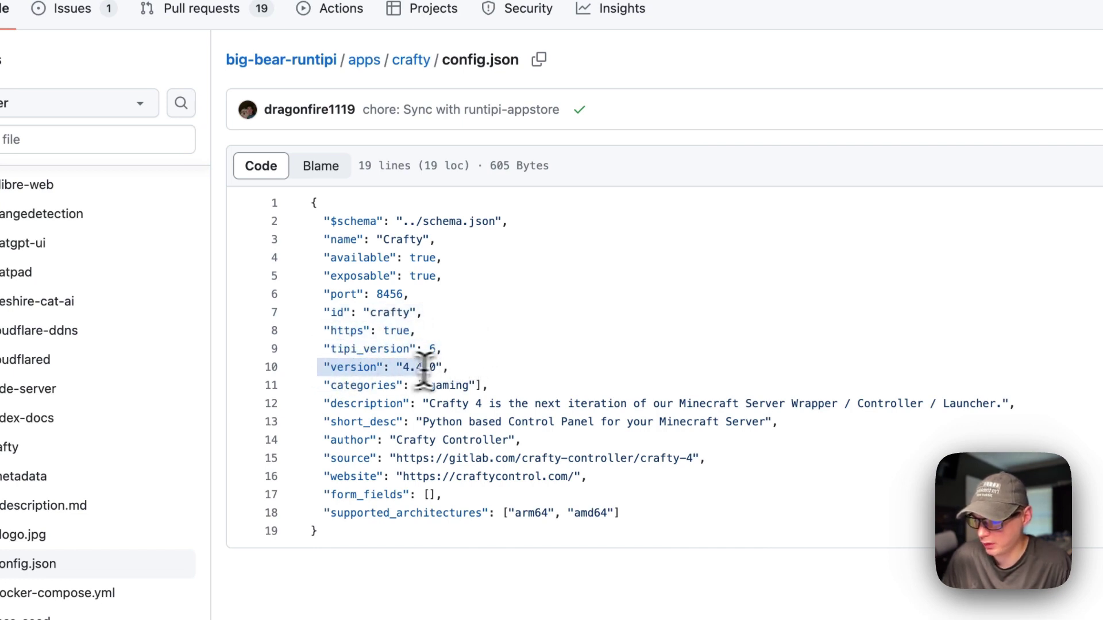
left_click_drag(325, 385, 561, 387)
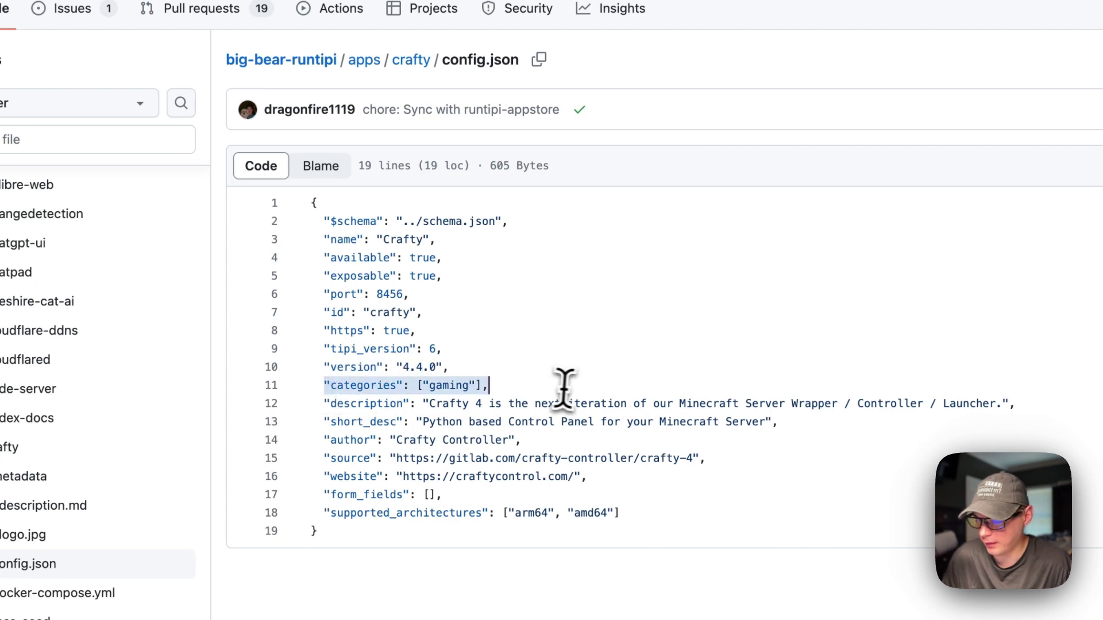
left_click_drag(324, 403, 710, 403)
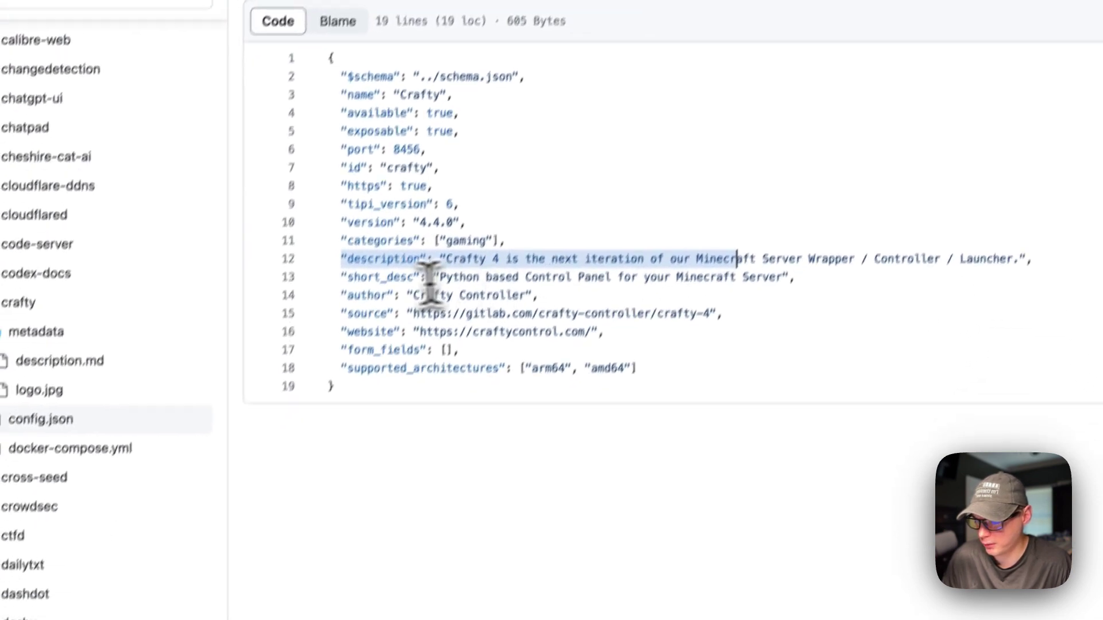
left_click_drag(325, 422, 651, 419)
left_click_drag(688, 244, 695, 243)
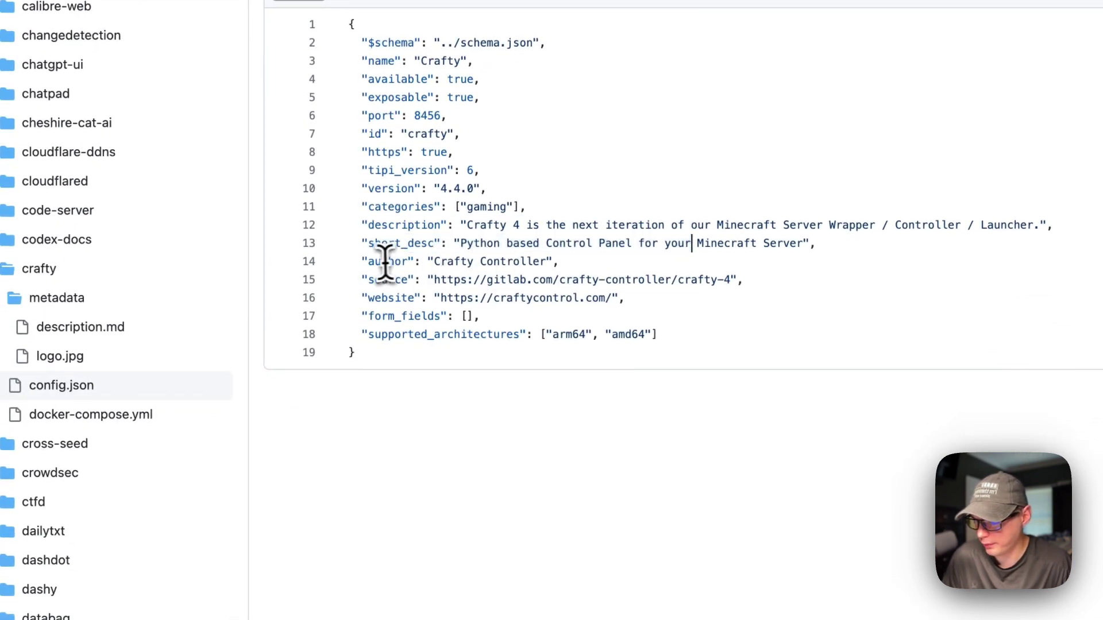
left_click_drag(359, 262, 489, 263)
left_click_drag(362, 279, 547, 280)
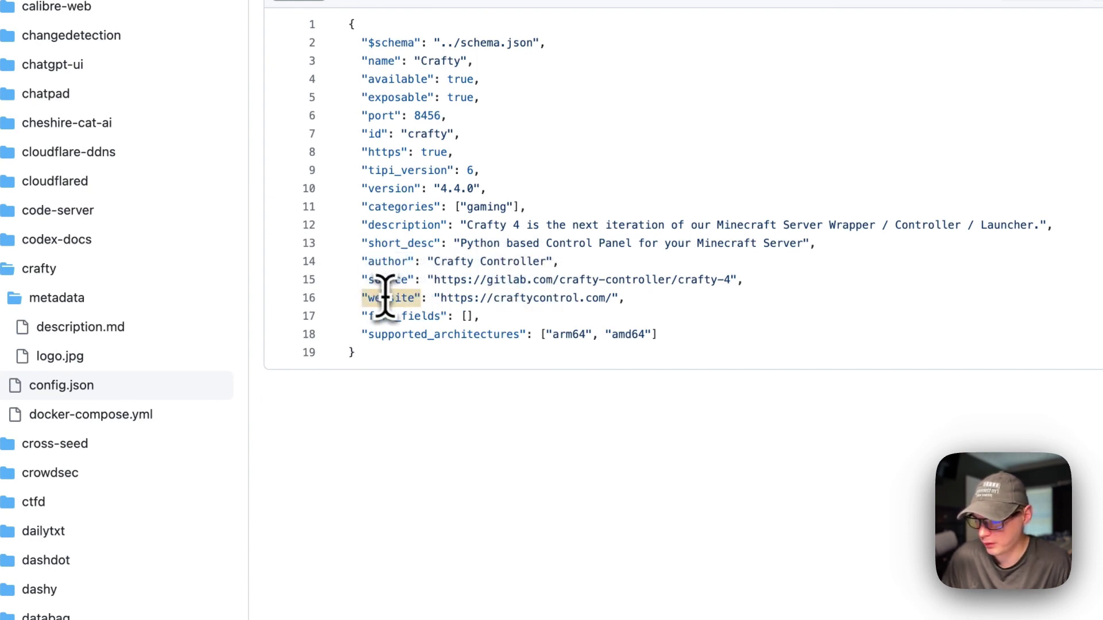
left_click(406, 316)
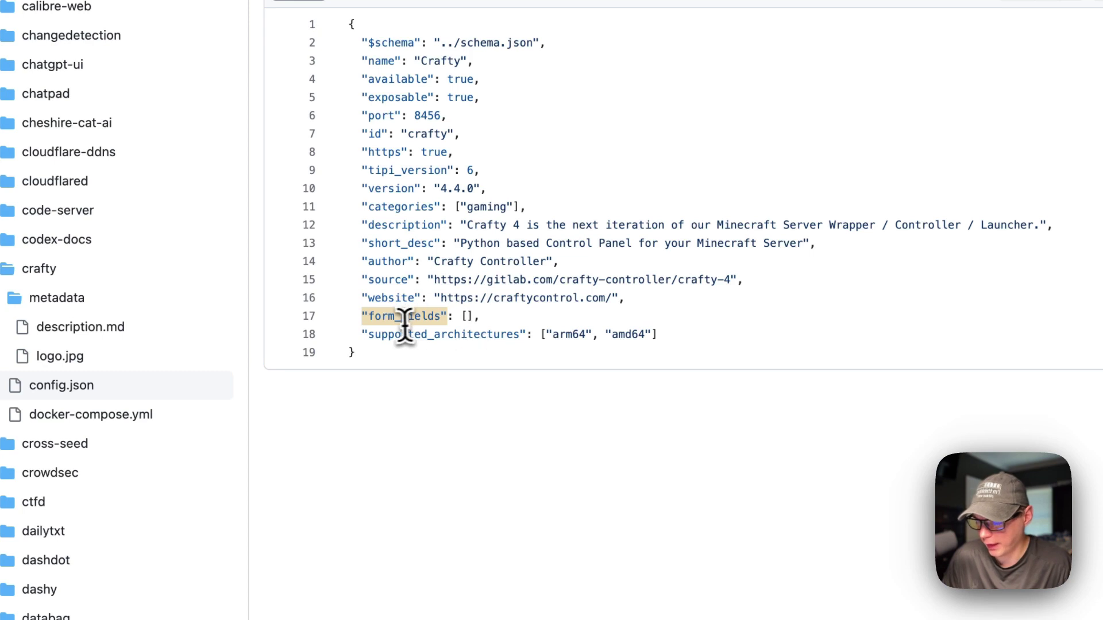
left_click(383, 334)
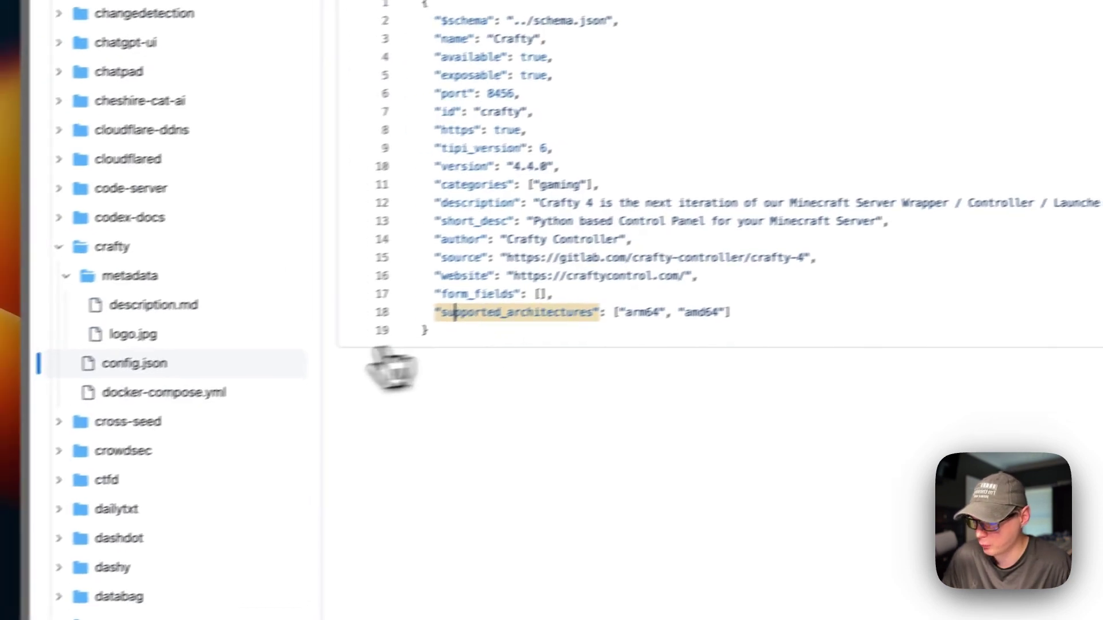
Open Crafty's docker-compose.yml and highlight its version, services and crafty-4:4.4.0 image lines.
left_click(209, 380)
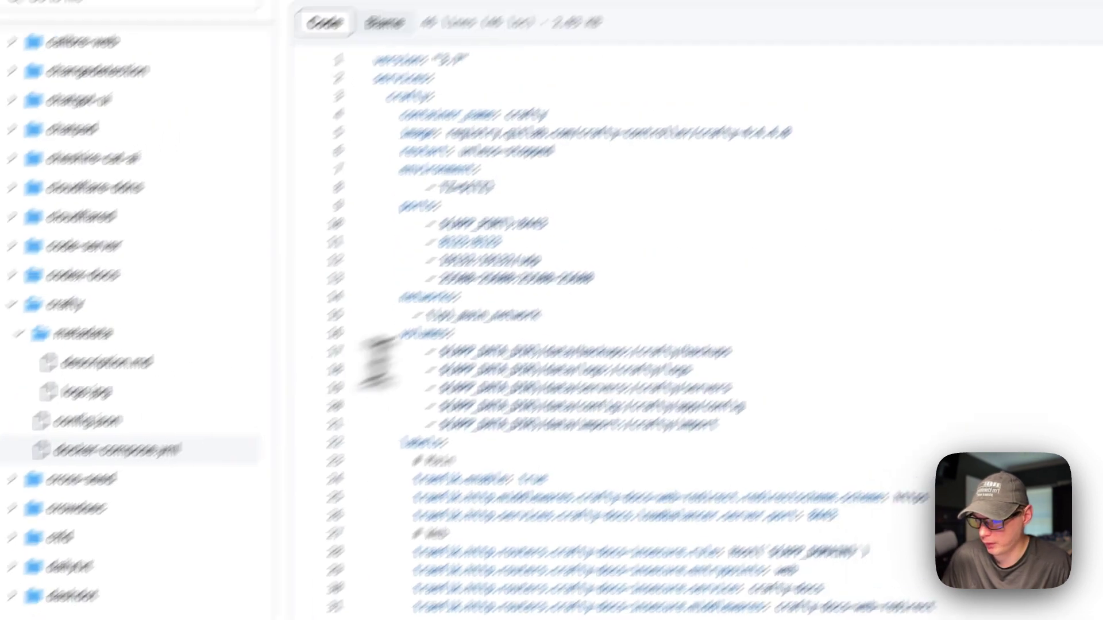
left_click_drag(313, 252, 742, 251)
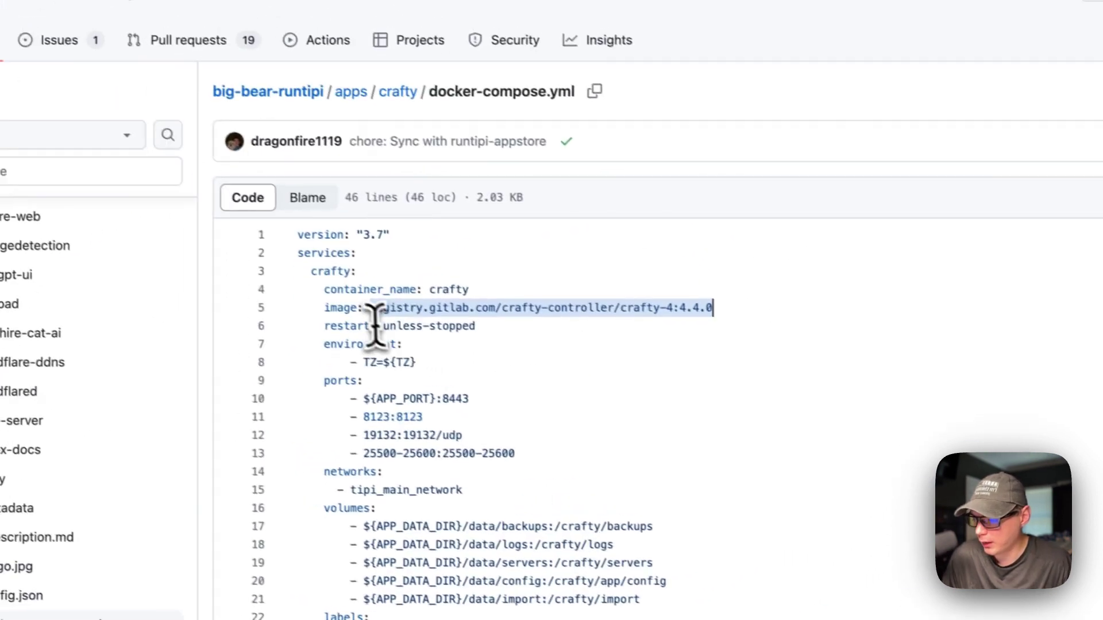
left_click_drag(298, 234, 350, 235)
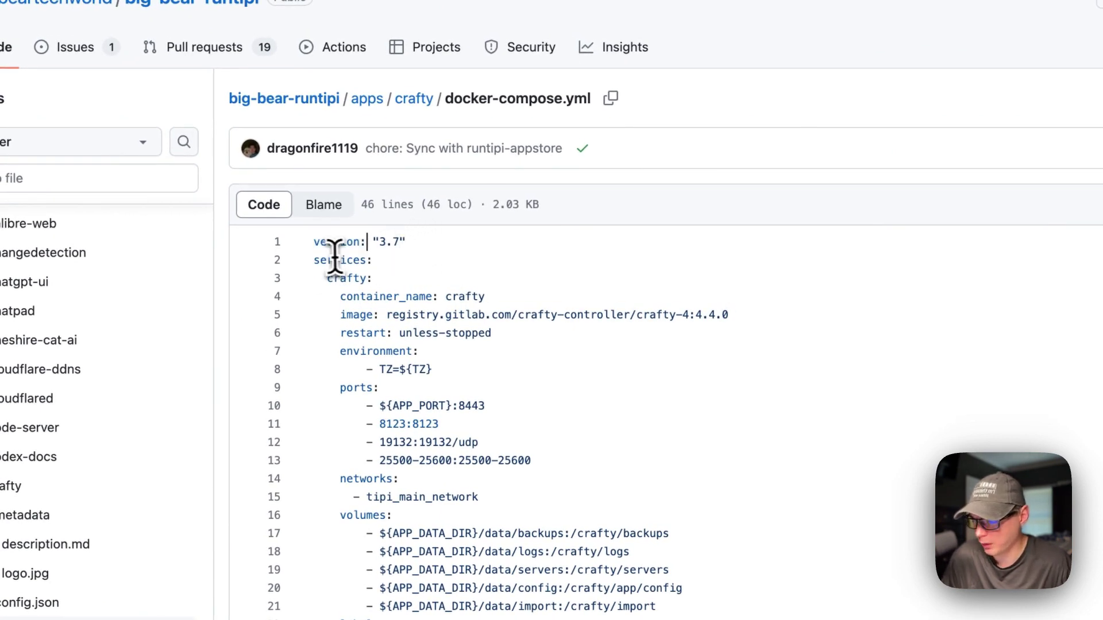
left_click_drag(313, 260, 384, 260)
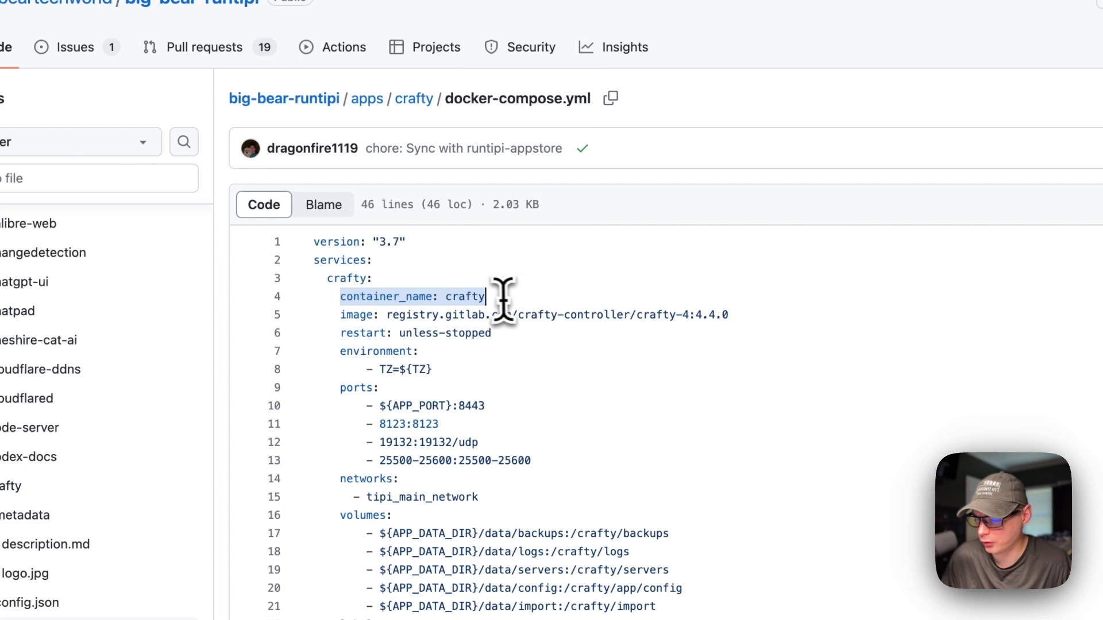
left_click_drag(340, 314, 804, 315)
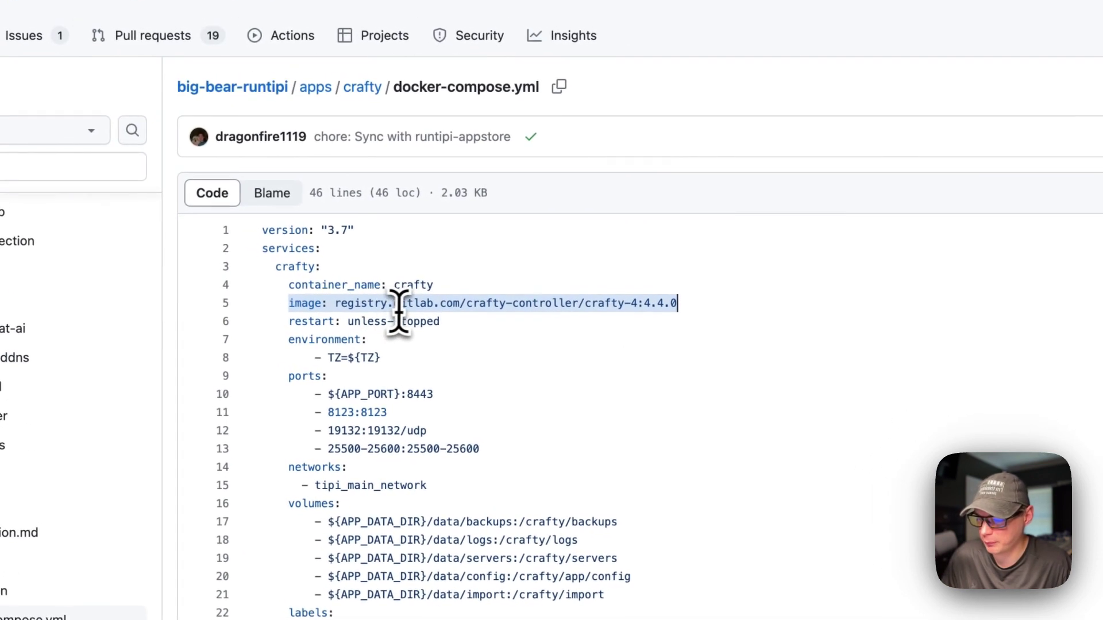
left_click(315, 298)
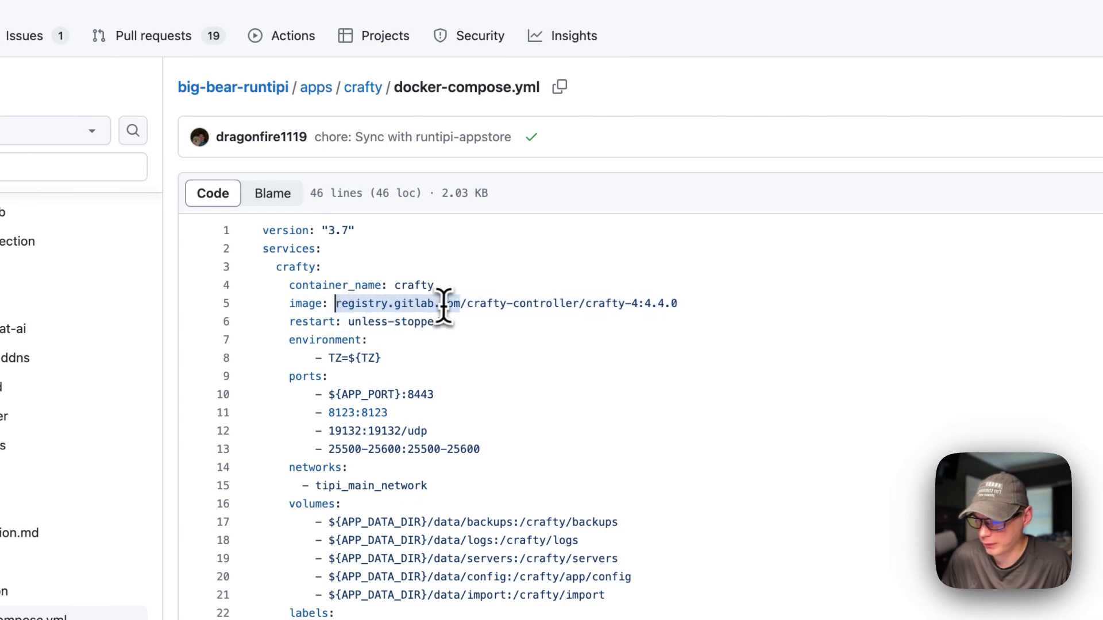
Highlight the image registry, restart policy, environment block and the ${APP_PORT} ports mapping.
left_click_drag(477, 310, 719, 302)
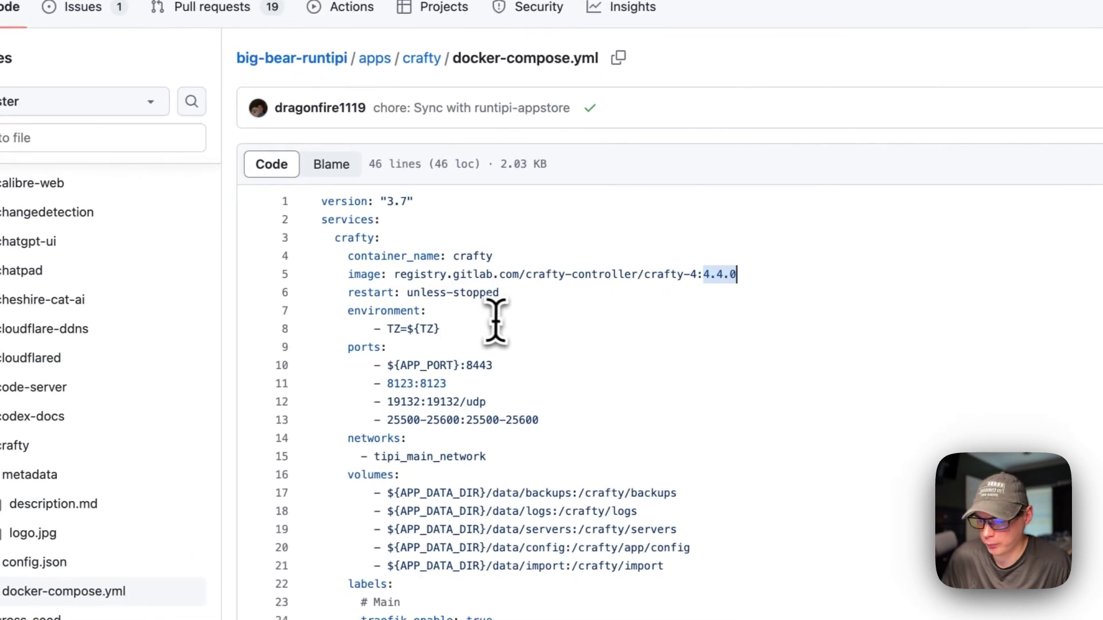
left_click_drag(476, 319, 279, 313)
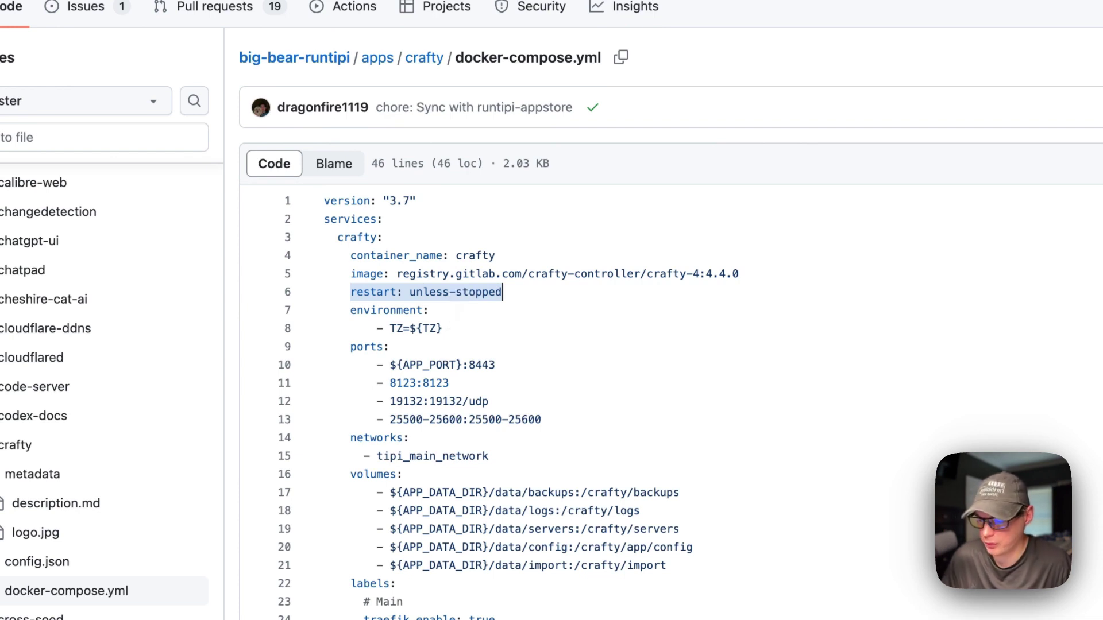
left_click_drag(352, 310, 441, 322)
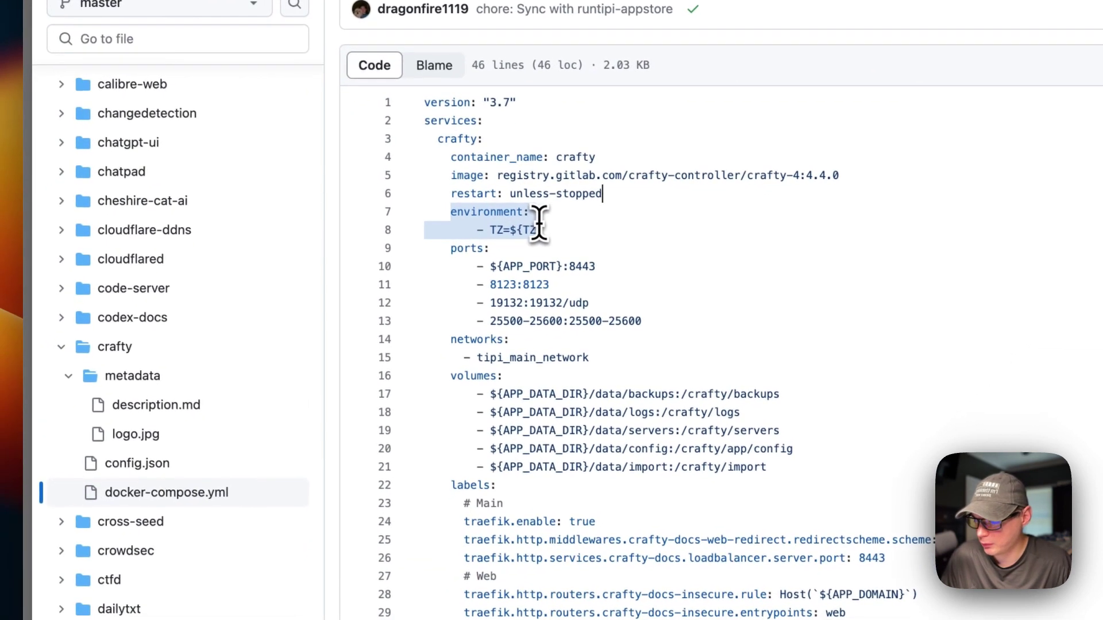
left_click(501, 230)
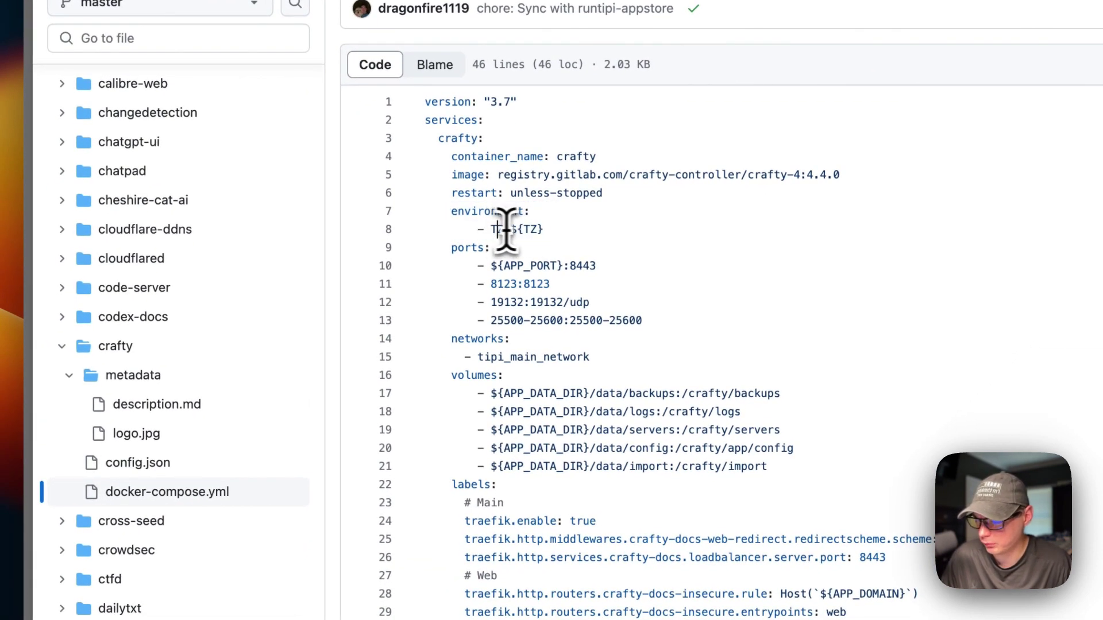
left_click_drag(459, 252, 658, 315)
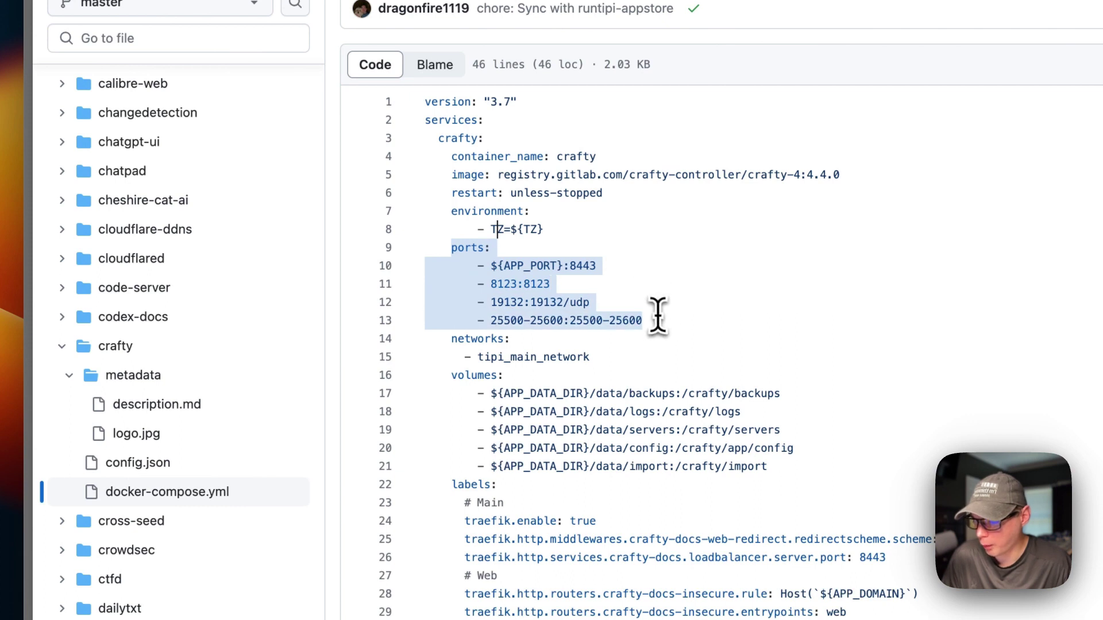
double_click(524, 266)
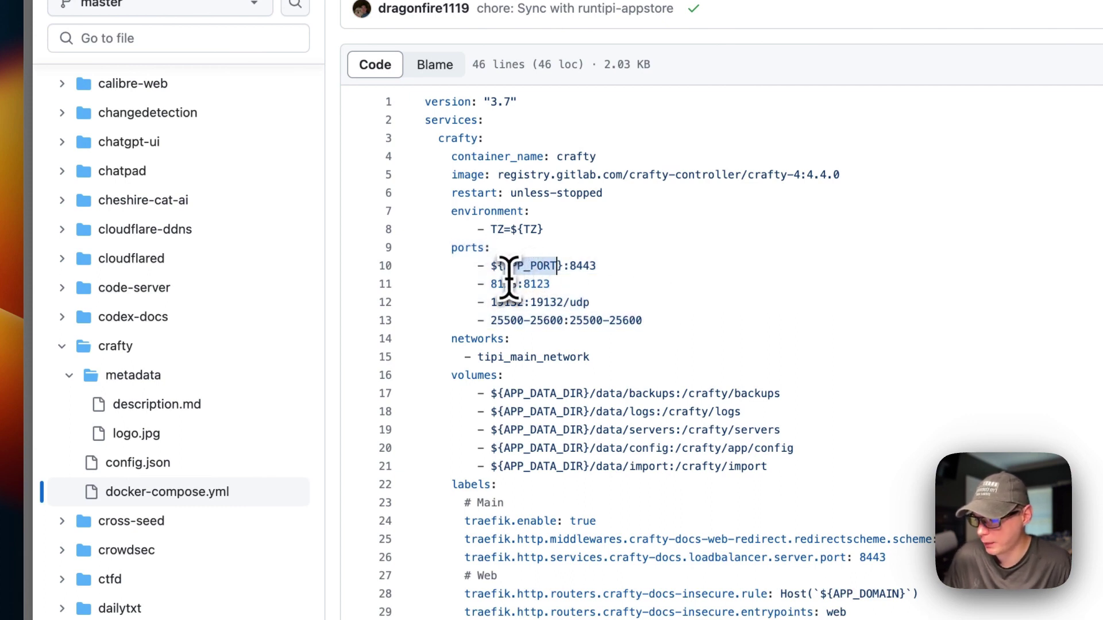
Revisit Crafty's config.json and point out its port setting.
left_click(162, 463)
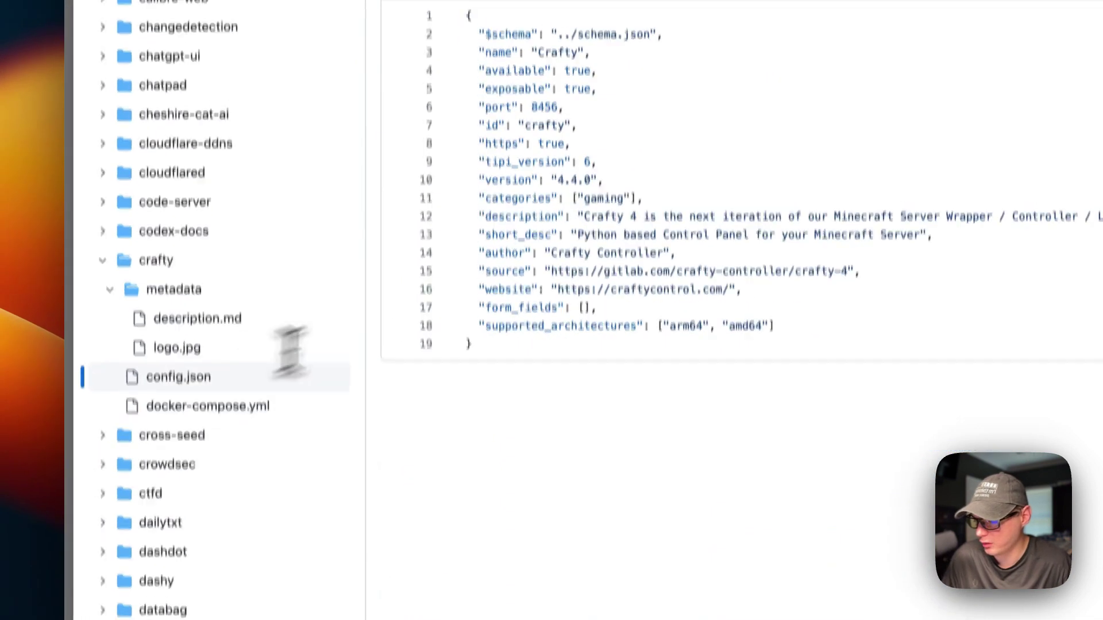
scroll(290, 351, "up", 3)
left_click(499, 206)
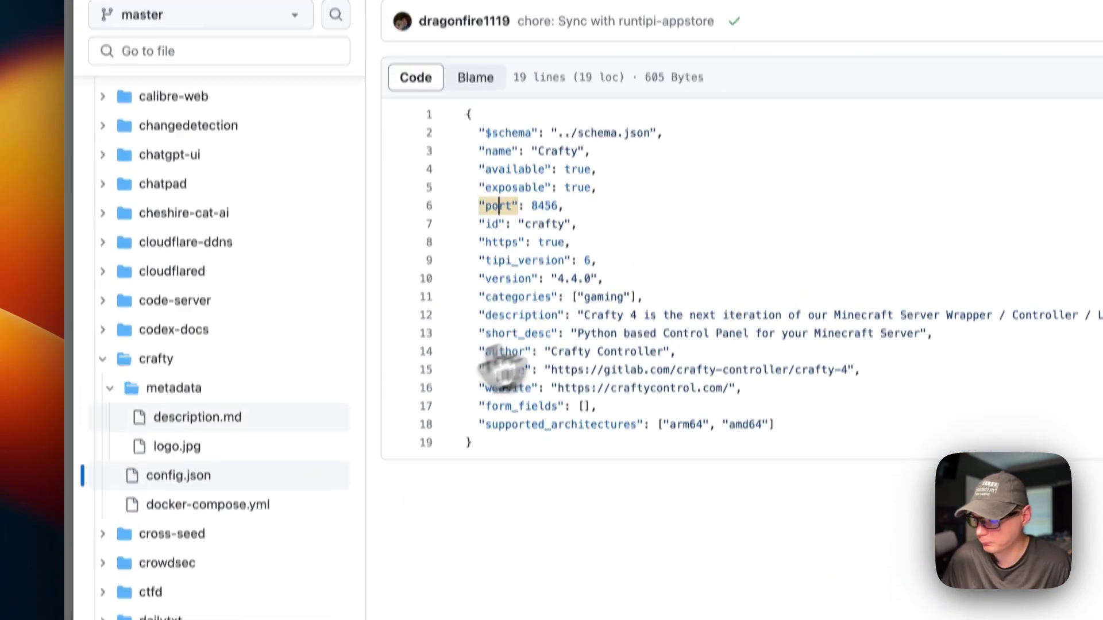
scroll(499, 367, "down", 2)
left_click(221, 417)
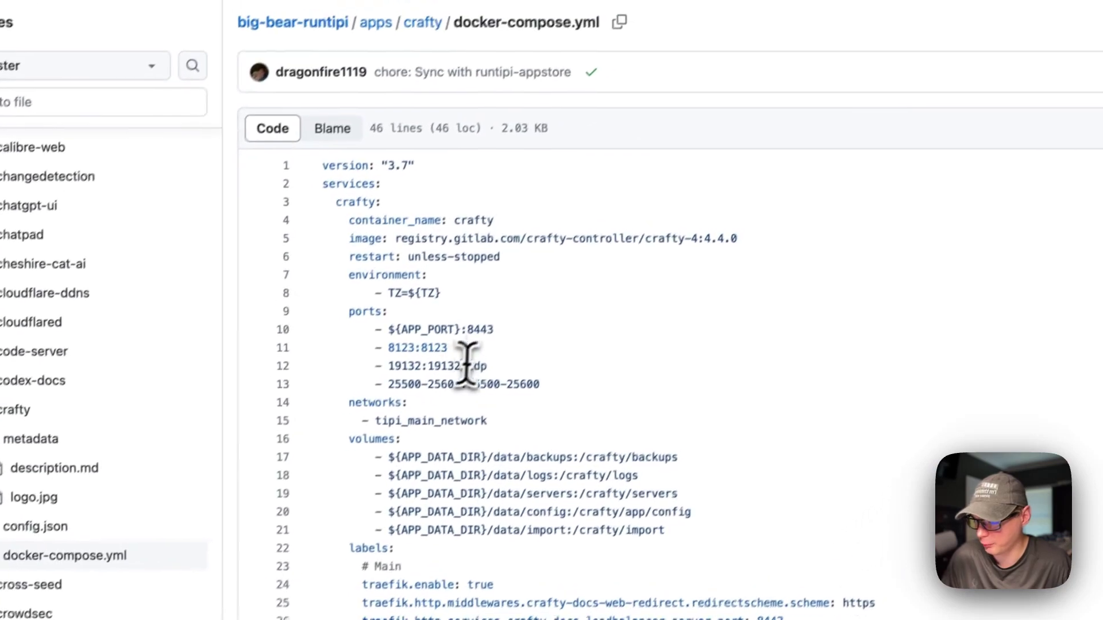
left_click_drag(490, 346, 394, 349)
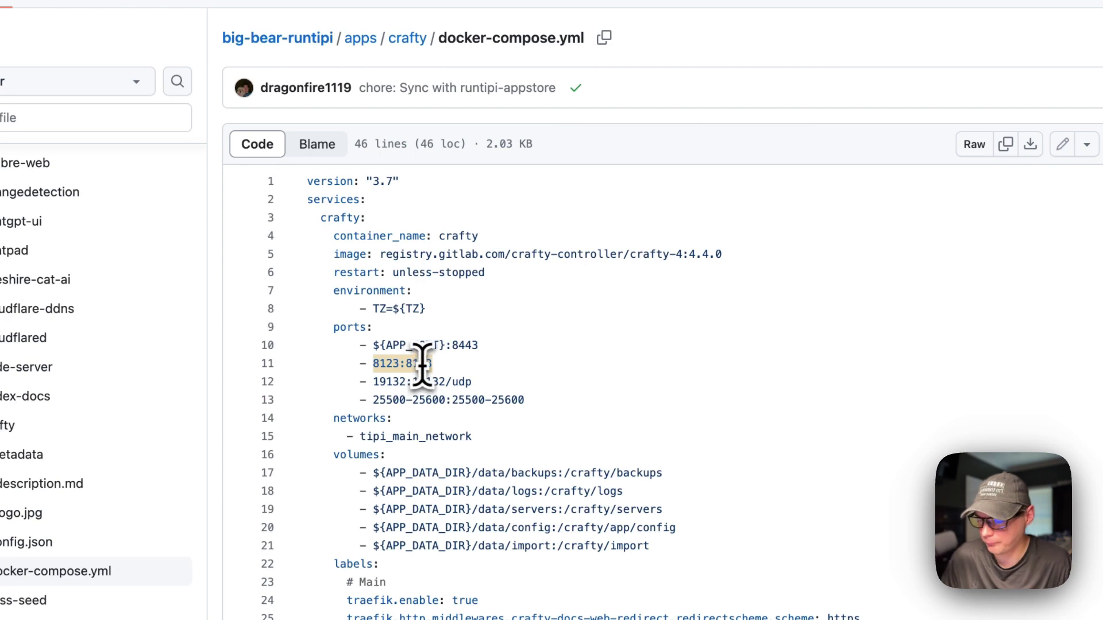
triple_click(458, 346)
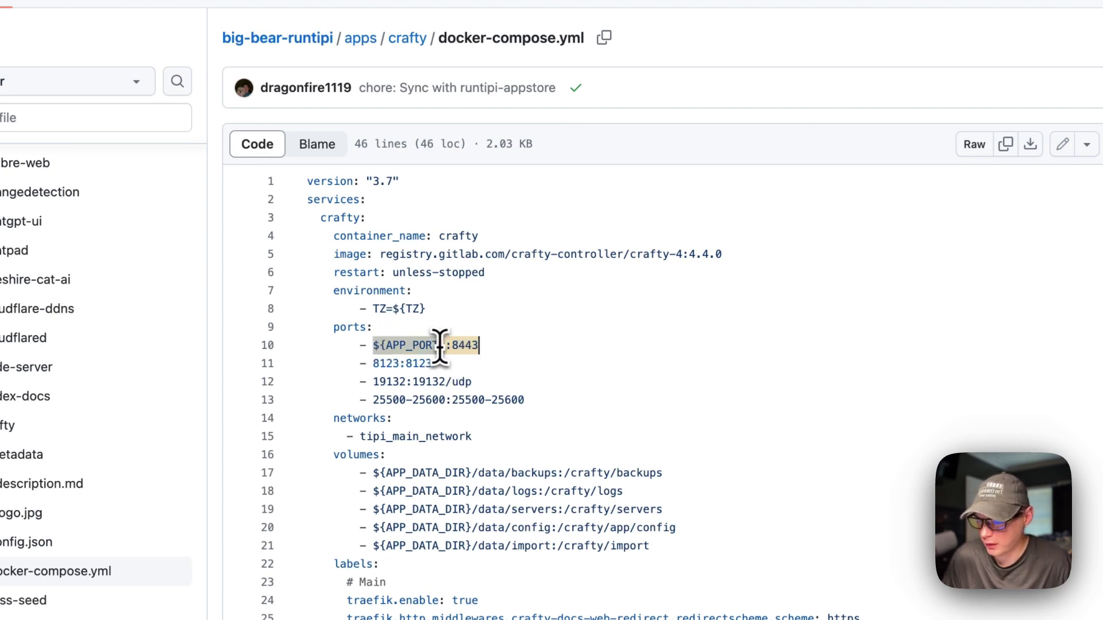
left_click_drag(447, 346, 579, 347)
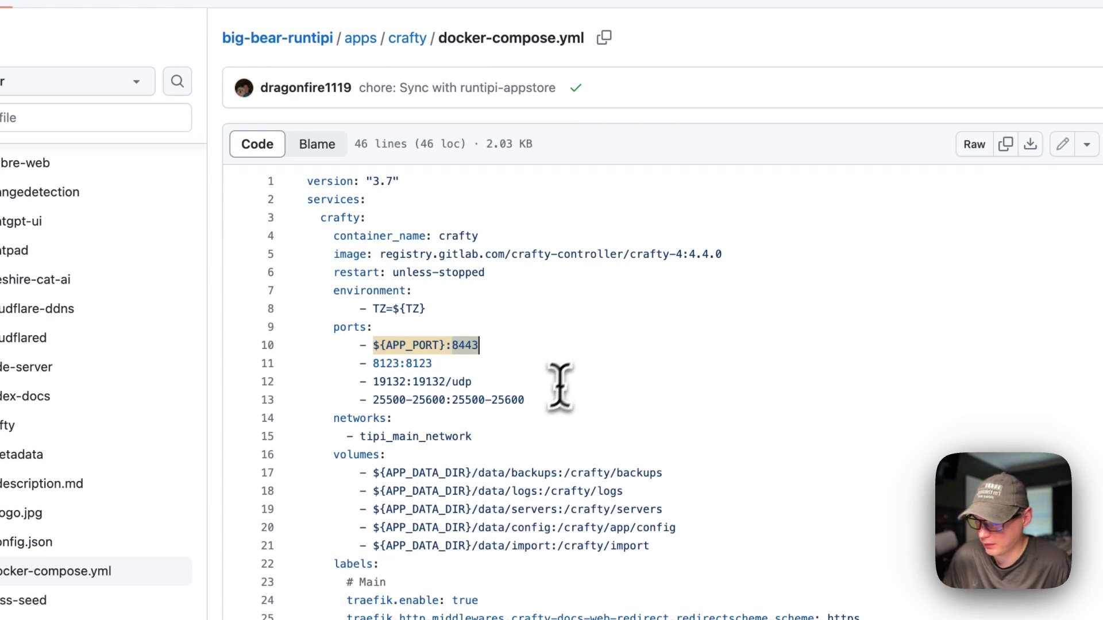
left_click_drag(371, 400, 452, 400)
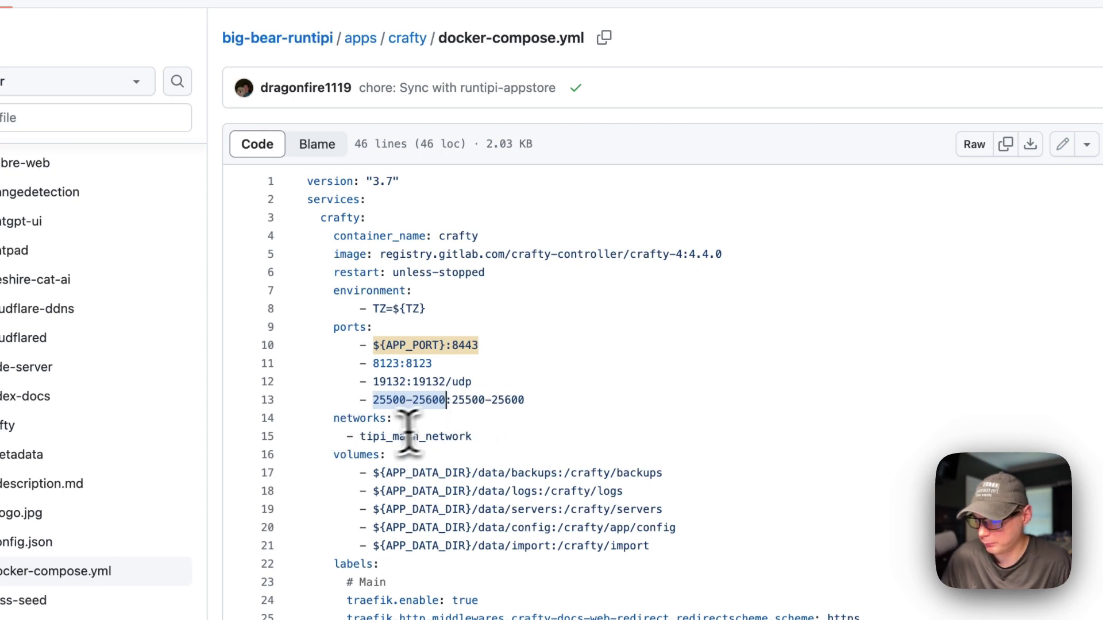
left_click_drag(334, 420, 460, 428)
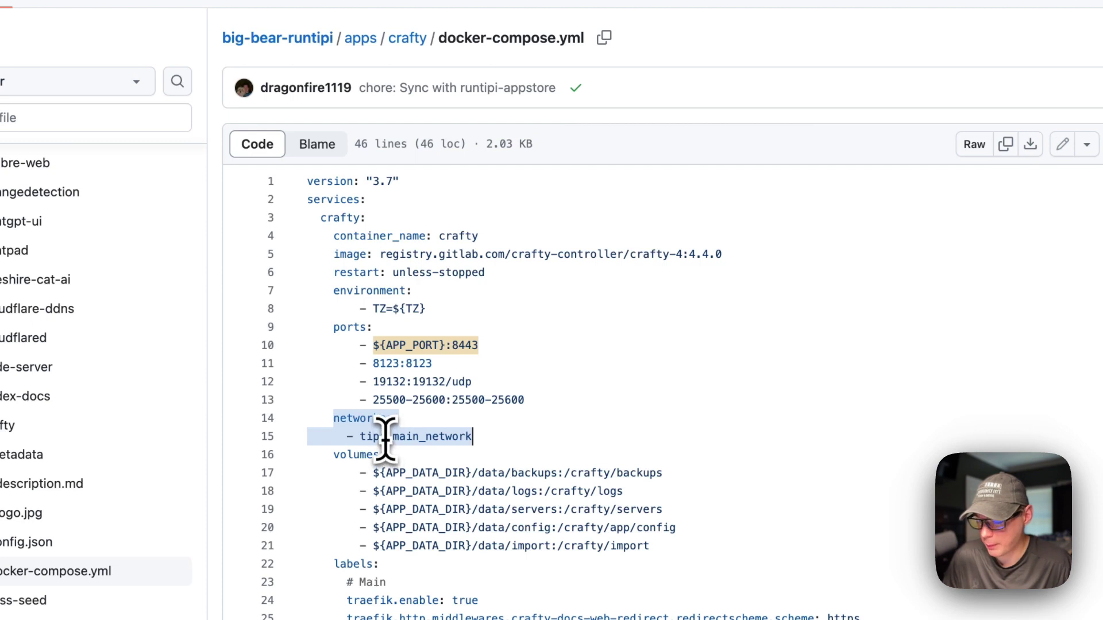
Highlight the backups volume and the remaining volume mappings in the compose file.
scroll(385, 437, "down", 5)
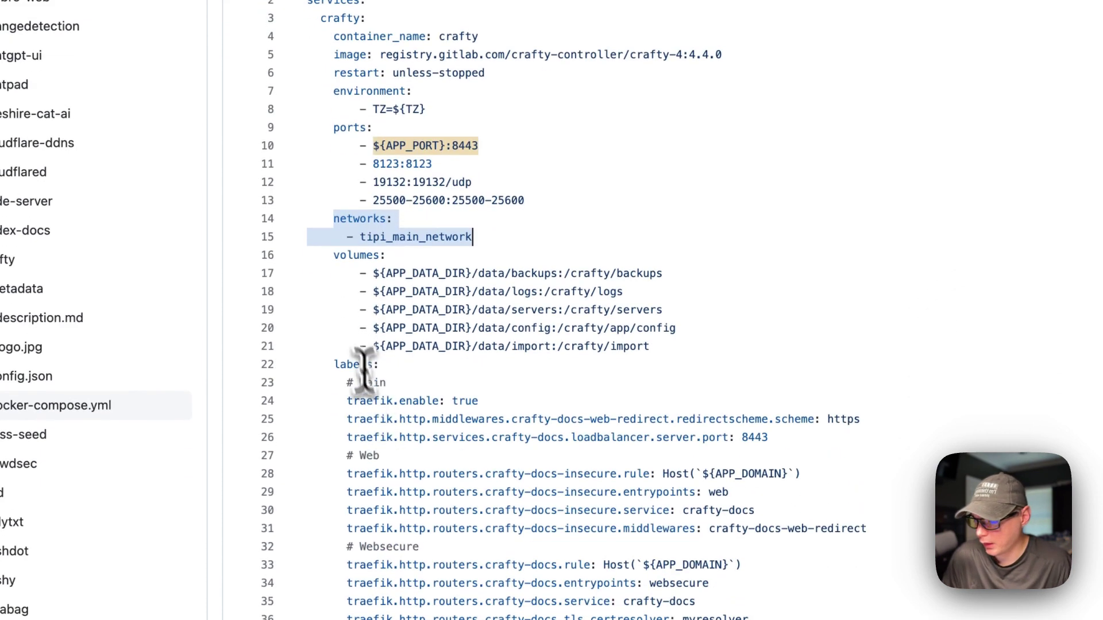
left_click_drag(333, 256, 678, 344)
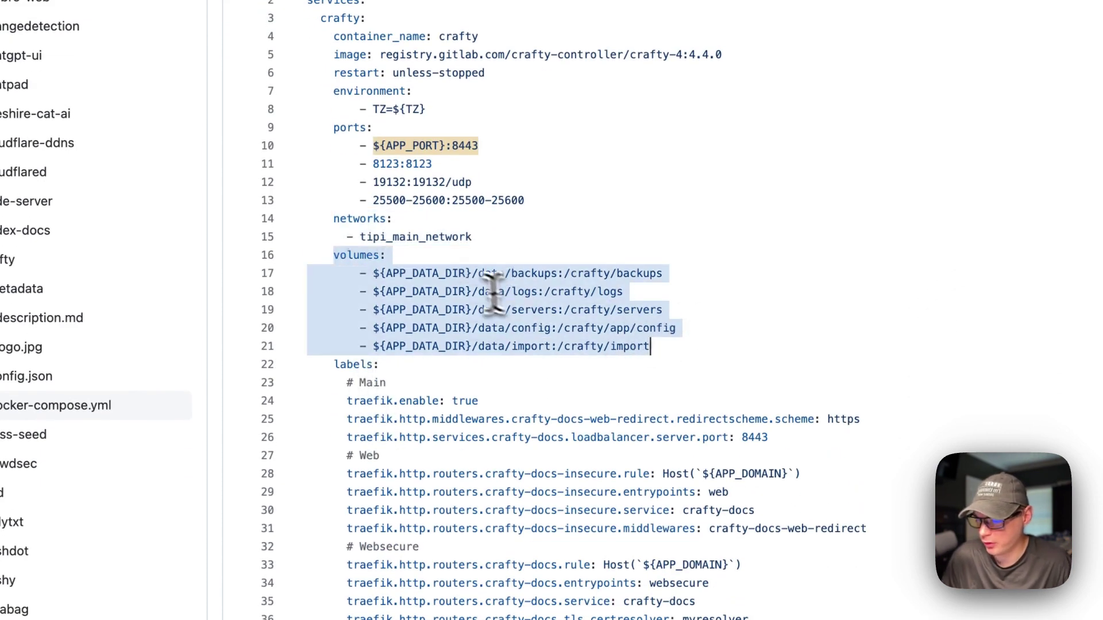
left_click(425, 270)
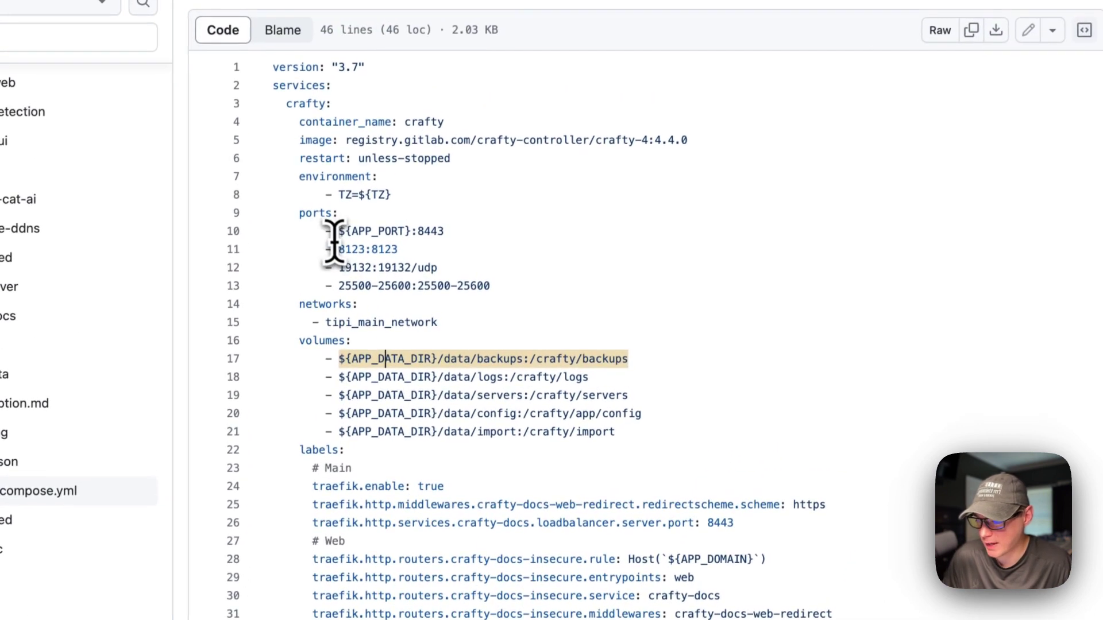
left_click_drag(340, 361, 712, 365)
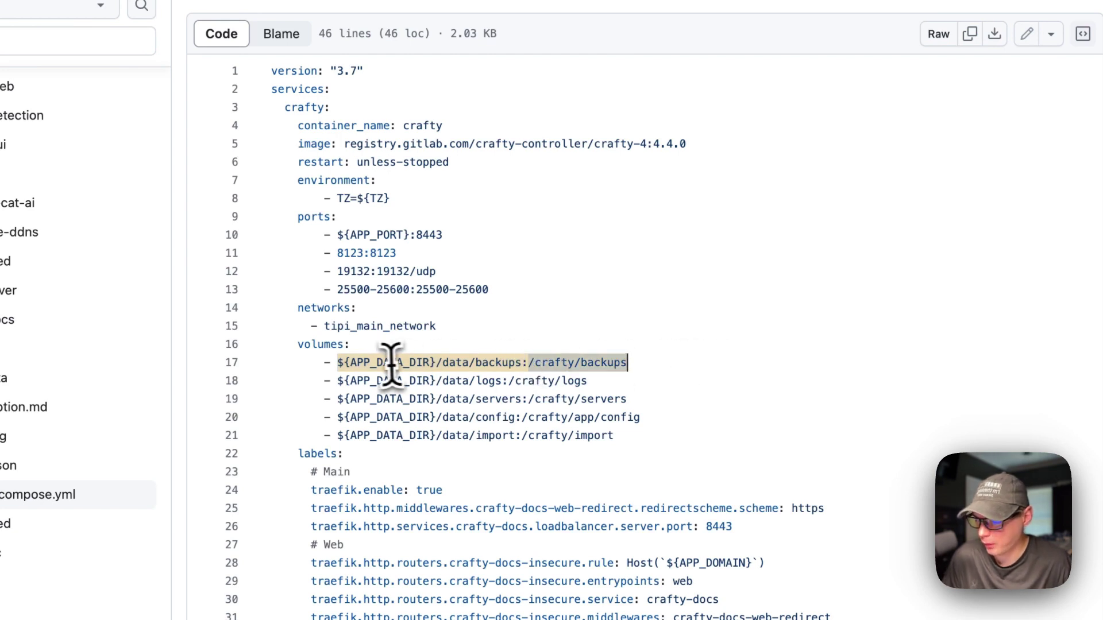
left_click(365, 363)
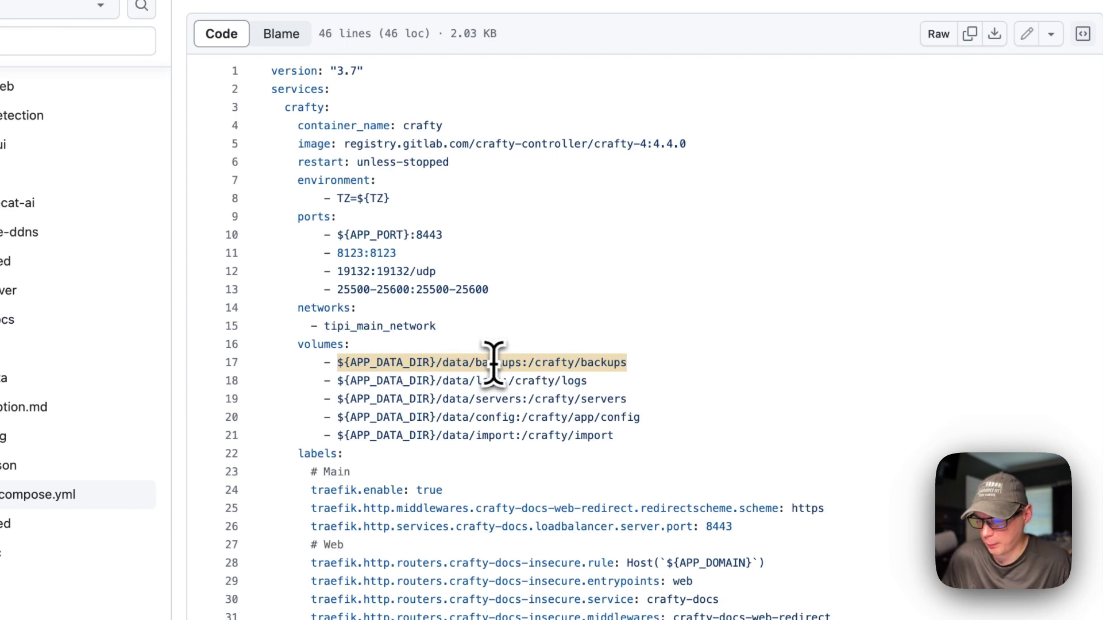
left_click_drag(368, 382, 630, 431)
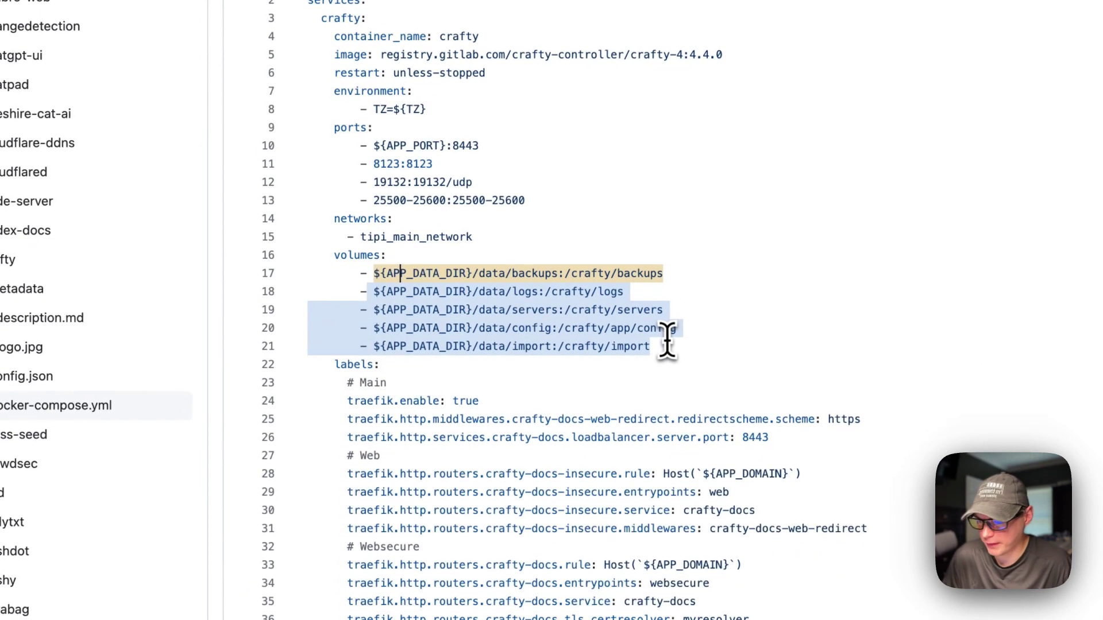
left_click(562, 278)
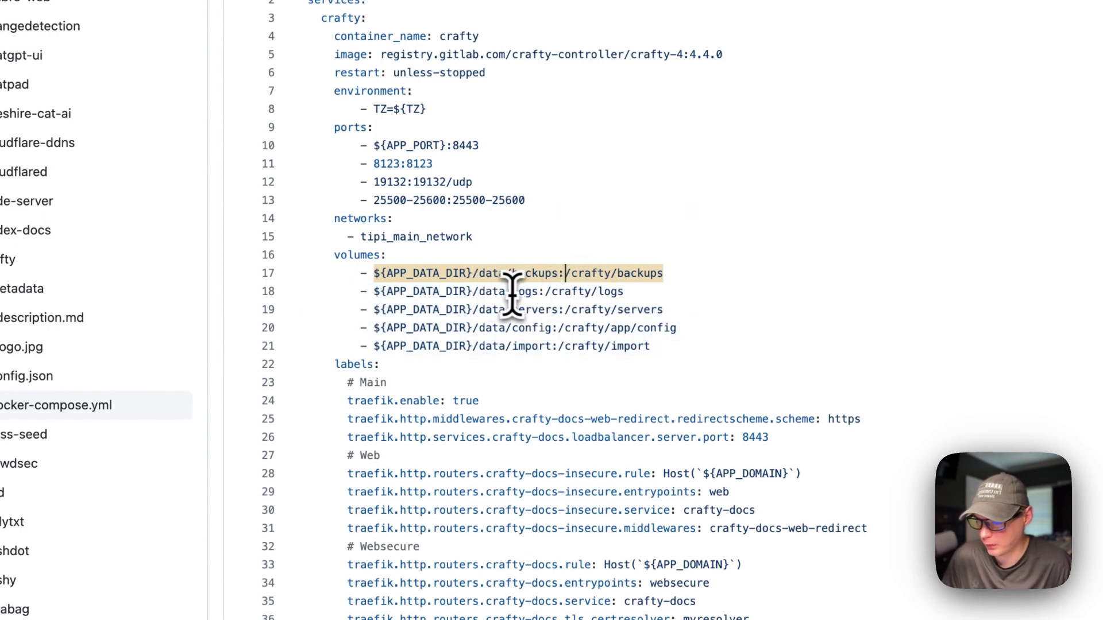
Highlight the Traefik labels block, then return to the Tipi dashboard.
scroll(511, 293, "down", 3)
left_click_drag(334, 315, 437, 498)
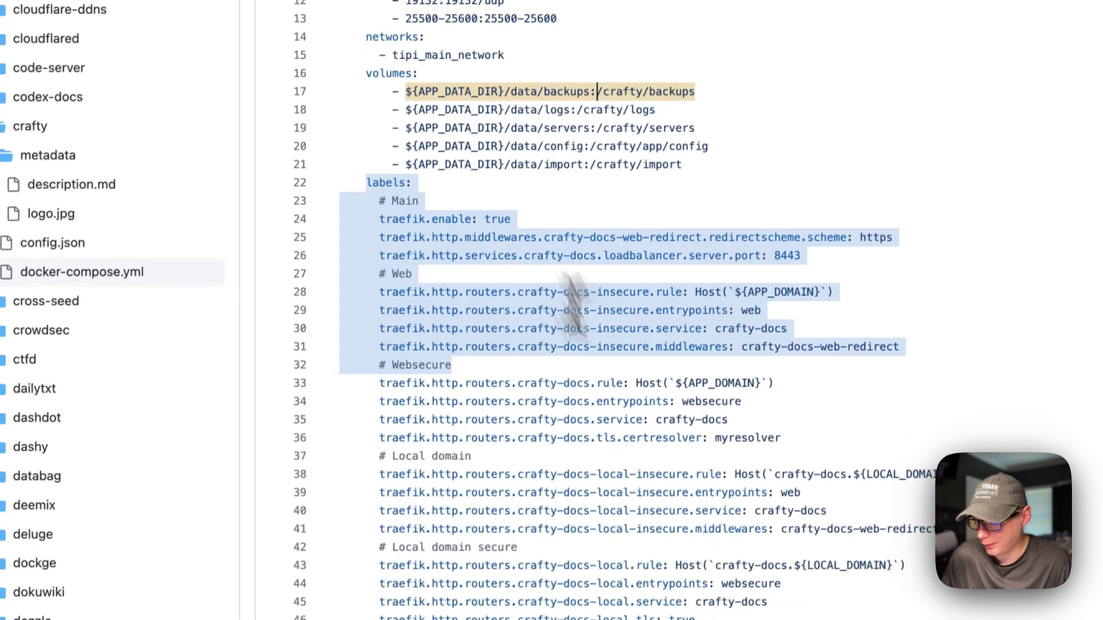
left_click_drag(571, 310, 566, 594)
left_click(395, 211)
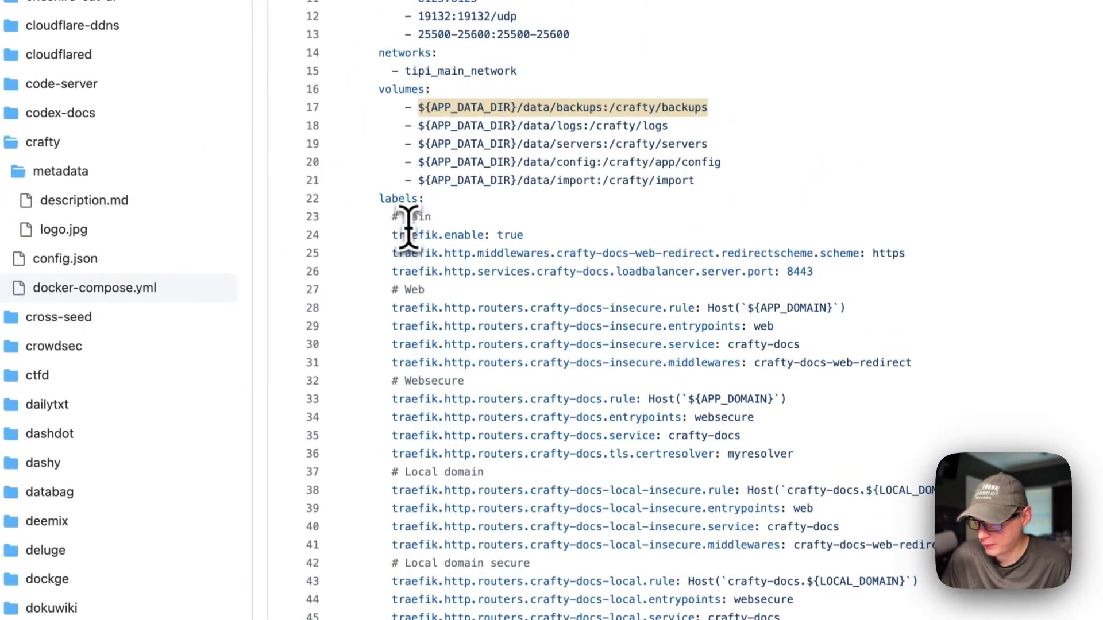
left_click(428, 381)
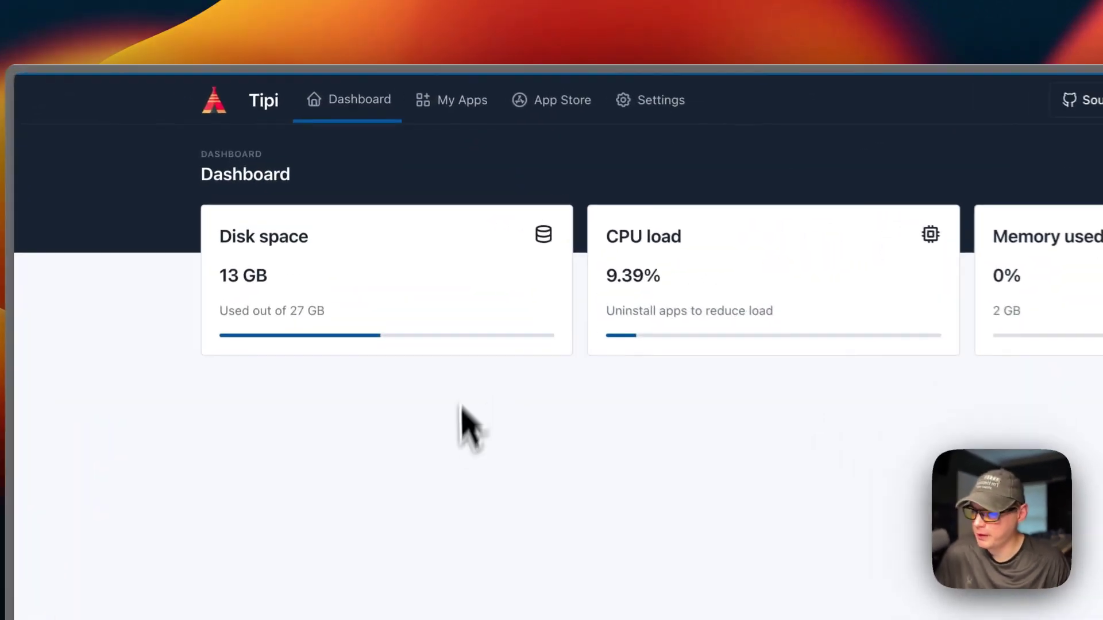
Find Crafty in the app store by searching 'crafty' and install it without internet exposure.
left_click(545, 100)
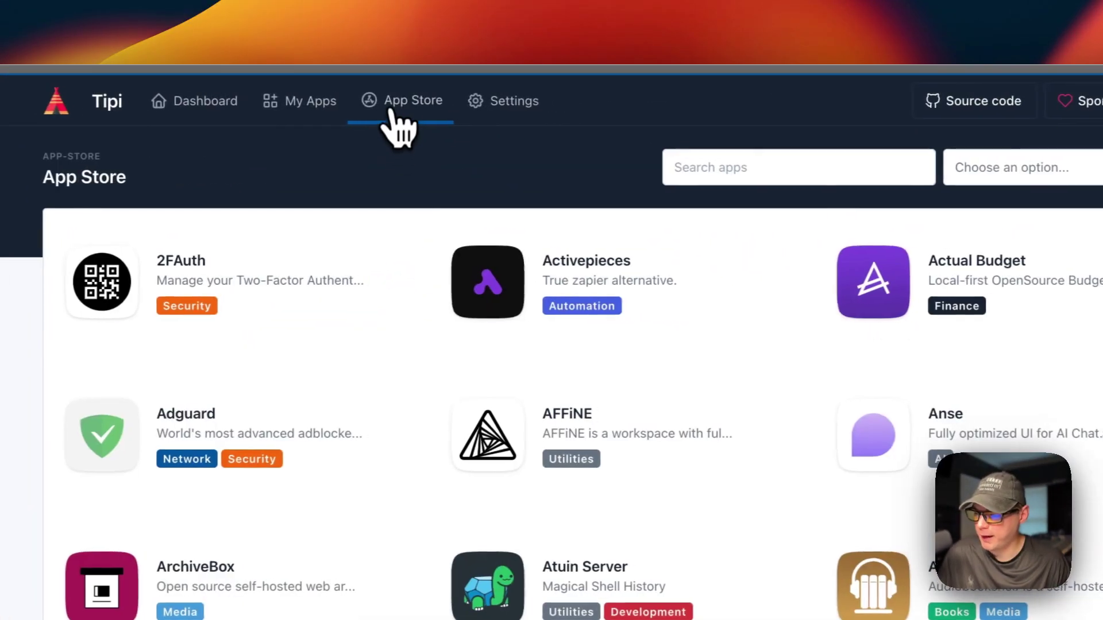
left_click(721, 180)
type("crafty")
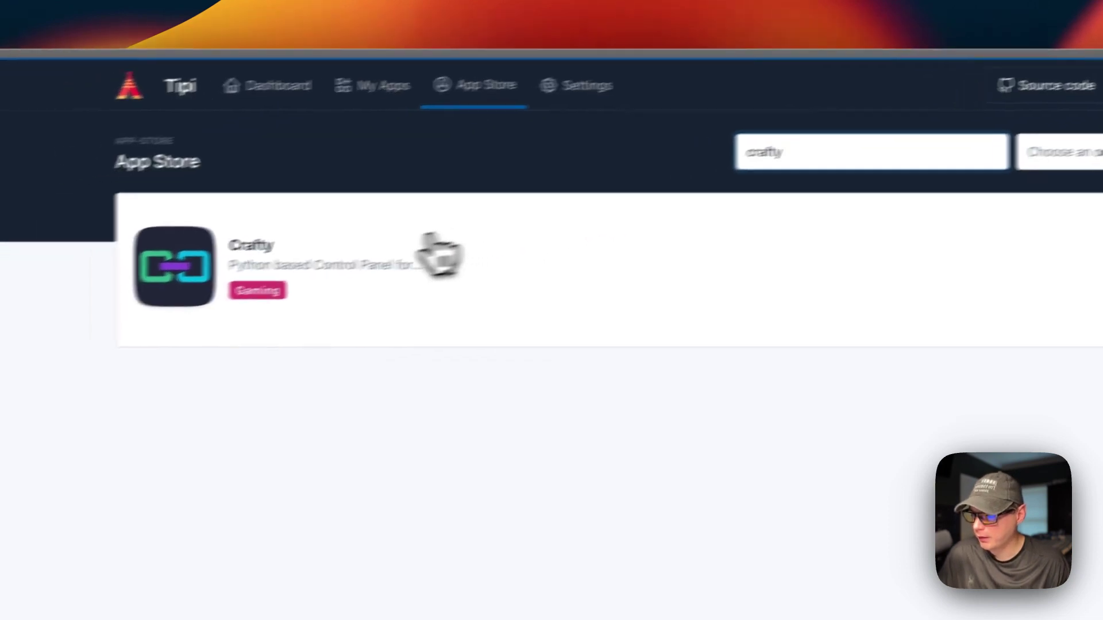
left_click(328, 244)
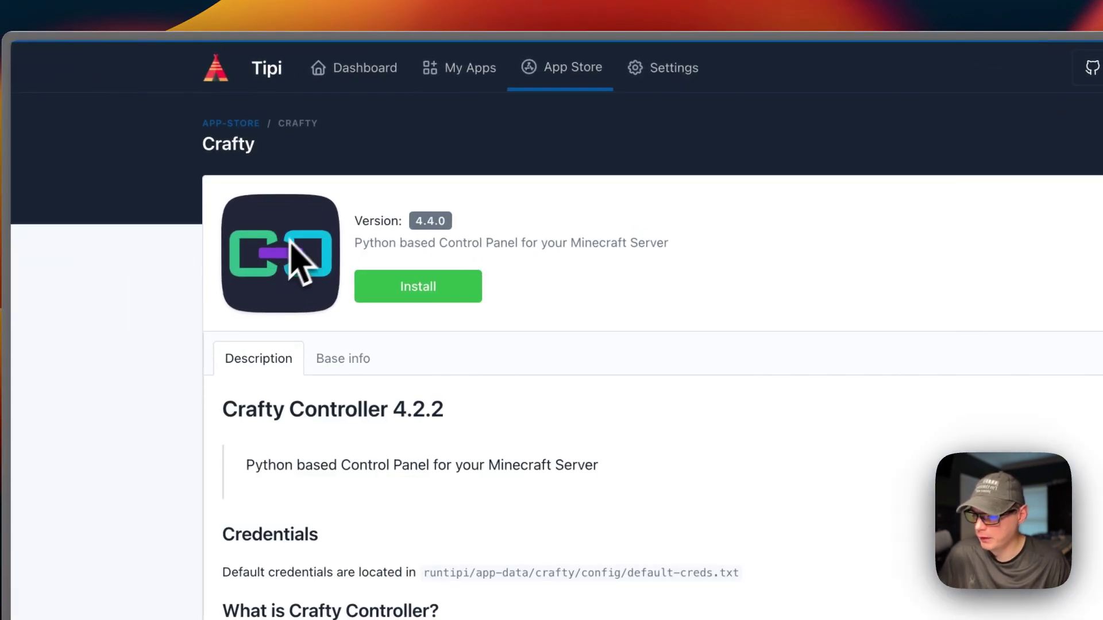
left_click(412, 289)
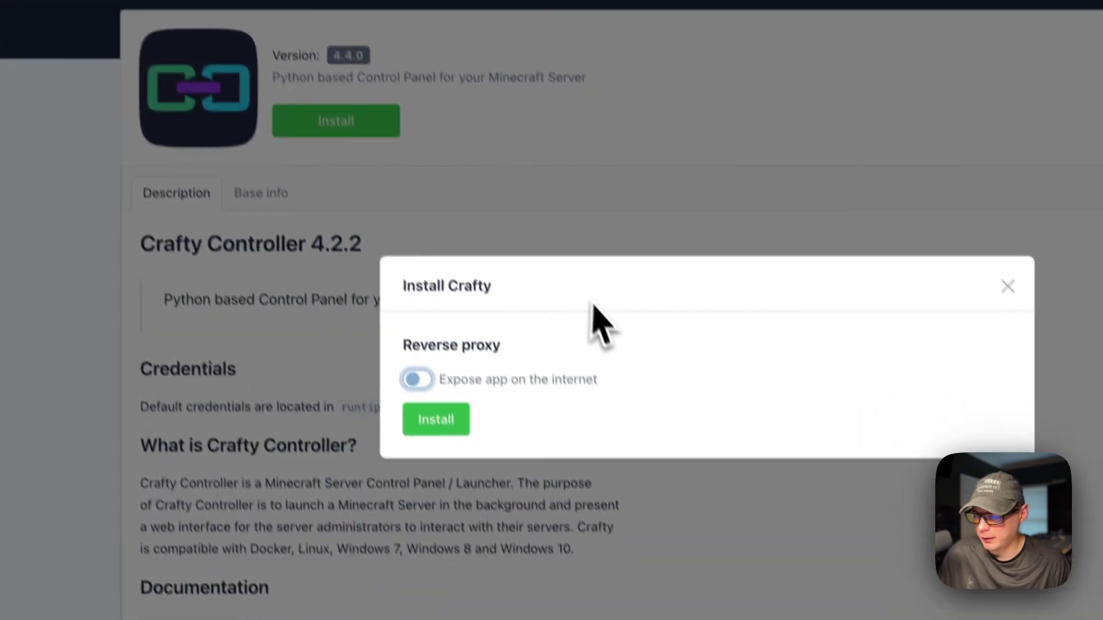
left_click(518, 585)
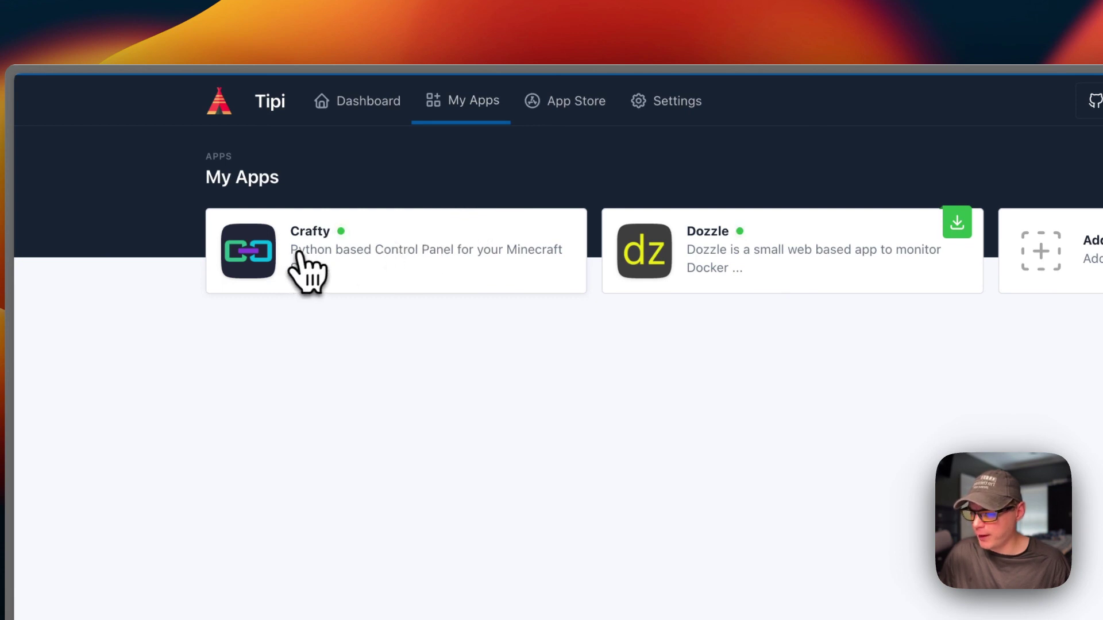
Open the installed Crafty app page and its configuration settings.
left_click(304, 268)
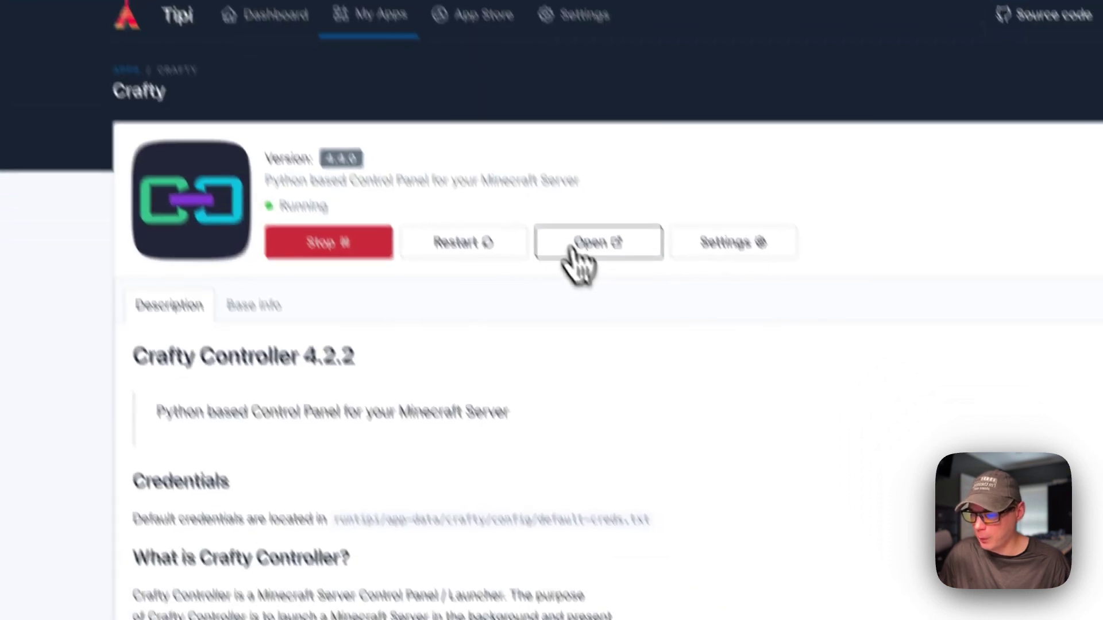
left_click(643, 334)
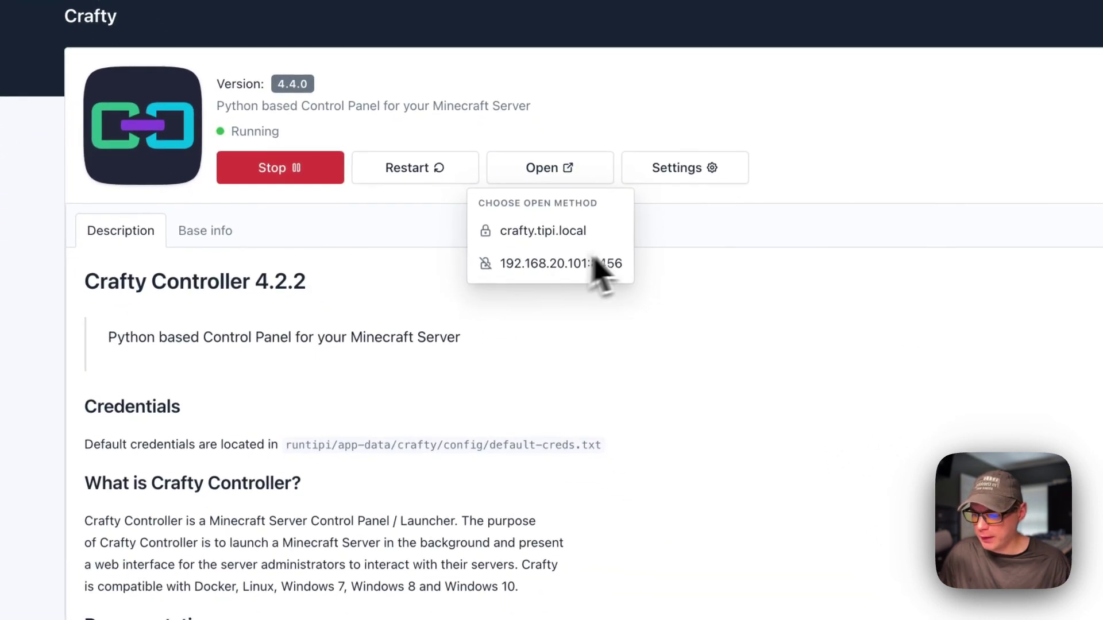
left_click(687, 185)
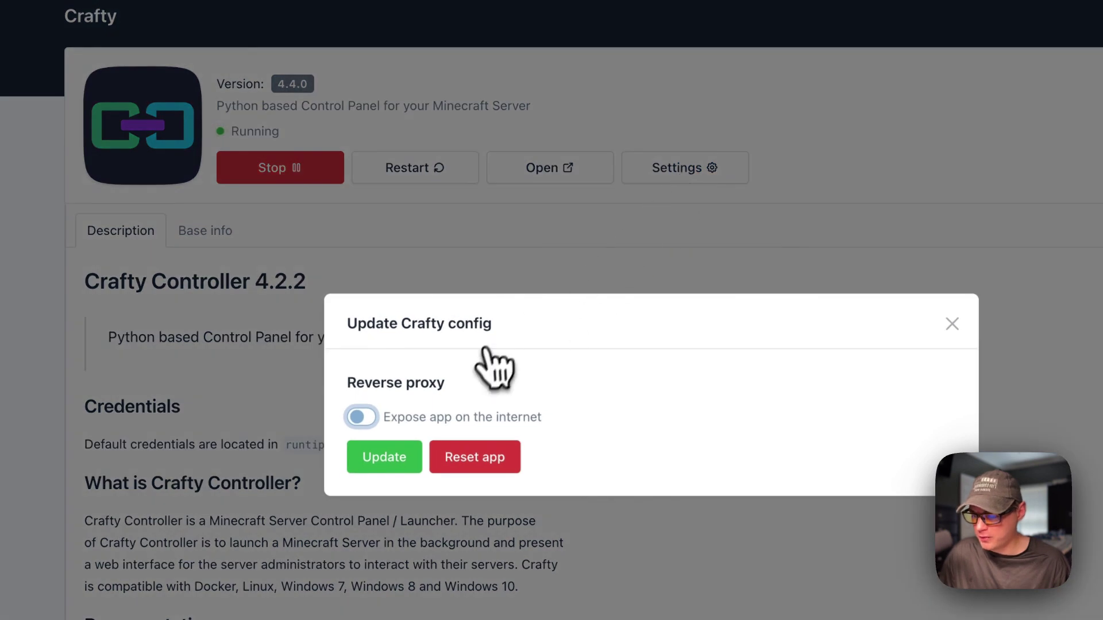
Leave 'Expose app on the internet' off, close the config, and view Crafty's Base info.
left_click(355, 417)
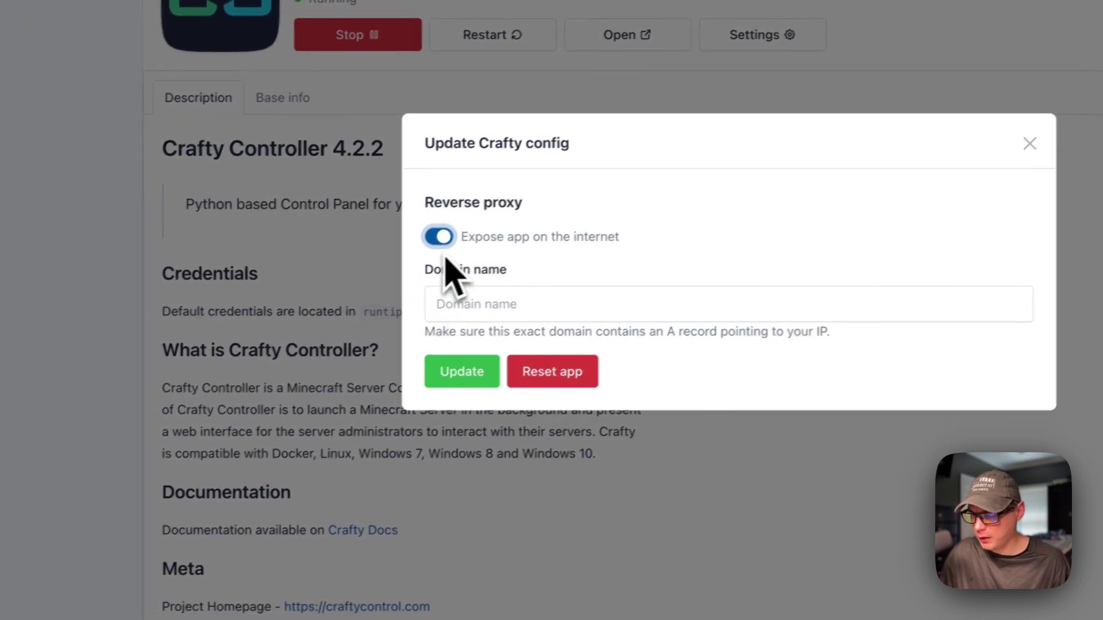
left_click(451, 296)
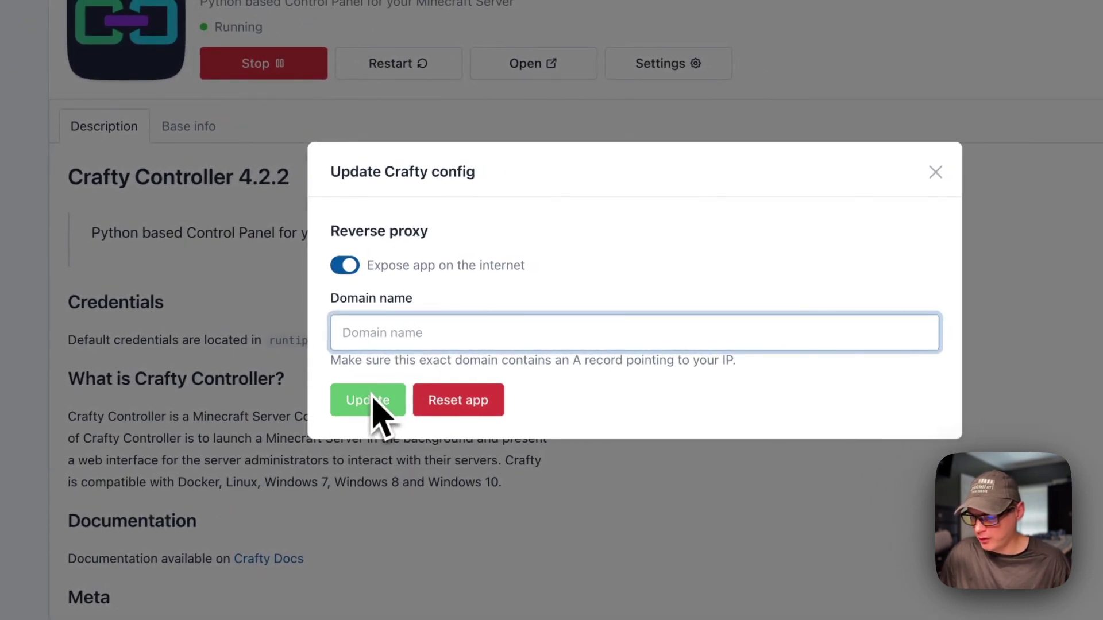
left_click(345, 266)
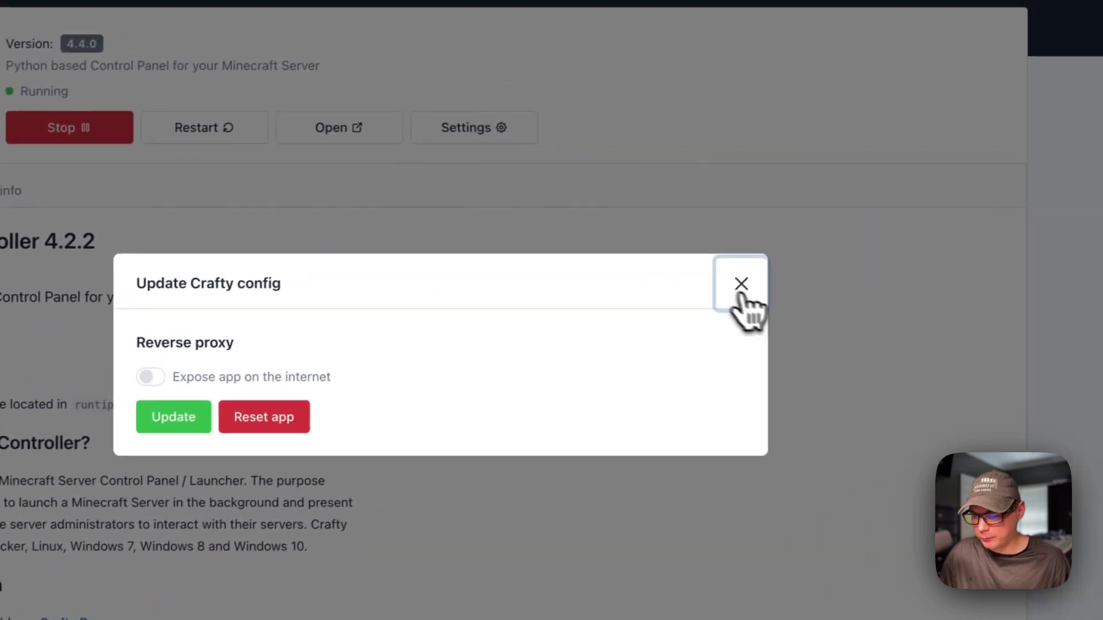
left_click(815, 259)
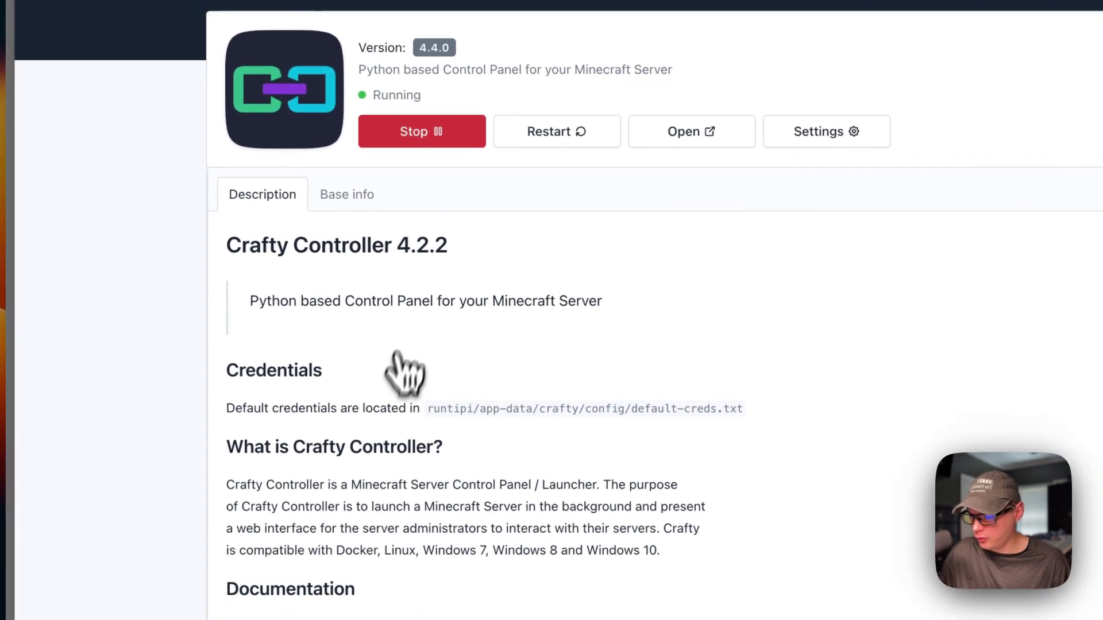
left_click(344, 201)
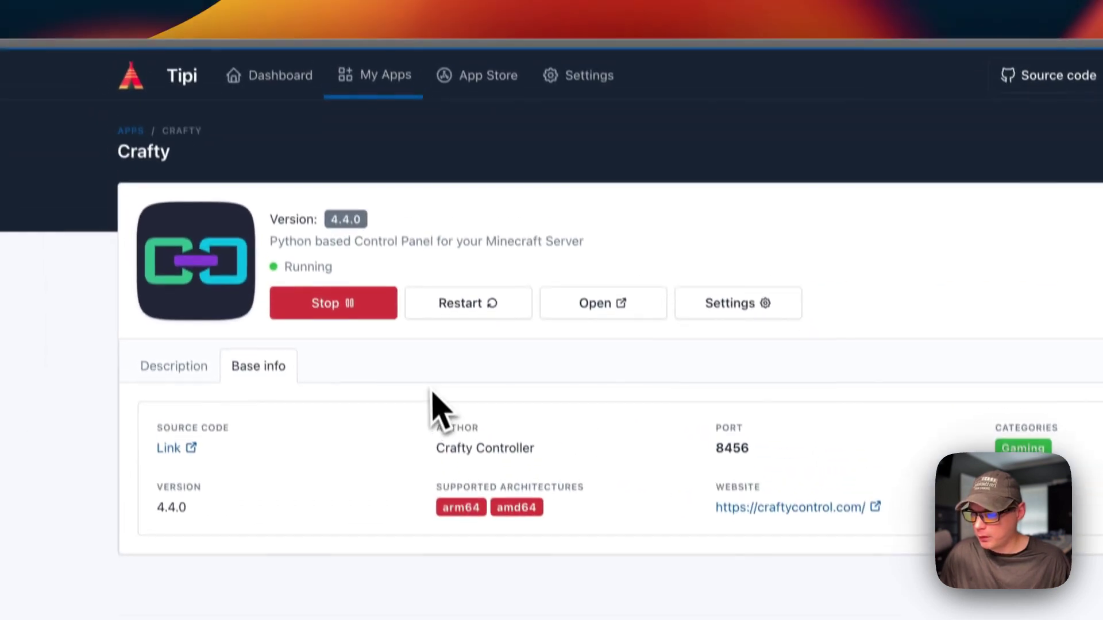
Confirm in Tipi's settings that the storage path is /opt/runtipi.
left_click(588, 99)
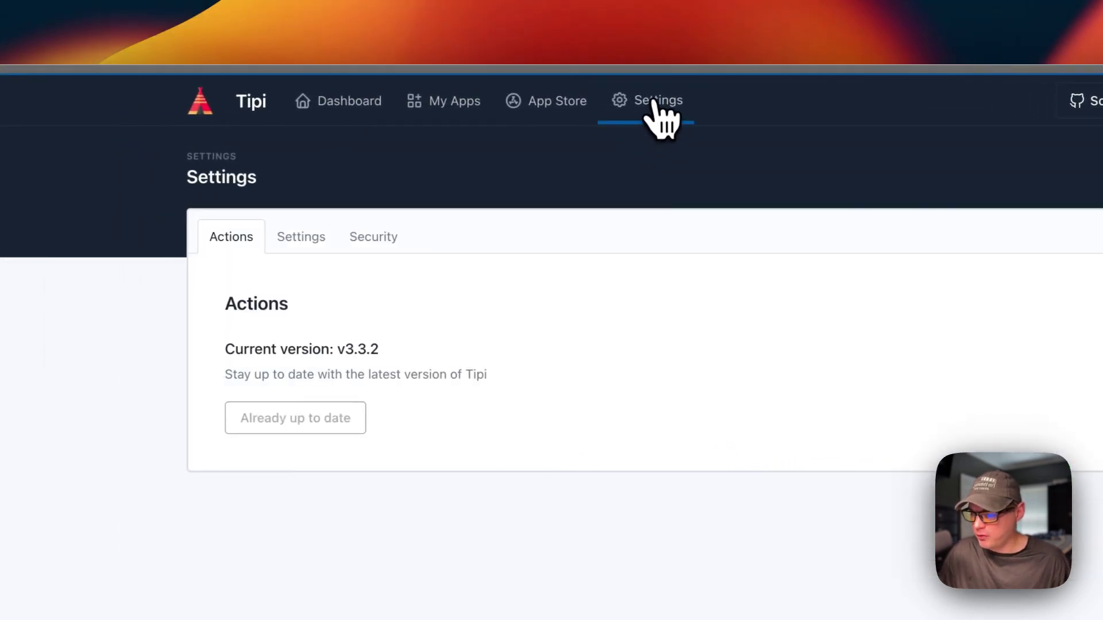
left_click(304, 238)
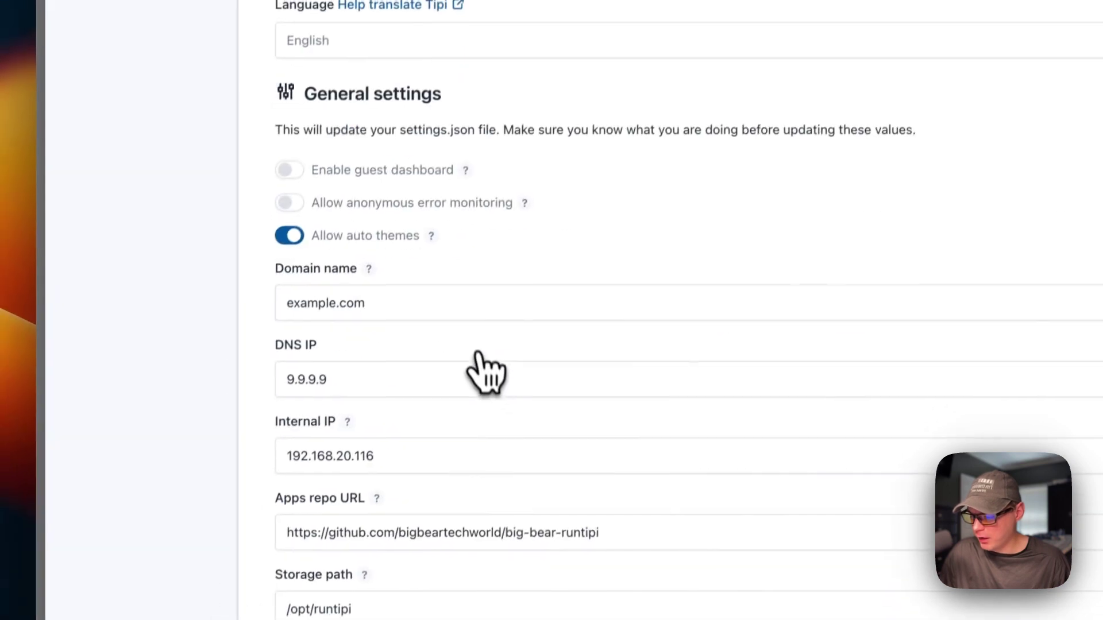
scroll(480, 367, "down", 5)
left_click_drag(304, 359, 379, 373)
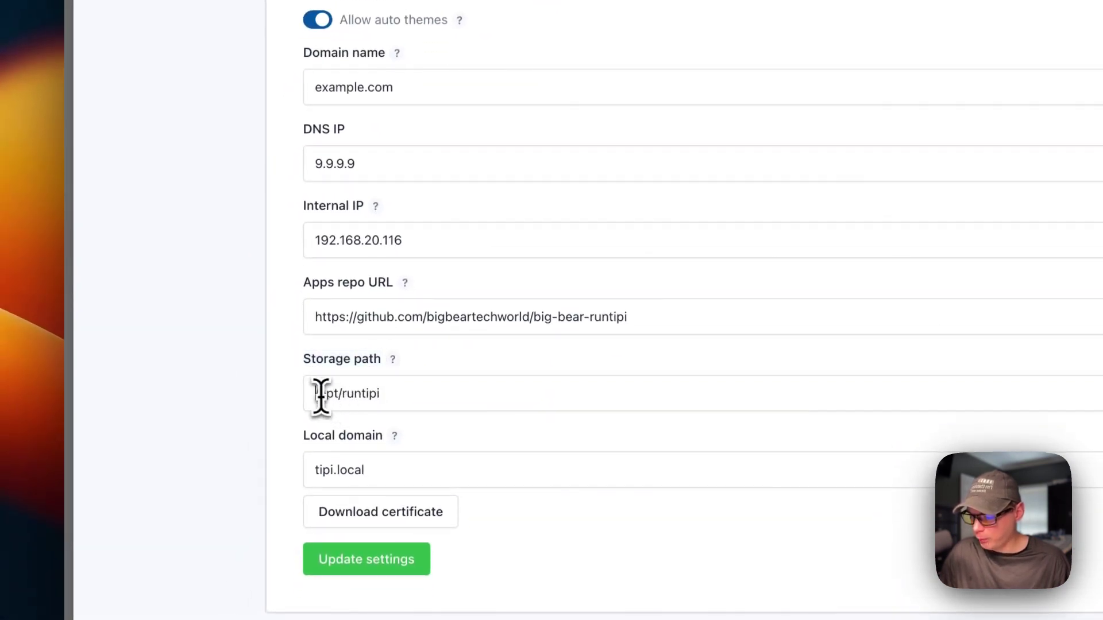
left_click_drag(320, 394, 467, 394)
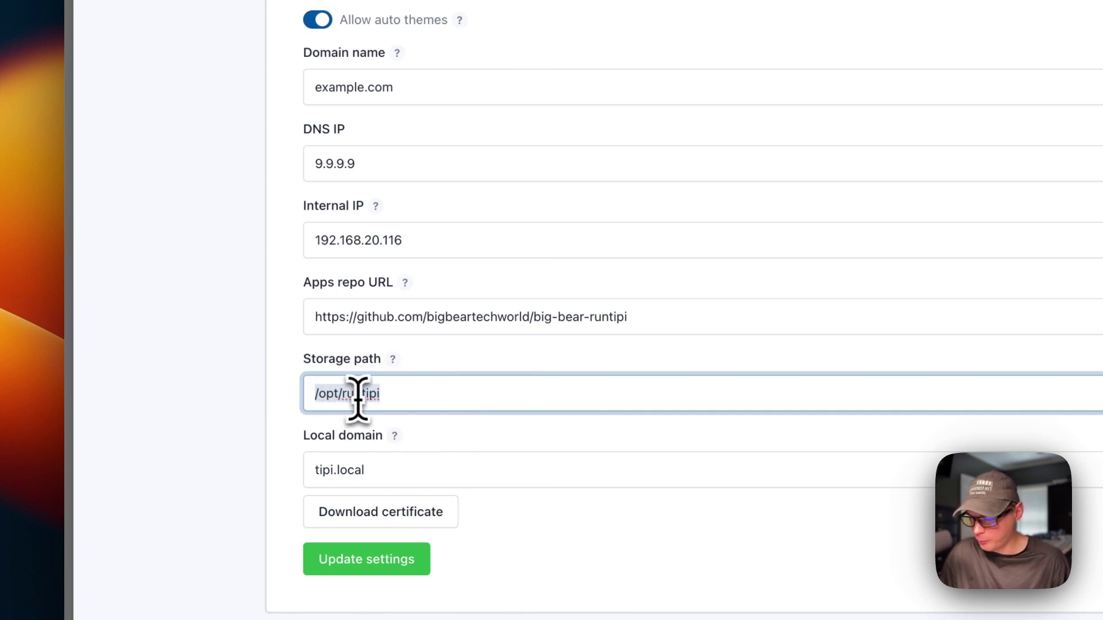
scroll(359, 396, "up", 10)
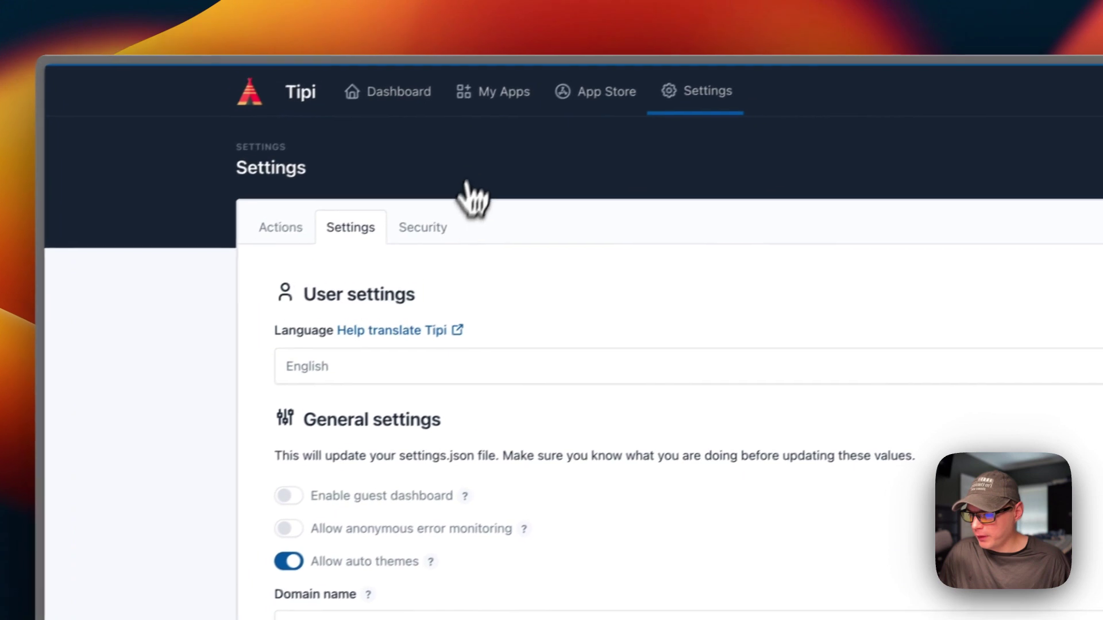
Copy the default credentials file path from the Crafty app page's description.
left_click(498, 93)
left_click(435, 217)
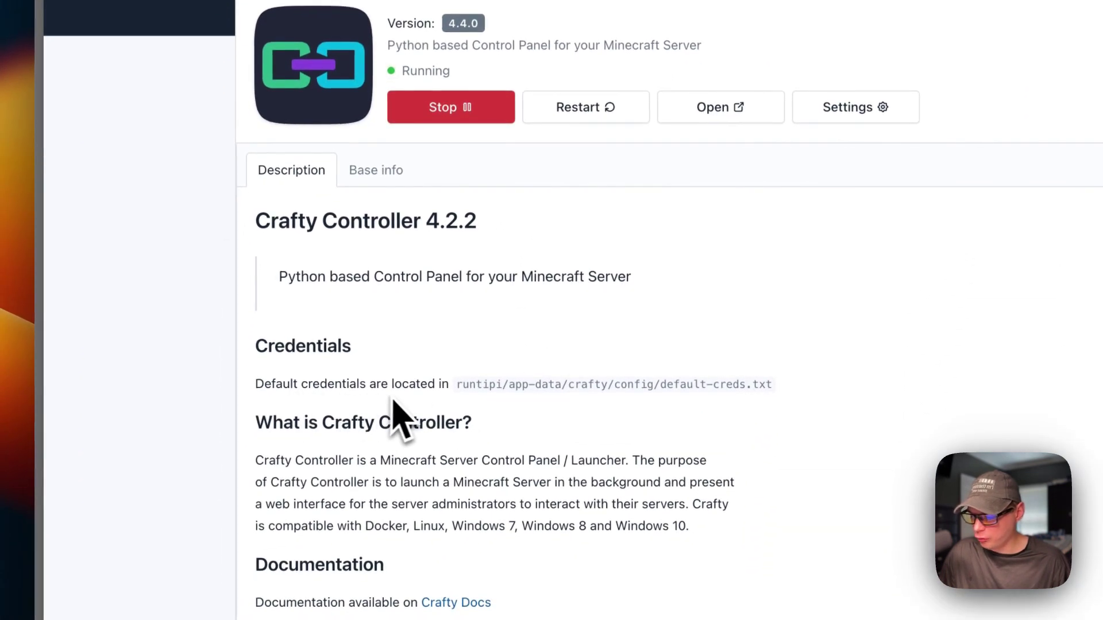
left_click_drag(453, 386, 805, 397)
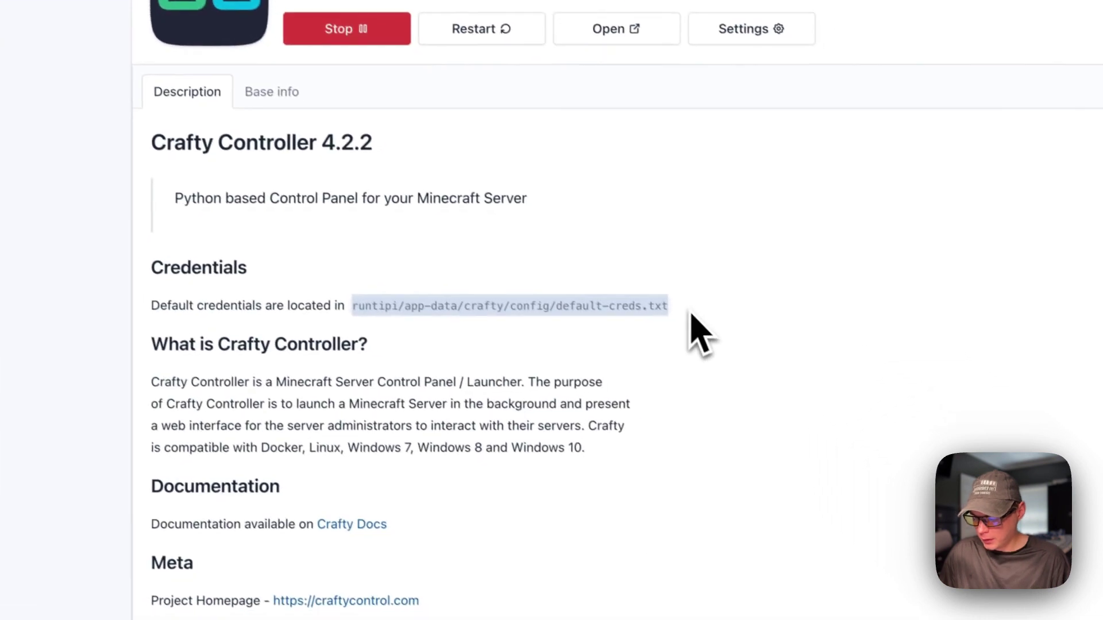
key("super+c")
left_click(720, 402)
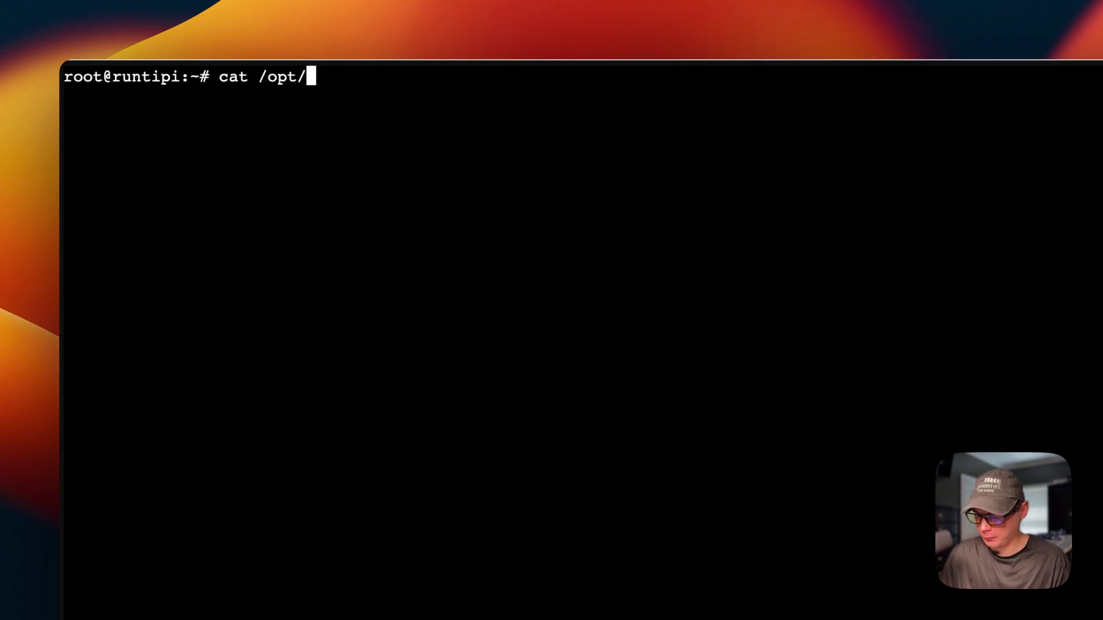
Complete the cat command with the pasted path plus 'data/' to print Crafty's default-creds.txt.
key("super+v")
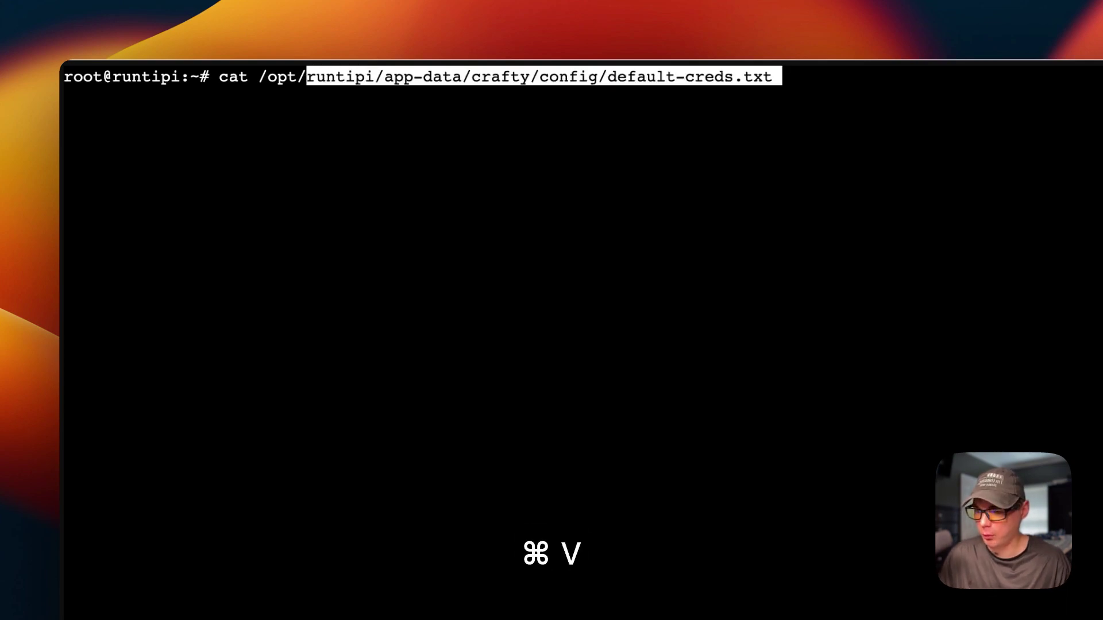
key("Right")
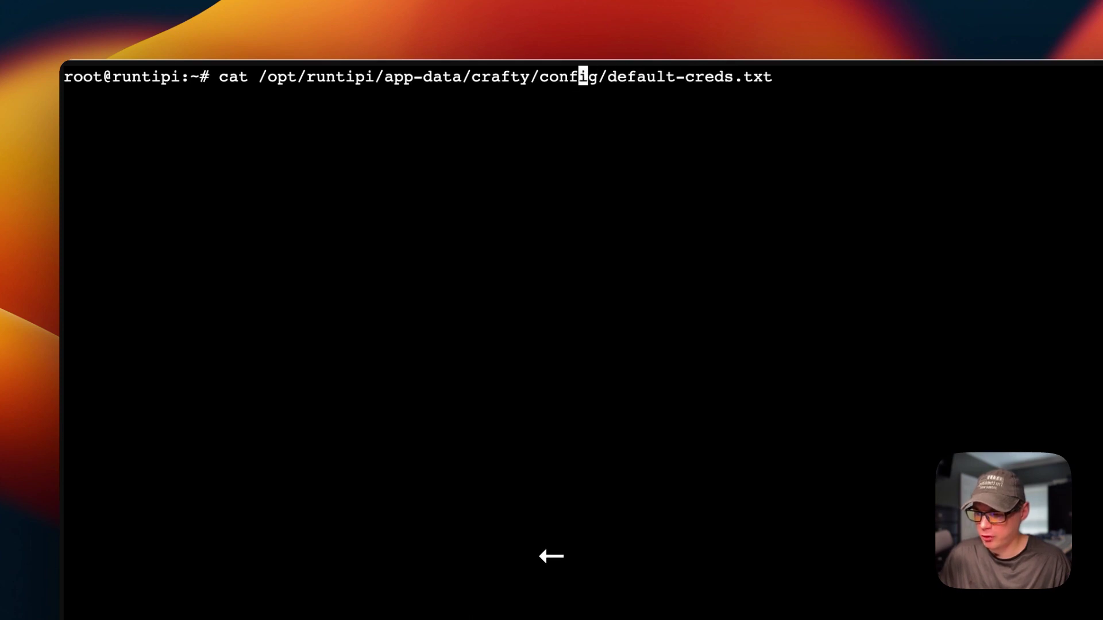
type("data/")
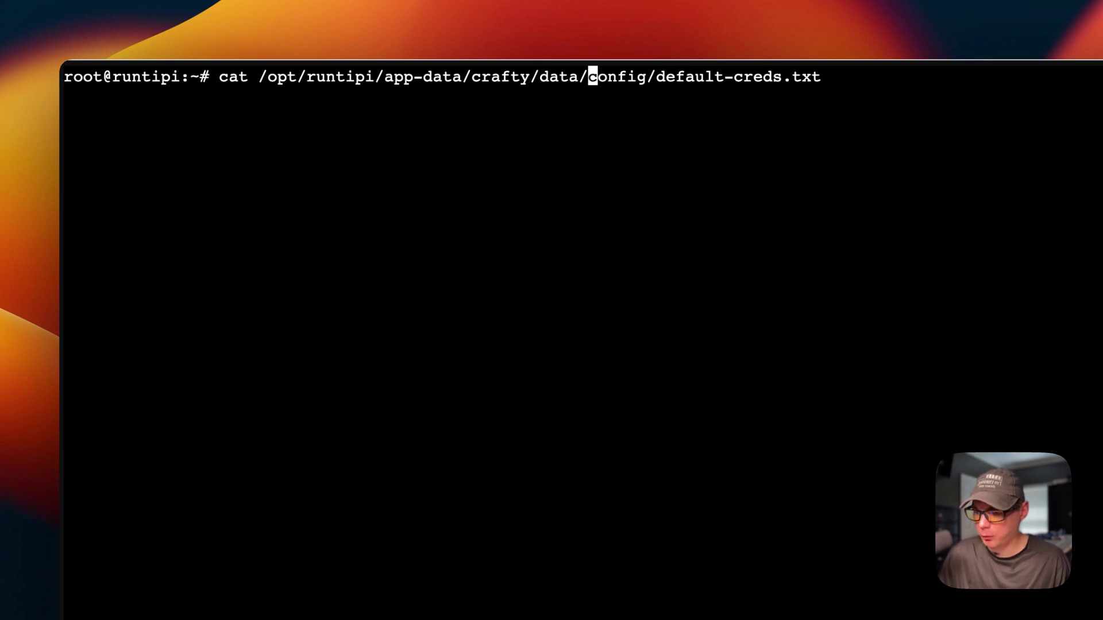
key("Return")
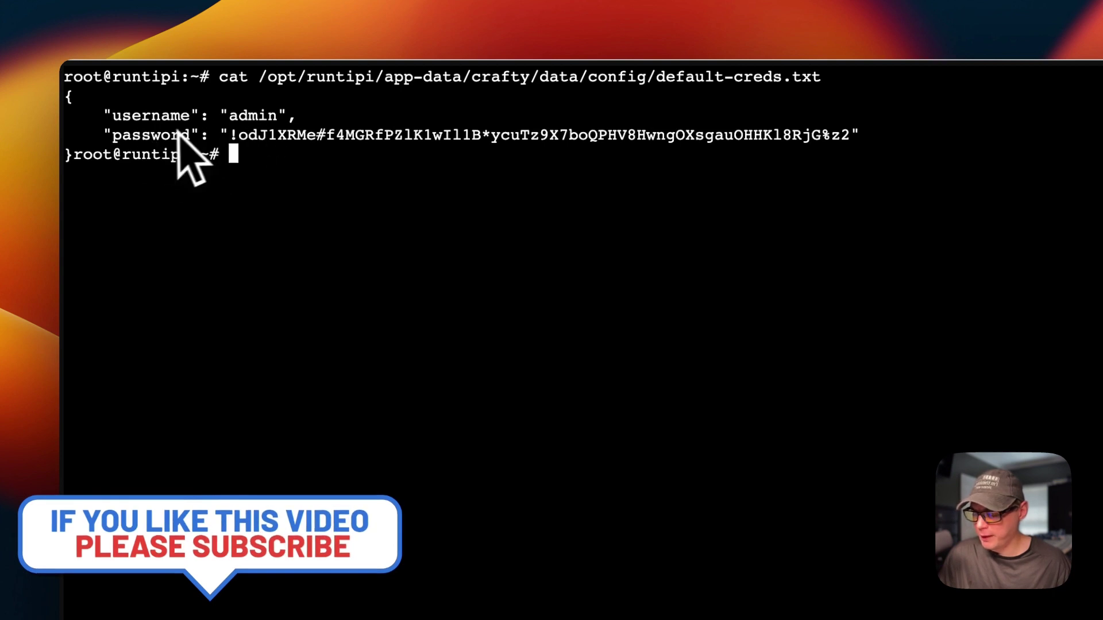
Select and copy just the password from the printed credentials.
left_click_drag(228, 136, 917, 138)
left_click_drag(715, 138, 645, 136)
key("super+c")
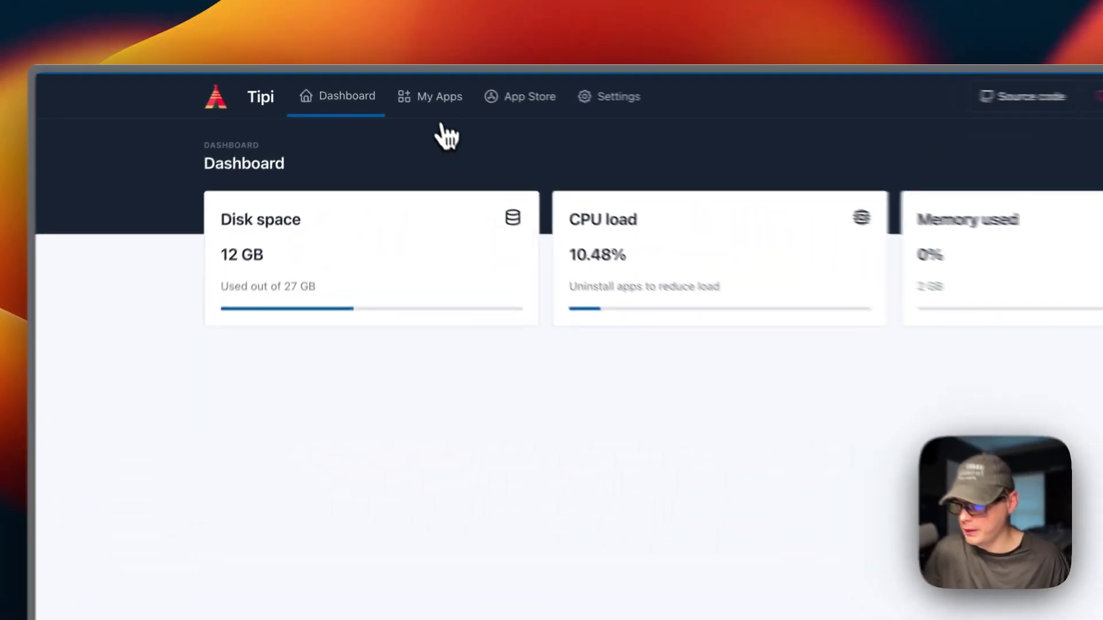
Open Crafty from My Apps and log in with the default username and copied password.
left_click(391, 83)
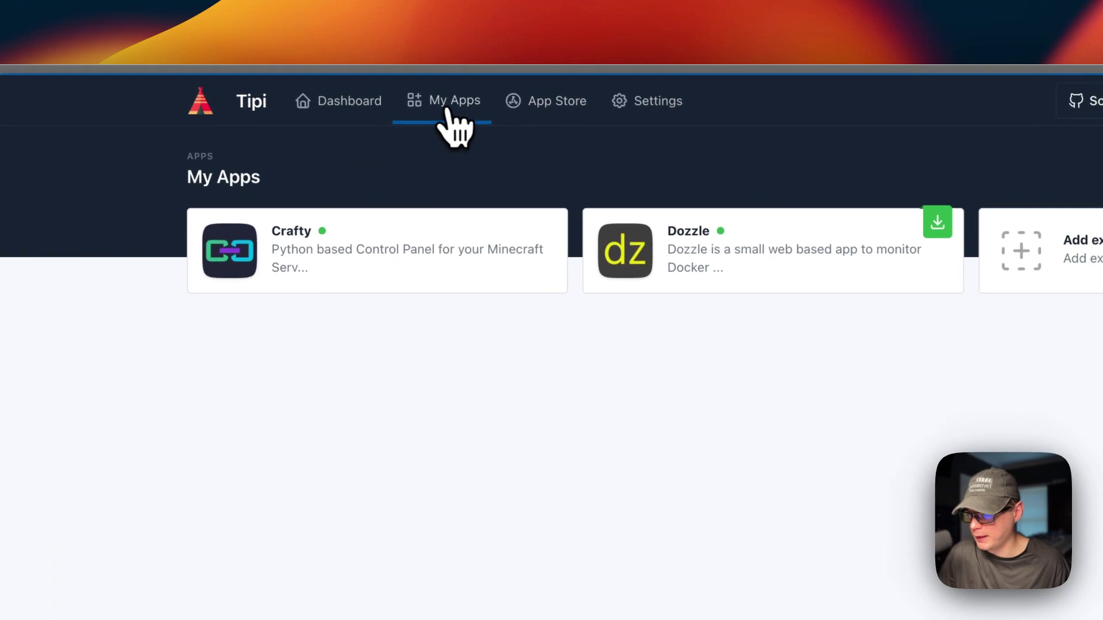
left_click(313, 232)
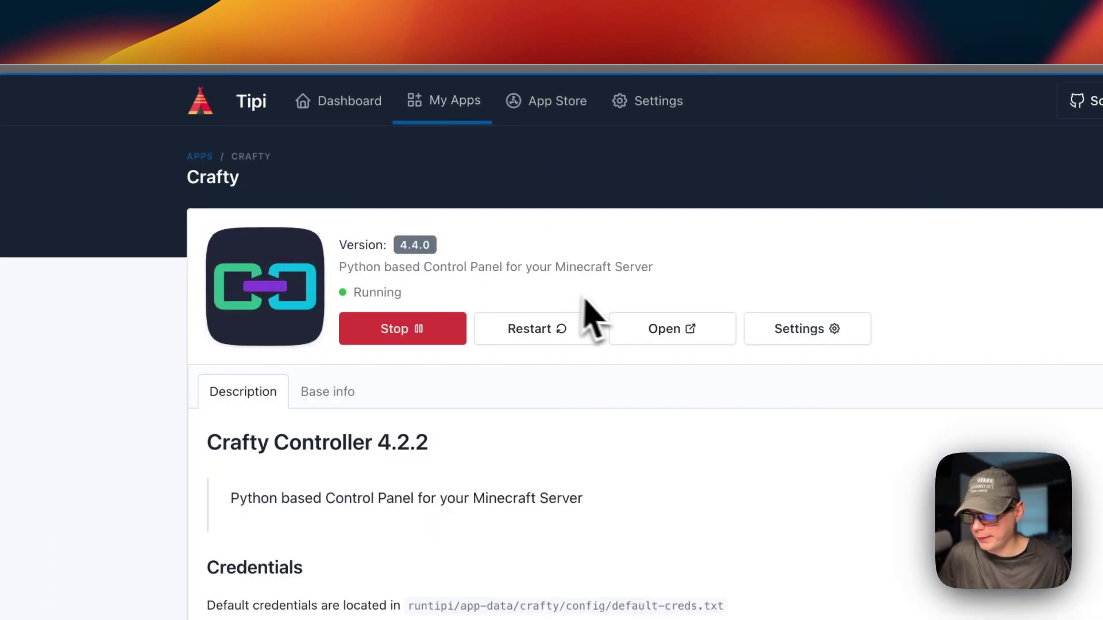
left_click(651, 330)
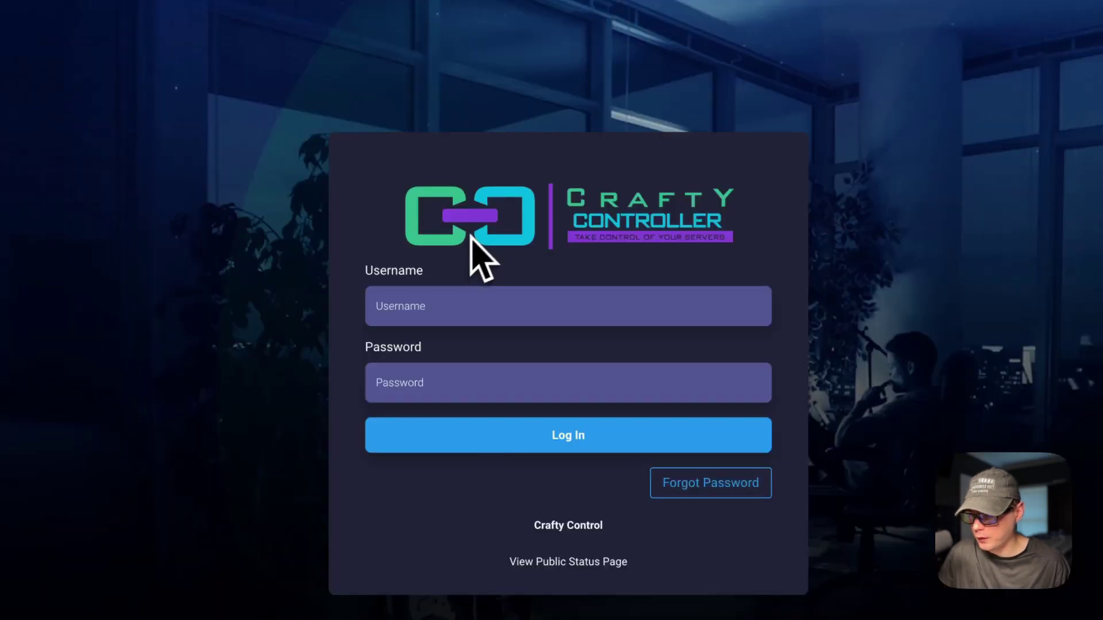
left_click(407, 305)
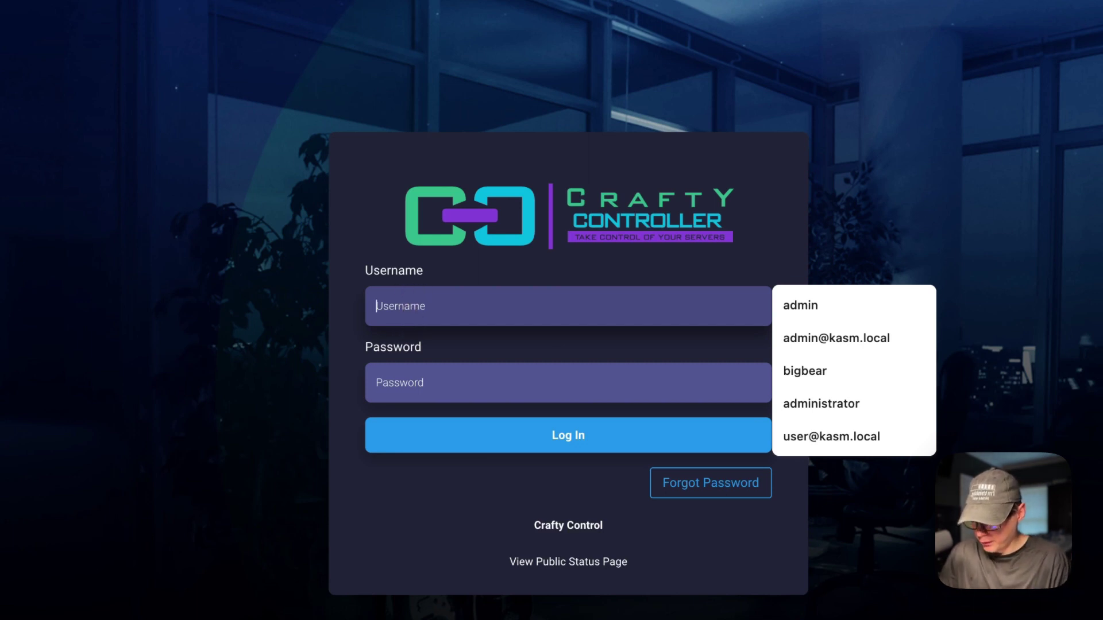
left_click(436, 383)
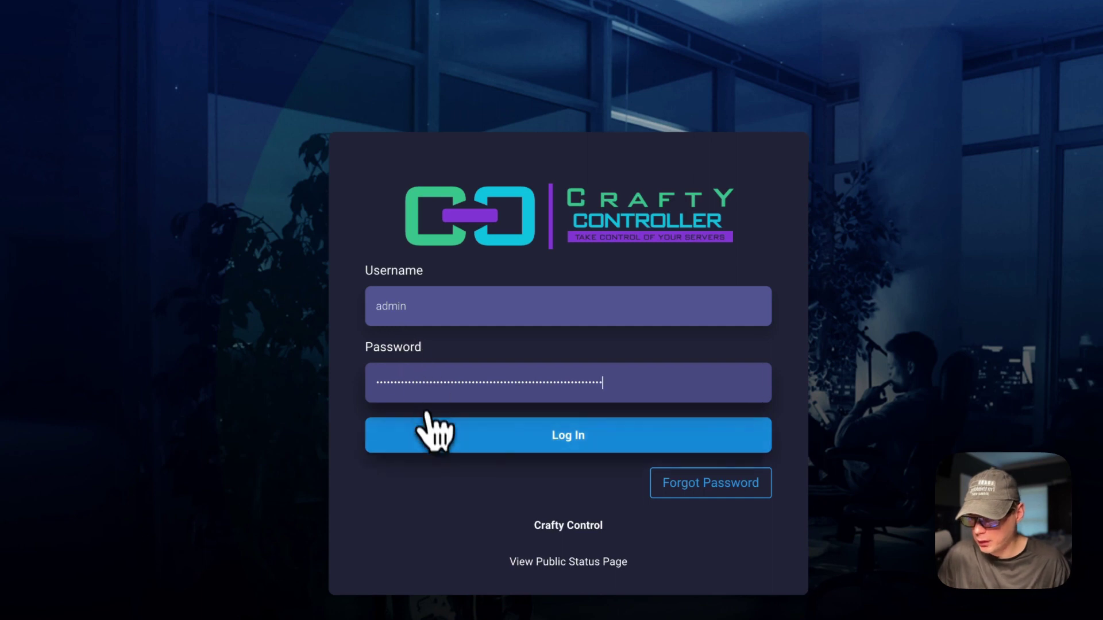
left_click(407, 454)
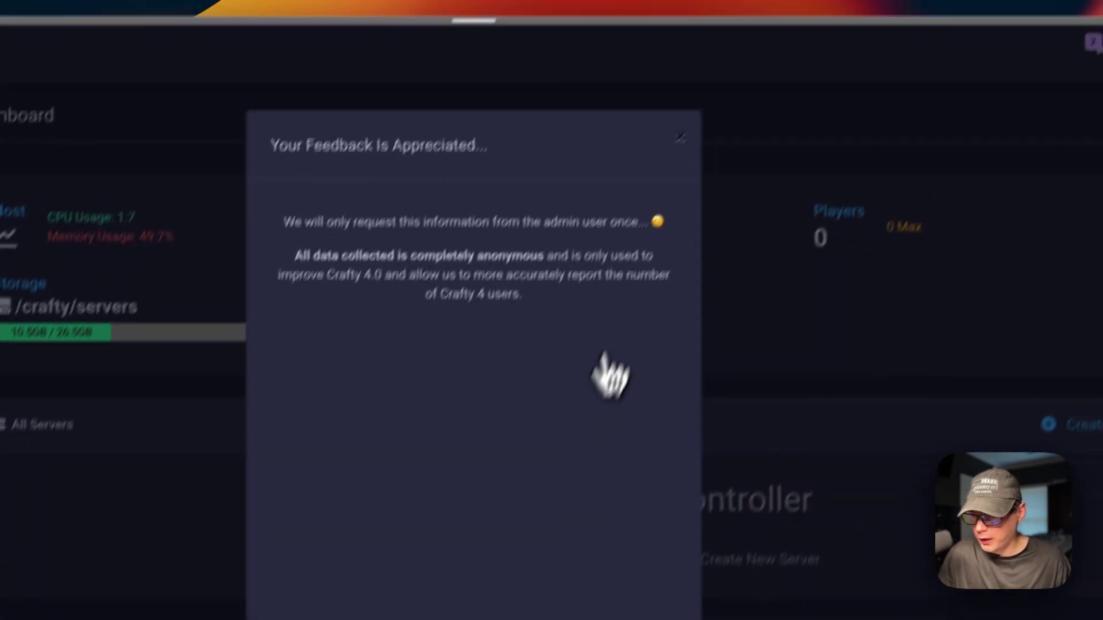
Dismiss the feedback prompt, expand Servers, check notifications and open the Crafty configuration settings.
left_click(680, 139)
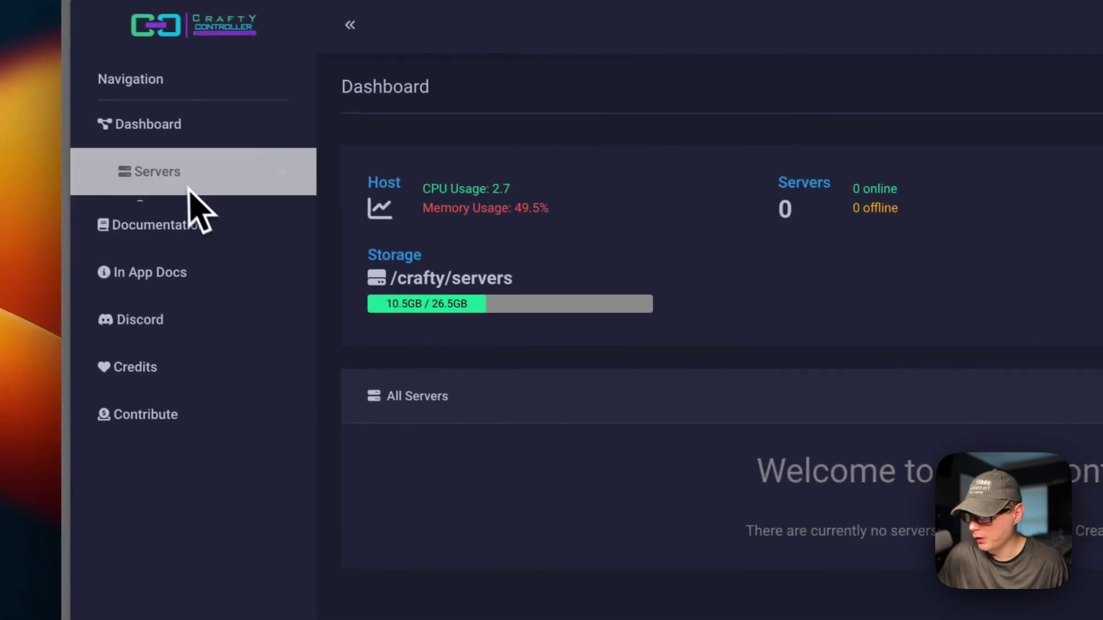
left_click(153, 163)
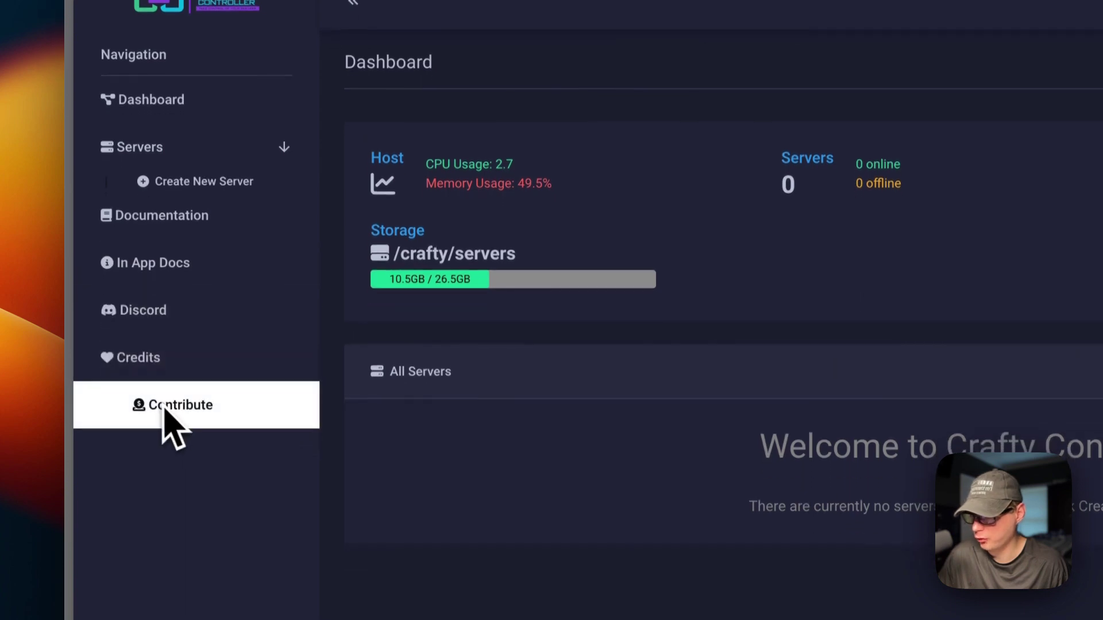
left_click(865, 112)
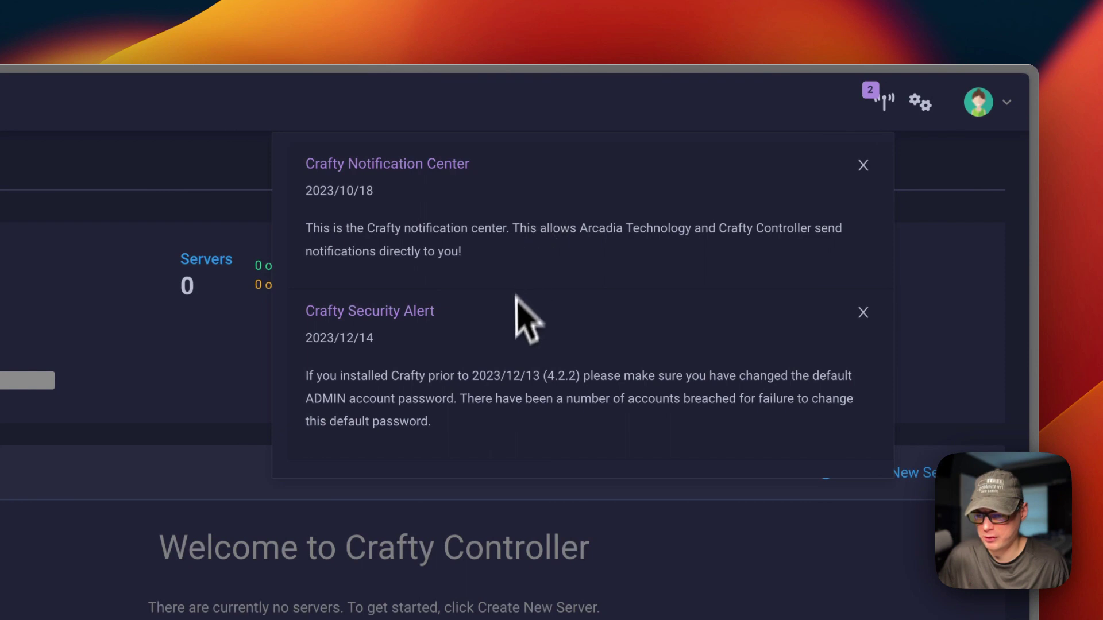
left_click(916, 106)
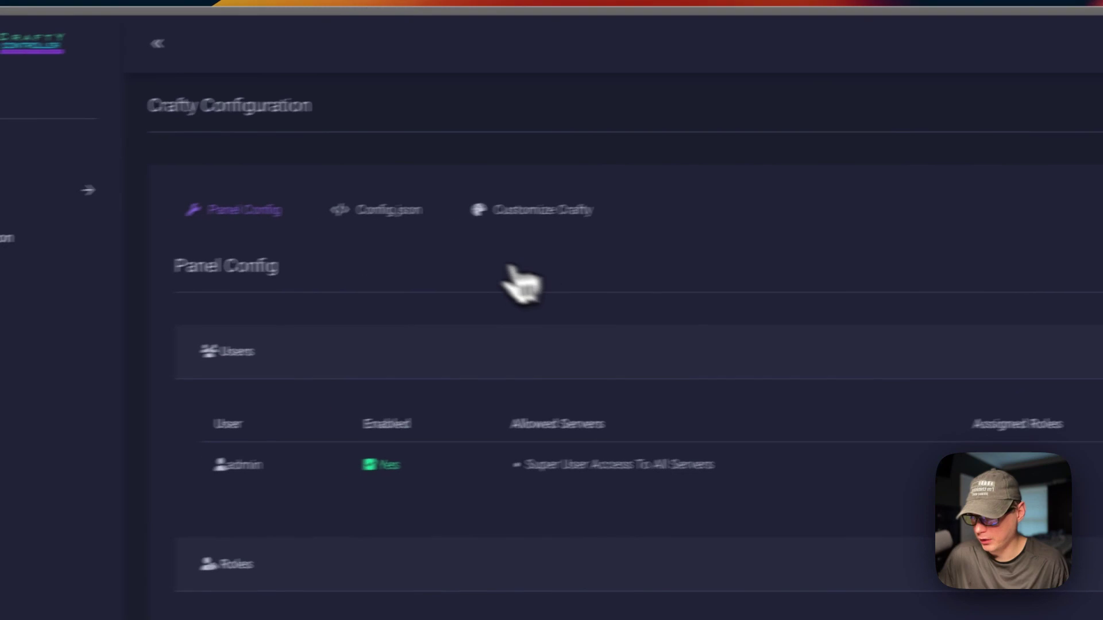
Scroll through Crafty's Config.json settings to review them.
left_click(87, 104)
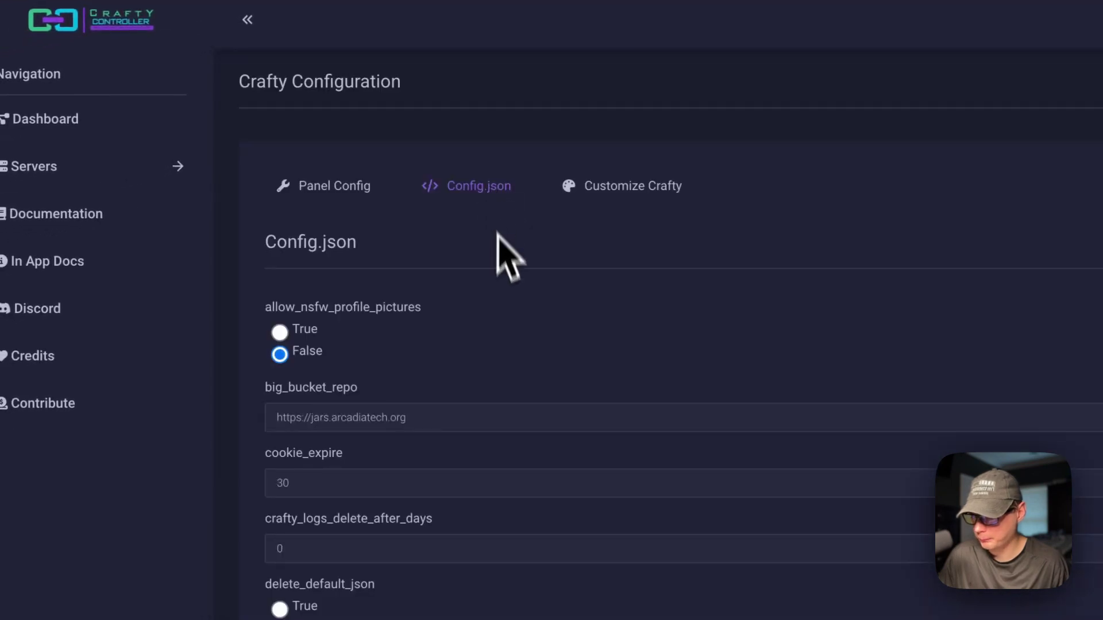
scroll(509, 356, "down", 15)
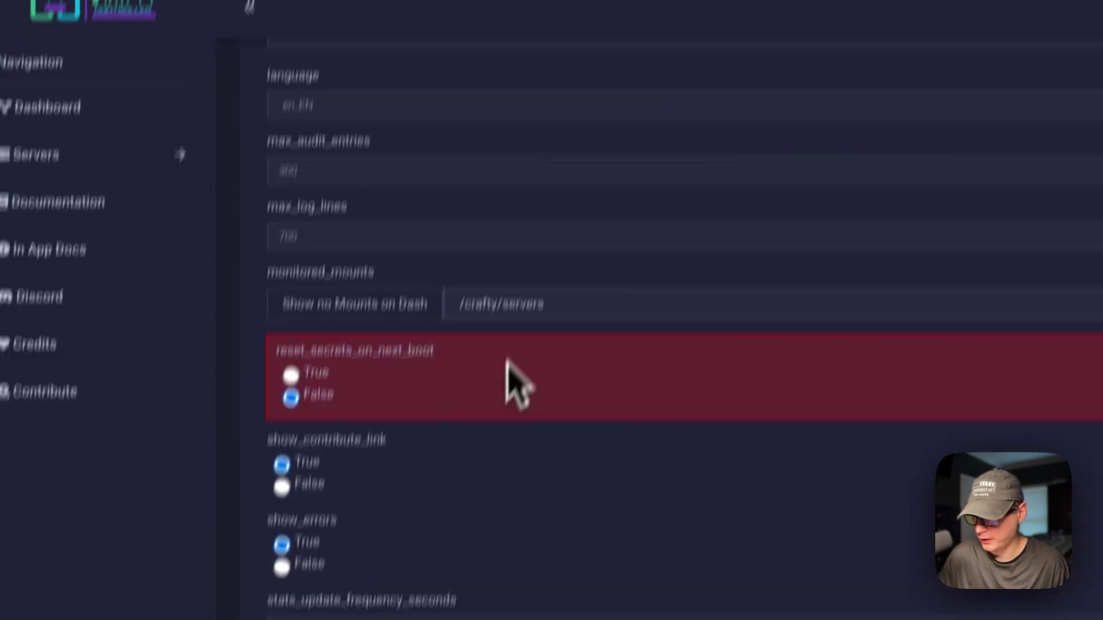
scroll(506, 363, "down", 5)
scroll(394, 443, "up", 15)
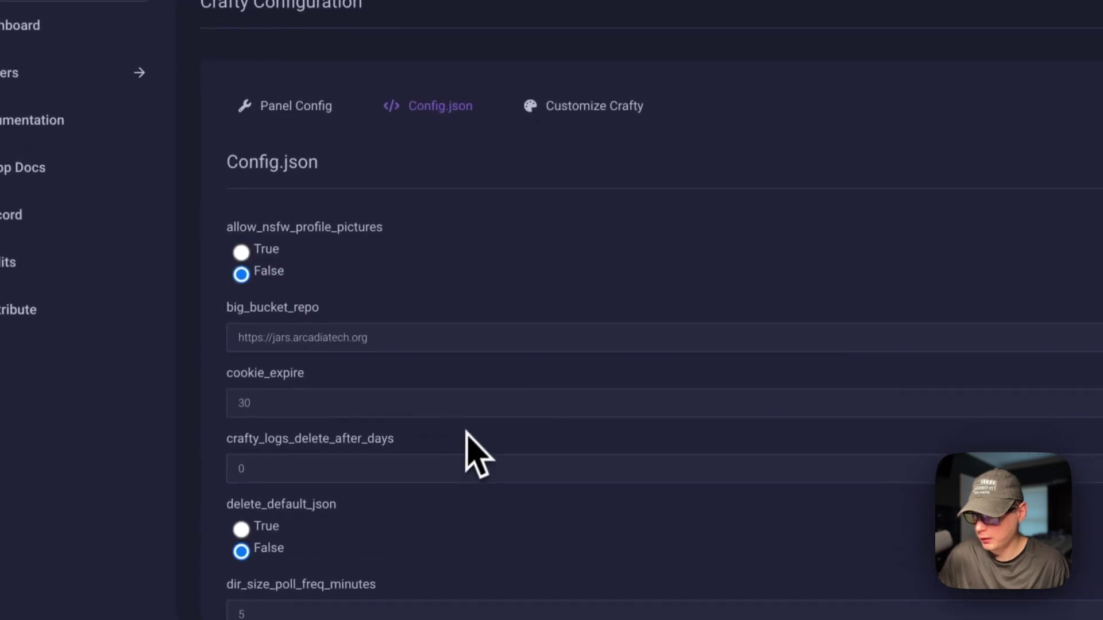
Look over the login-page customization preview, then go back to the dashboard.
left_click(563, 114)
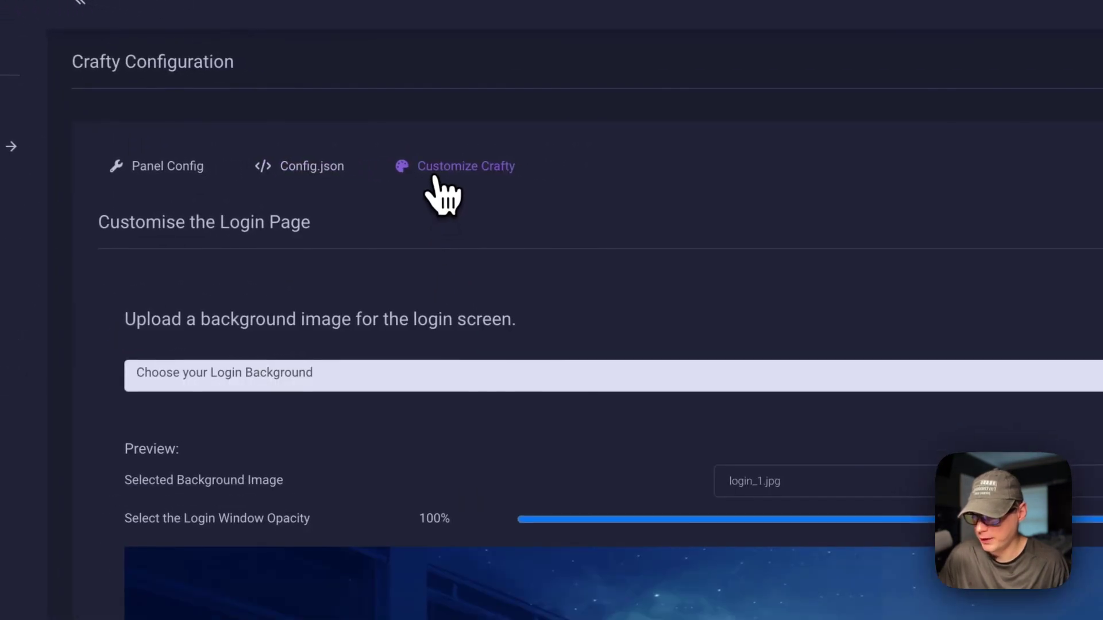
scroll(419, 299, "down", 6)
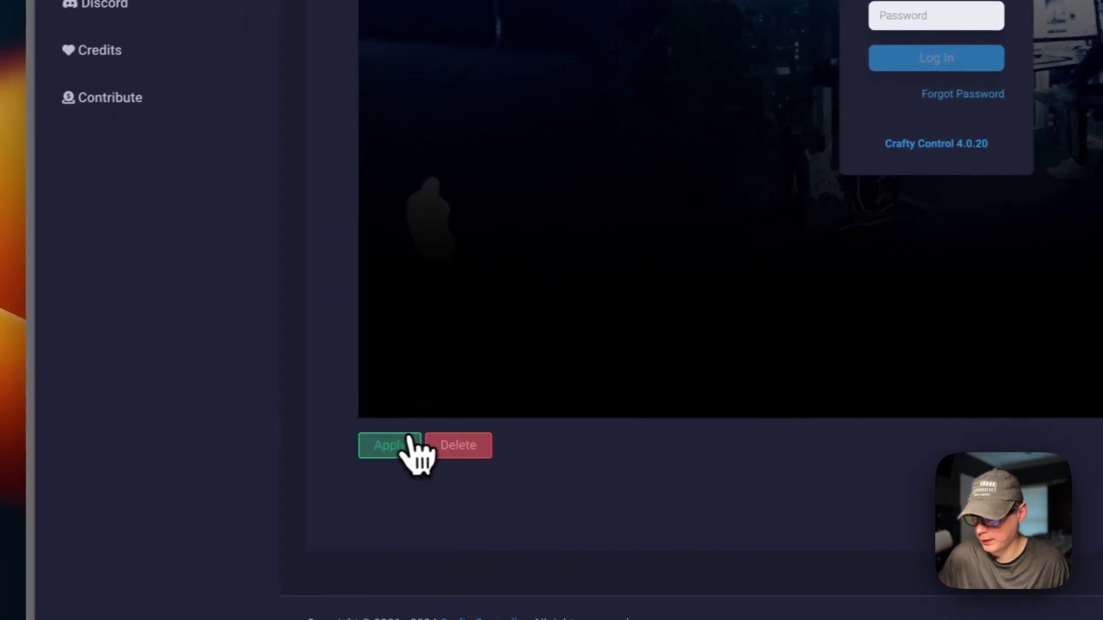
scroll(453, 441, "up", 6)
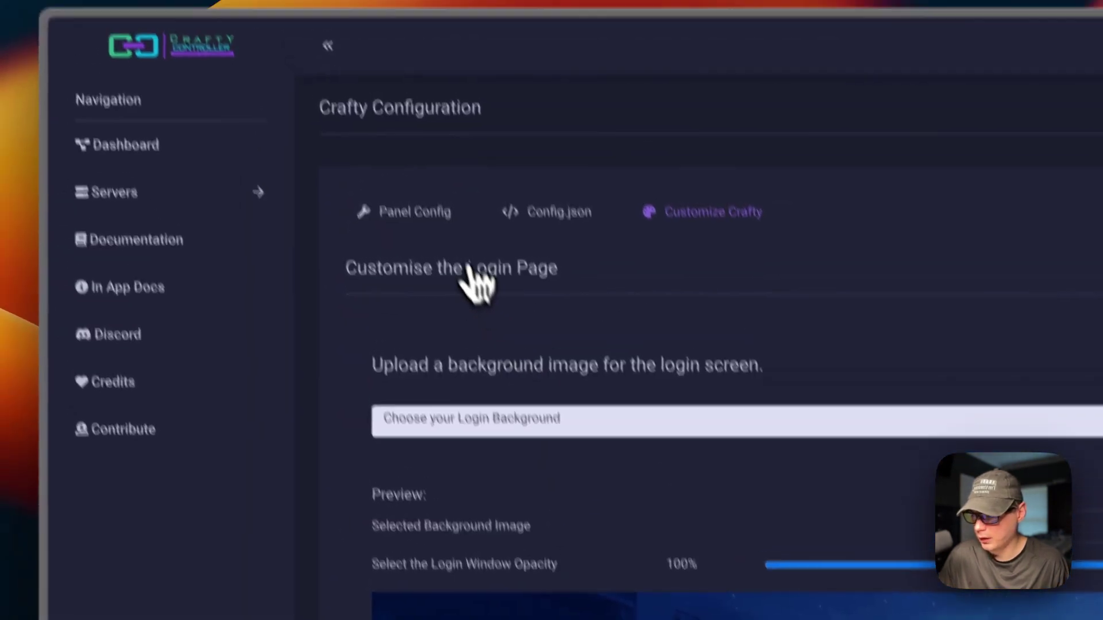
left_click(264, 214)
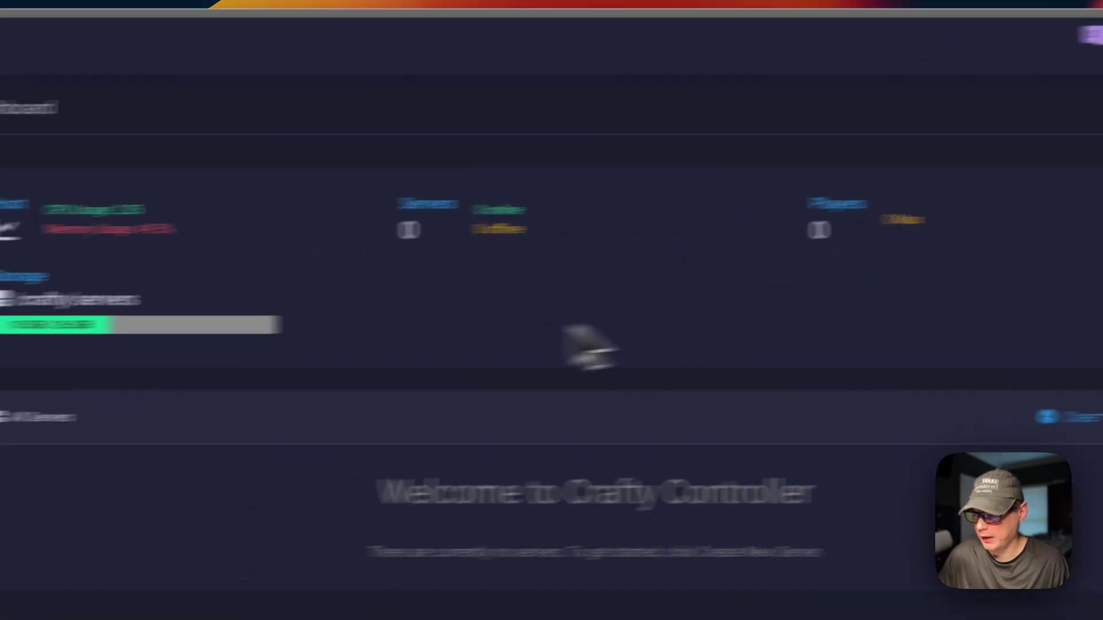
Bring up the new-server form on its Minecraft-Bedrock tab and scroll through the fields.
left_click(247, 266)
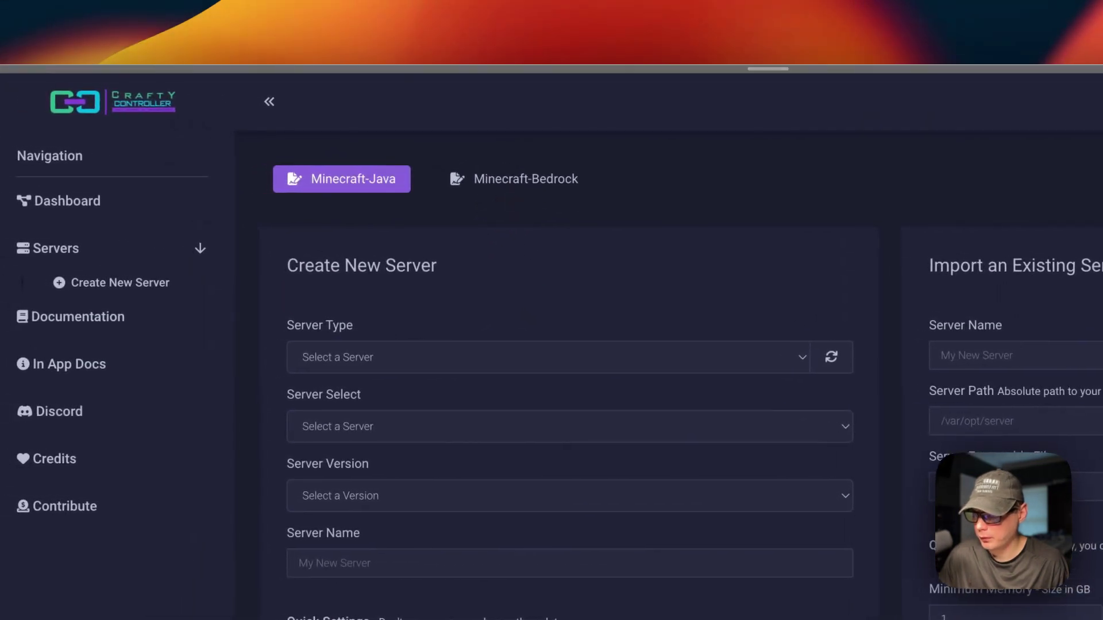
left_click(509, 181)
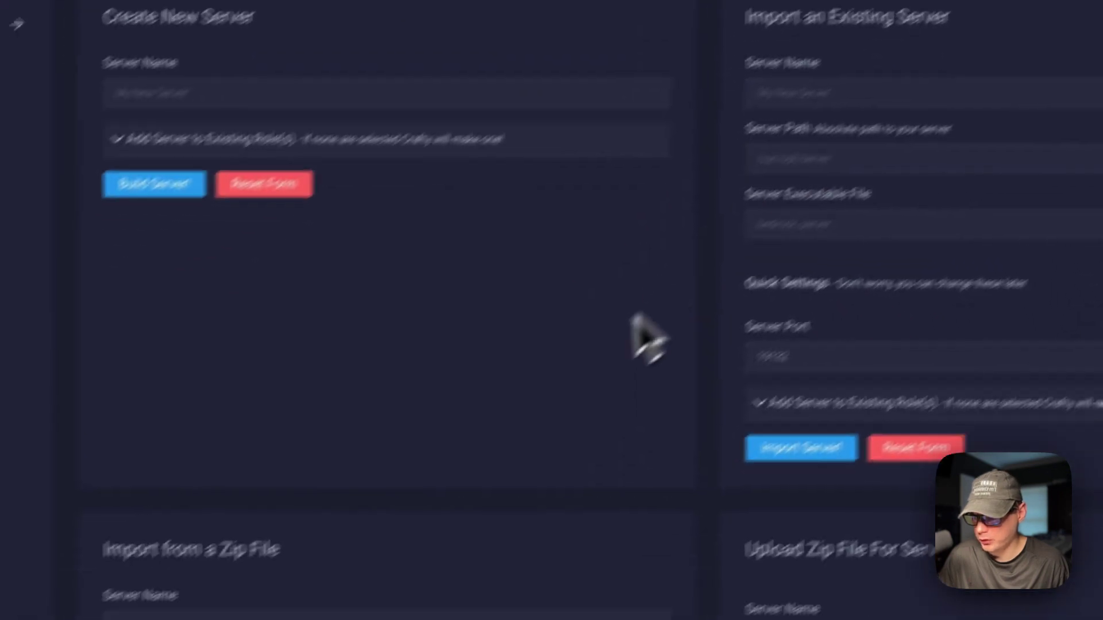
scroll(646, 339, "down", 5)
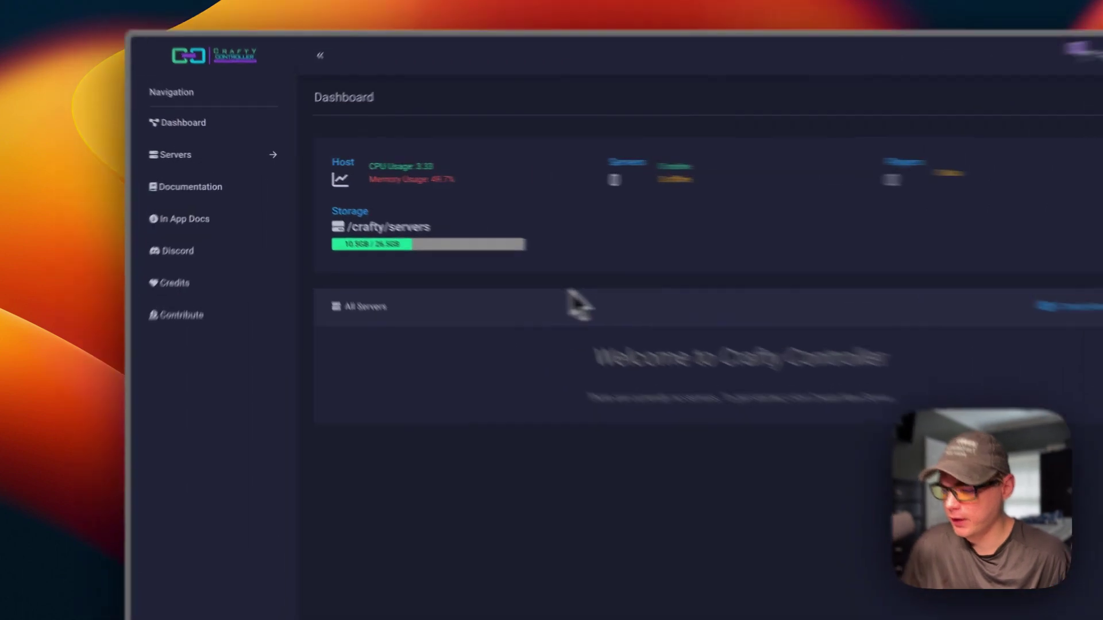
Start a new server as Minecraft servers type, paper software, version 1.20.6.
left_click(172, 154)
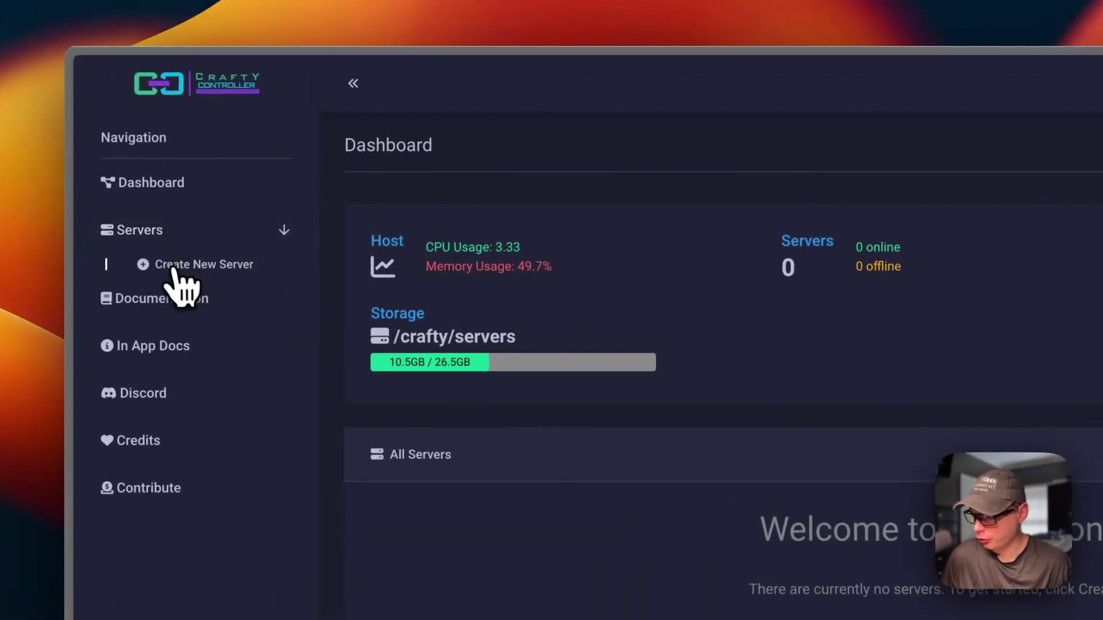
left_click(173, 271)
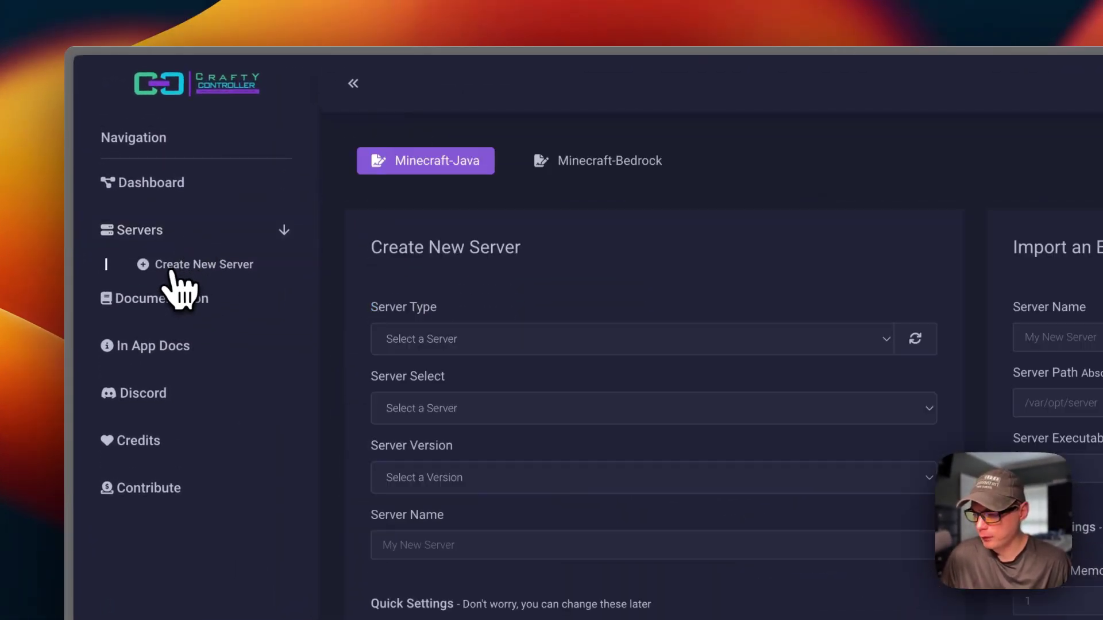
left_click(408, 344)
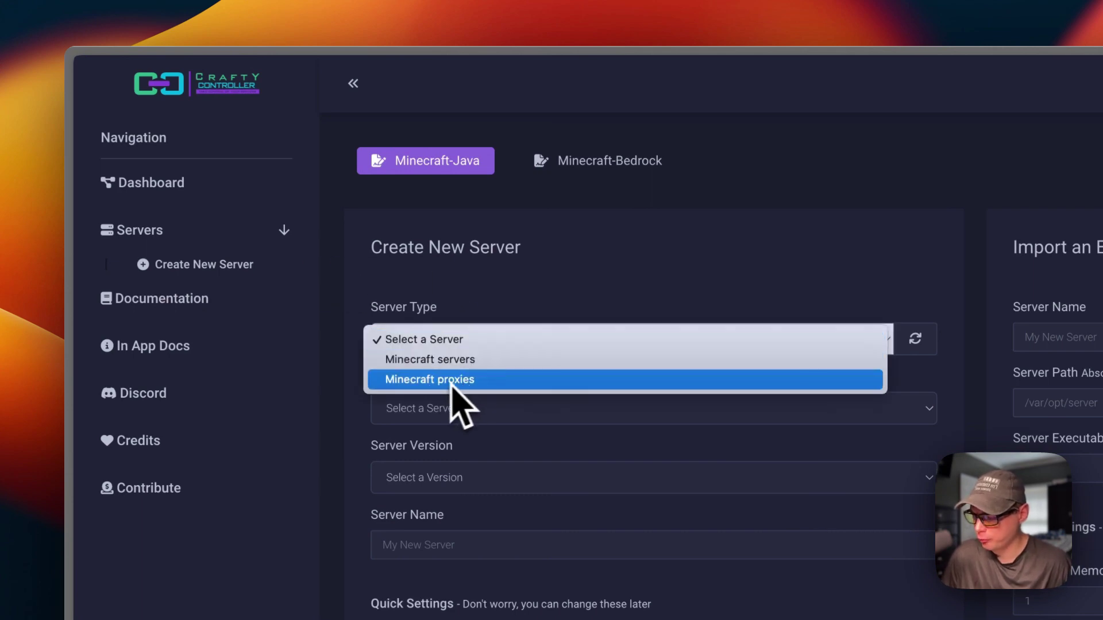
left_click(439, 362)
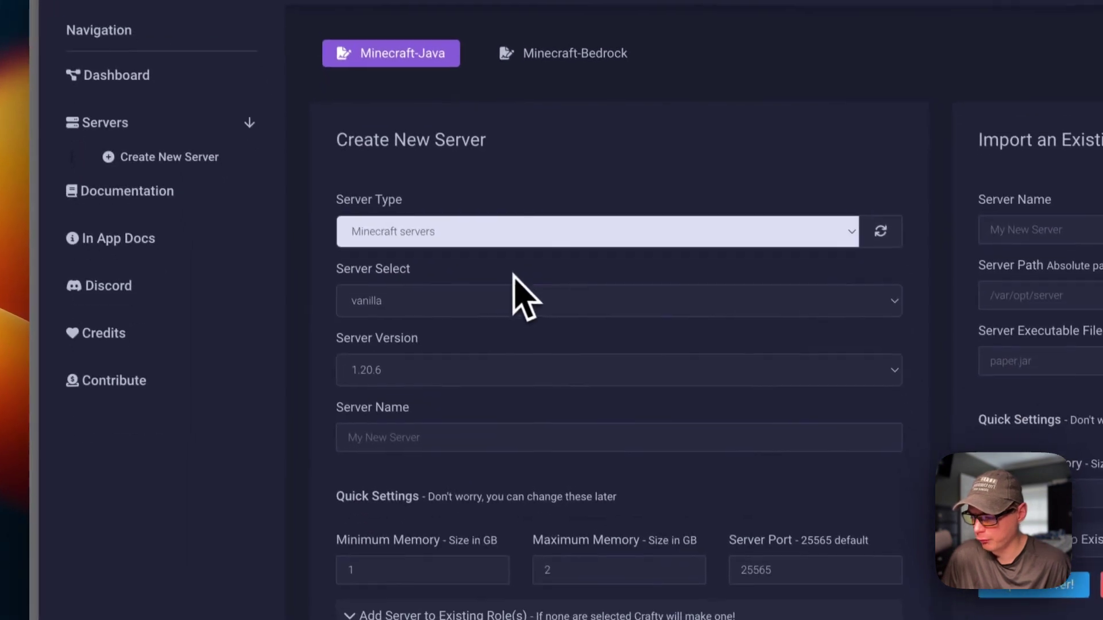
left_click(429, 300)
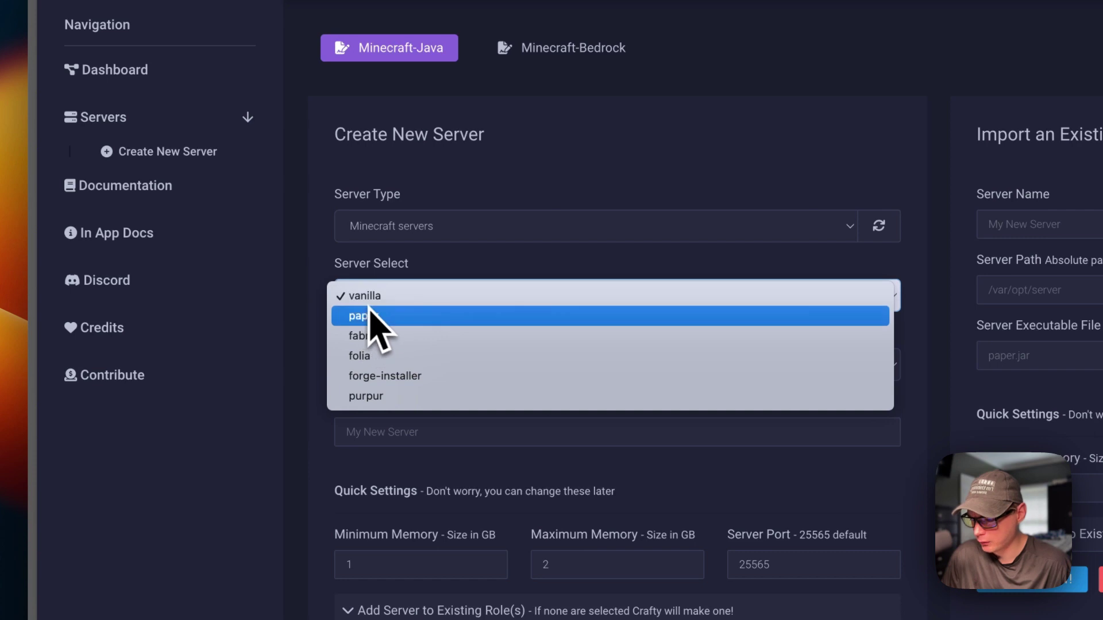
left_click(345, 245)
left_click(406, 289)
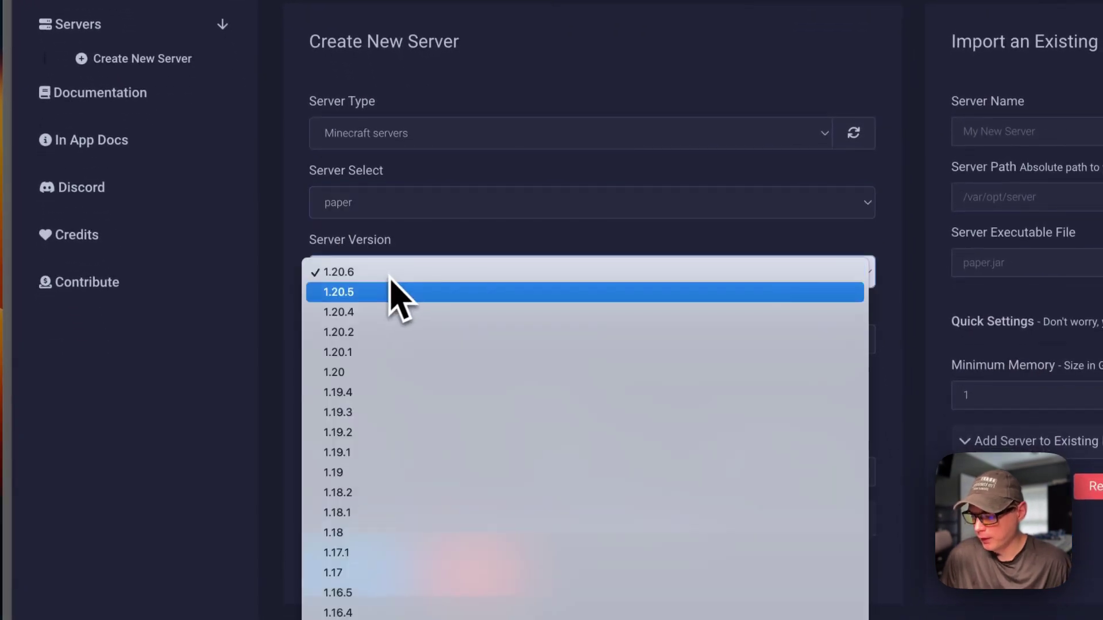
left_click(321, 273)
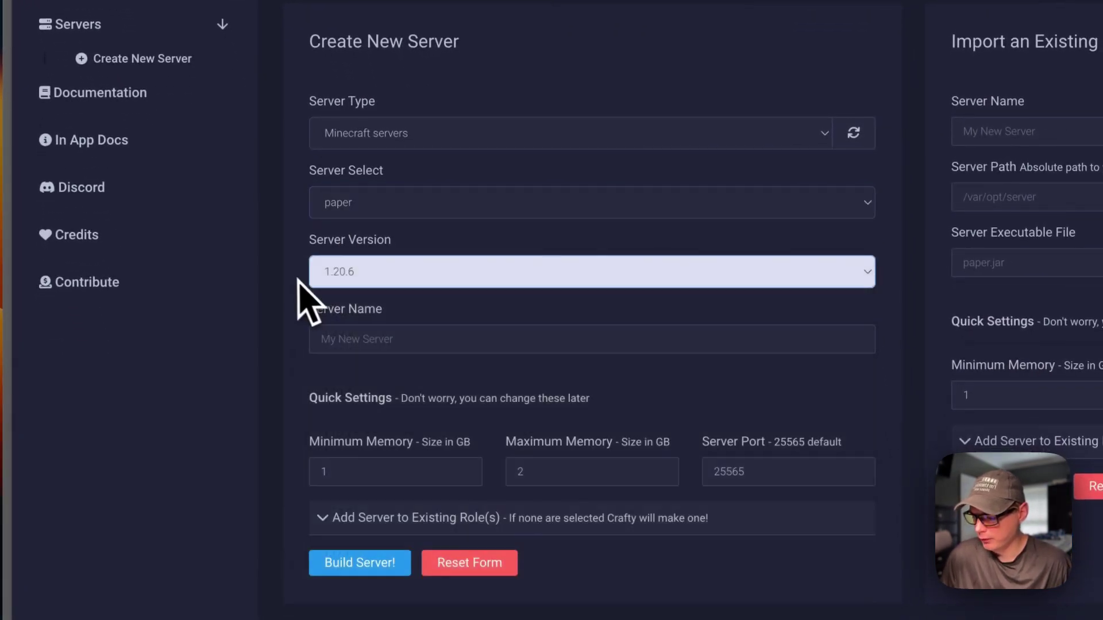
Name the server 'Testing Server' and build it.
left_click(349, 339)
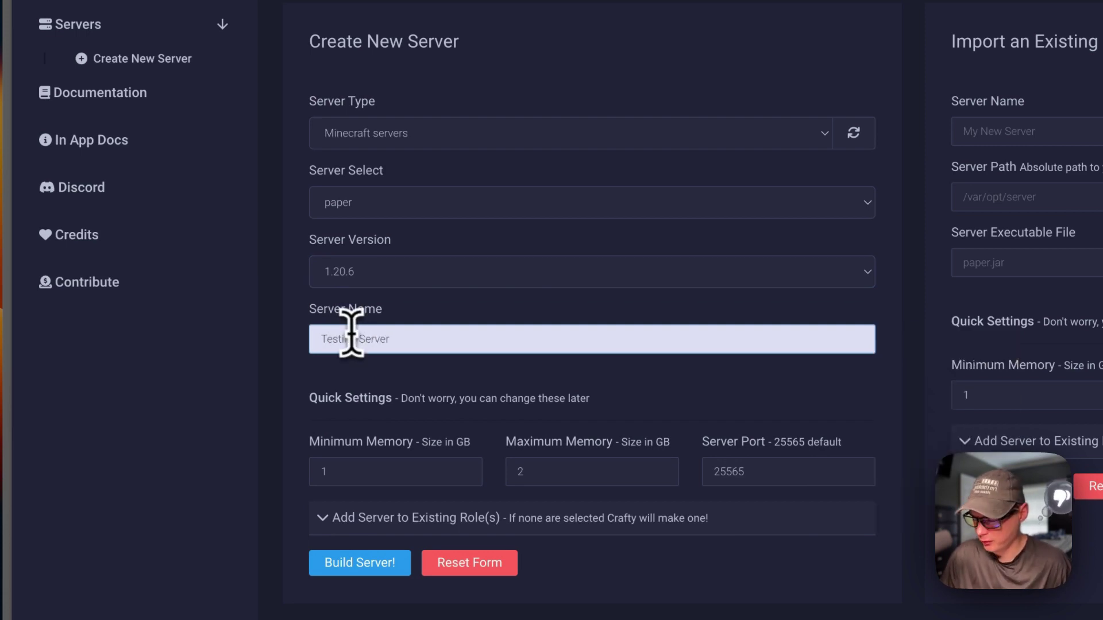
left_click(303, 382)
scroll(299, 399, "down", 2)
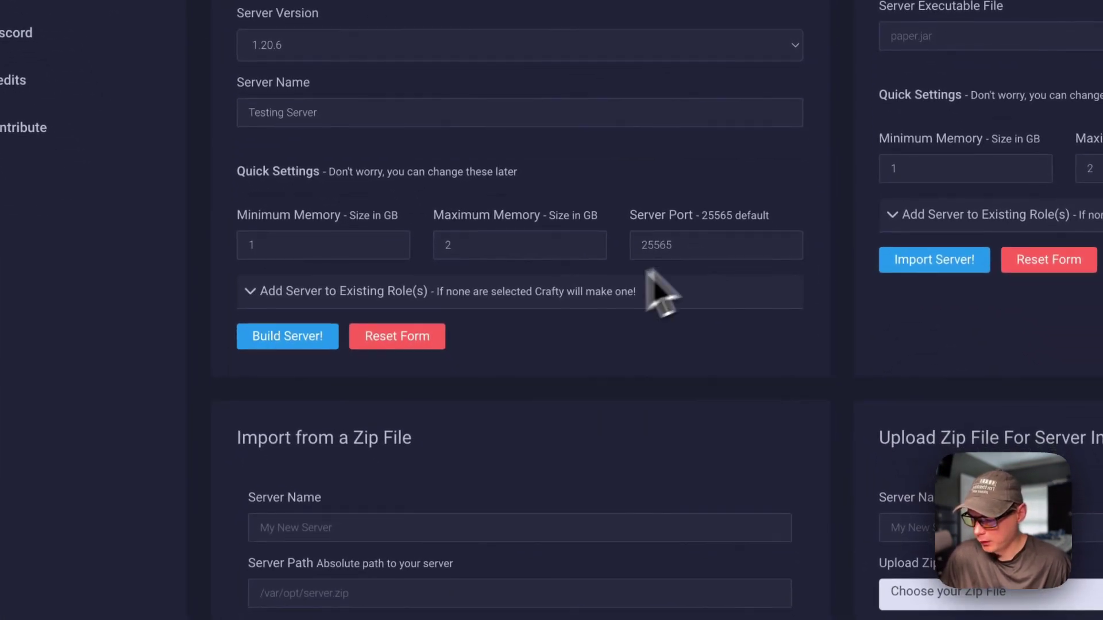
left_click(278, 340)
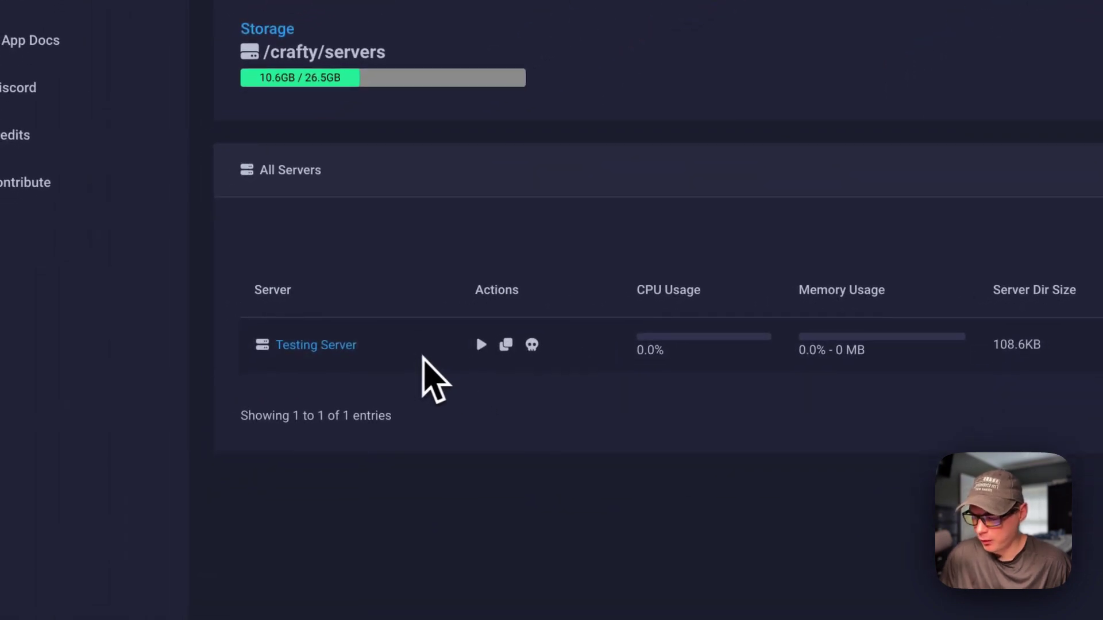
Start Testing Server, accept the Minecraft EULA, and open its details page.
left_click(480, 345)
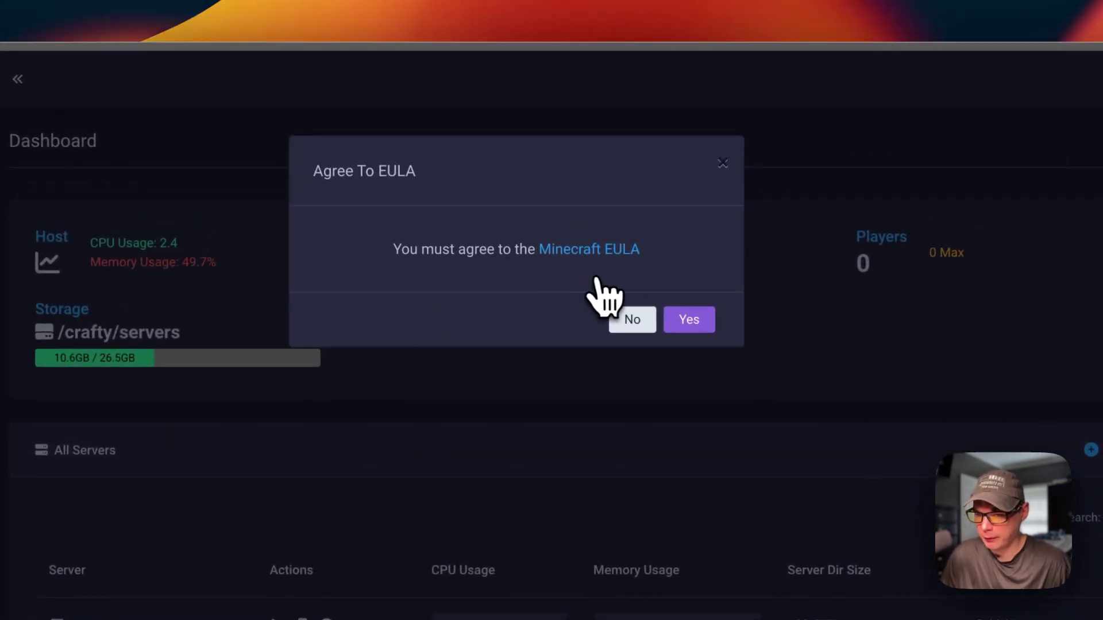
left_click(682, 321)
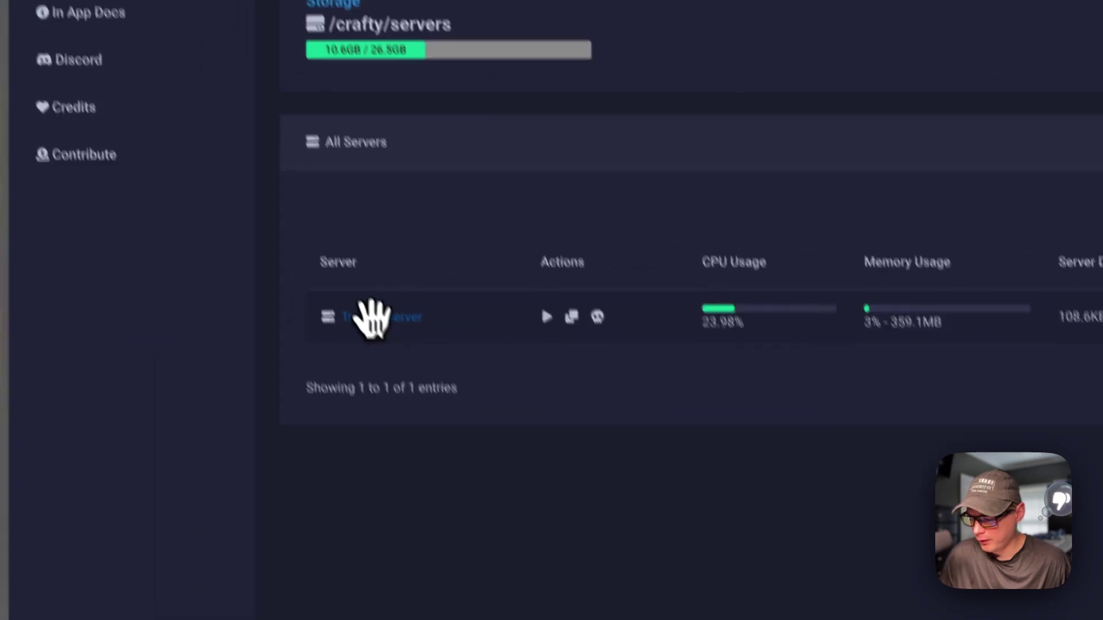
left_click(373, 317)
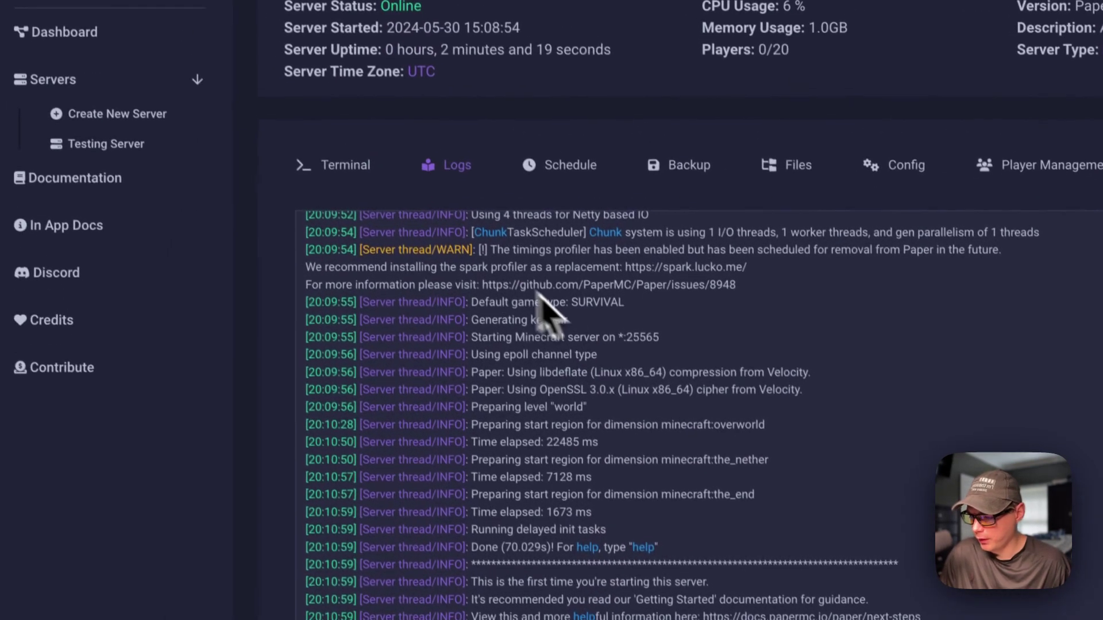
Look through Testing Server's terminal output, logs and scheduled tasks.
left_click(348, 179)
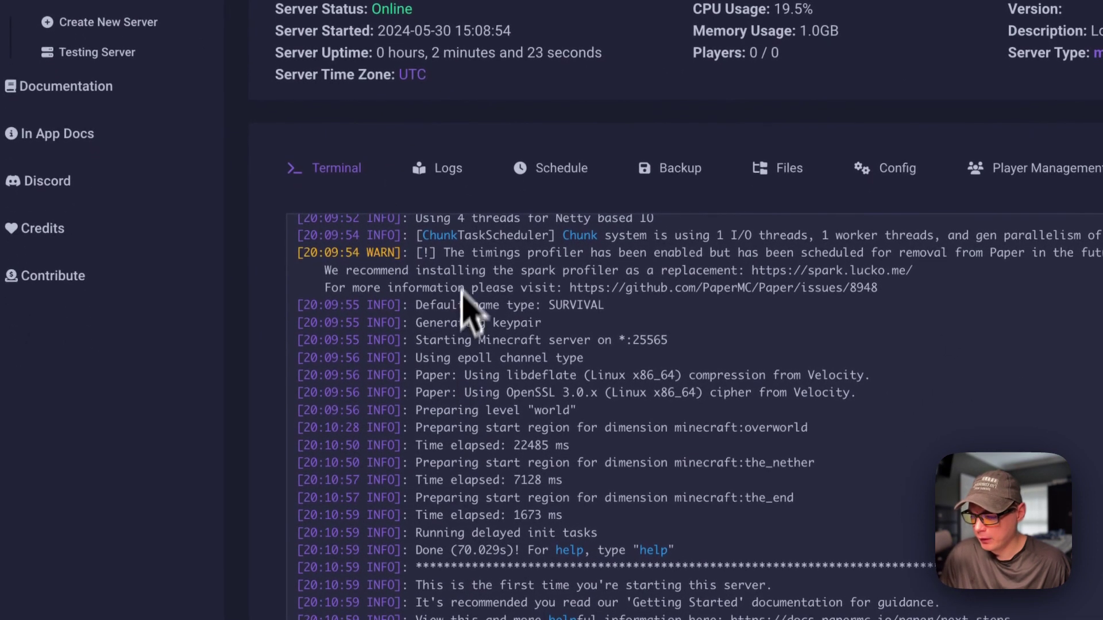
left_click(442, 195)
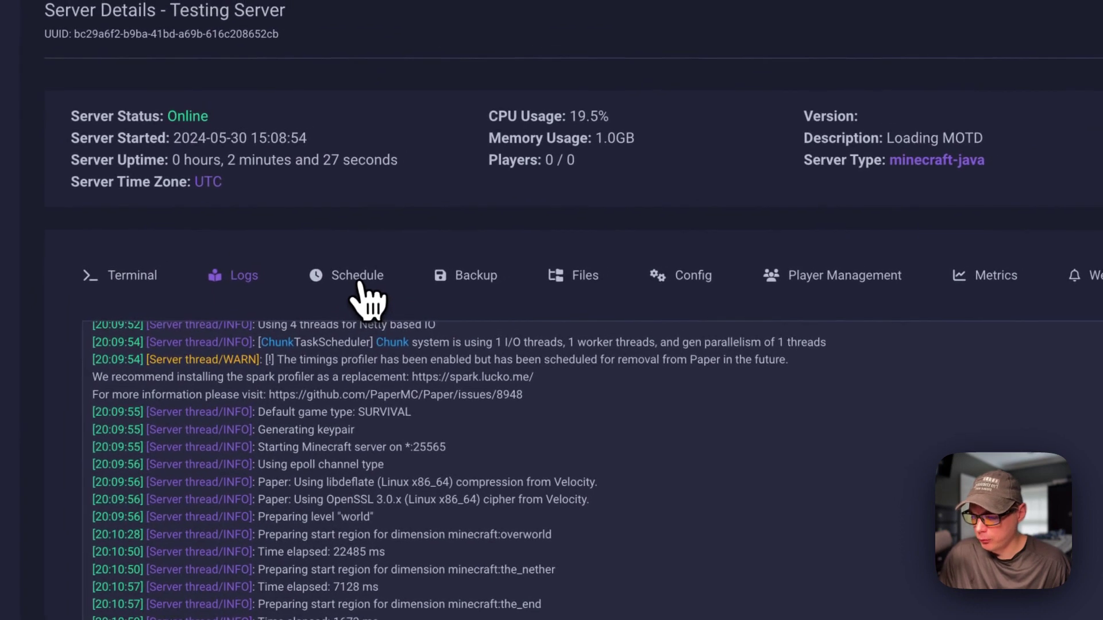
left_click(357, 282)
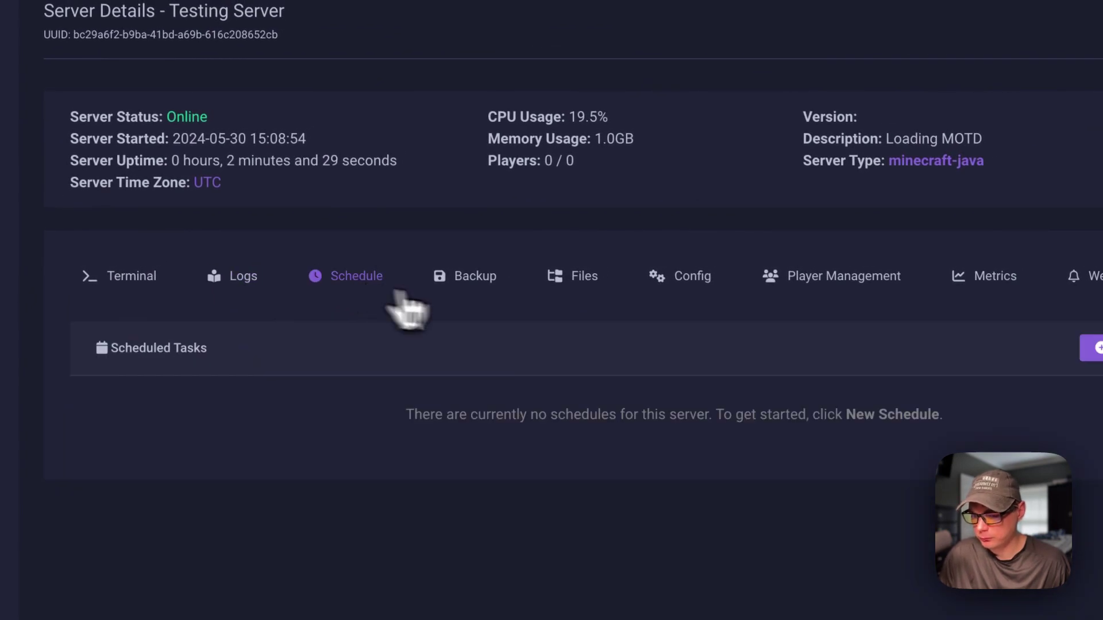
Create a new schedule of Reaction type with Start Server as its action.
left_click(834, 285)
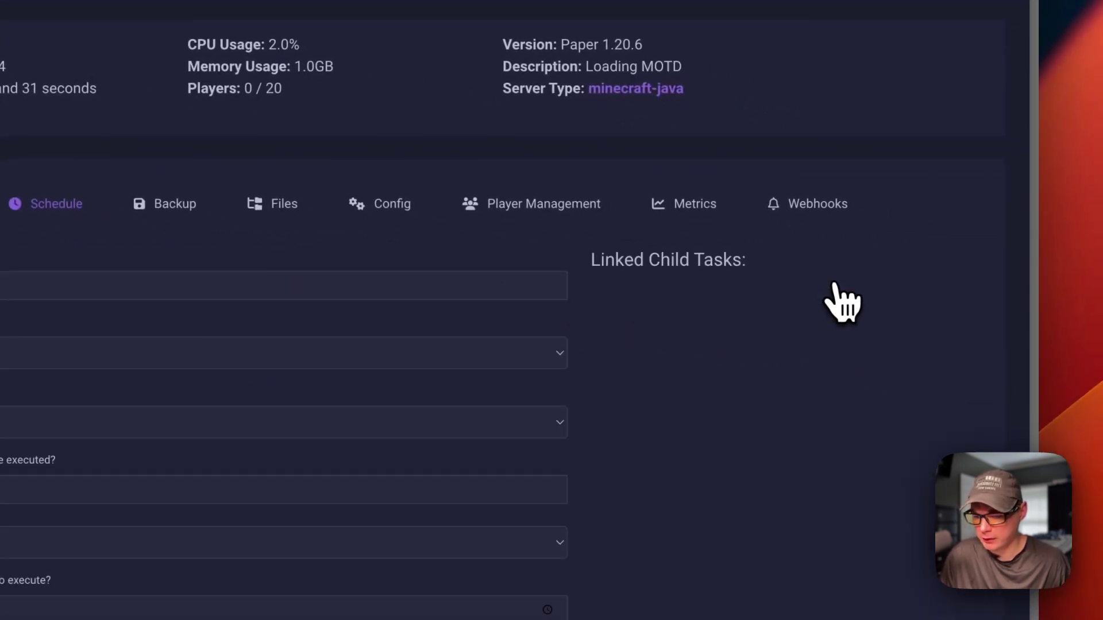
left_click(23, 286)
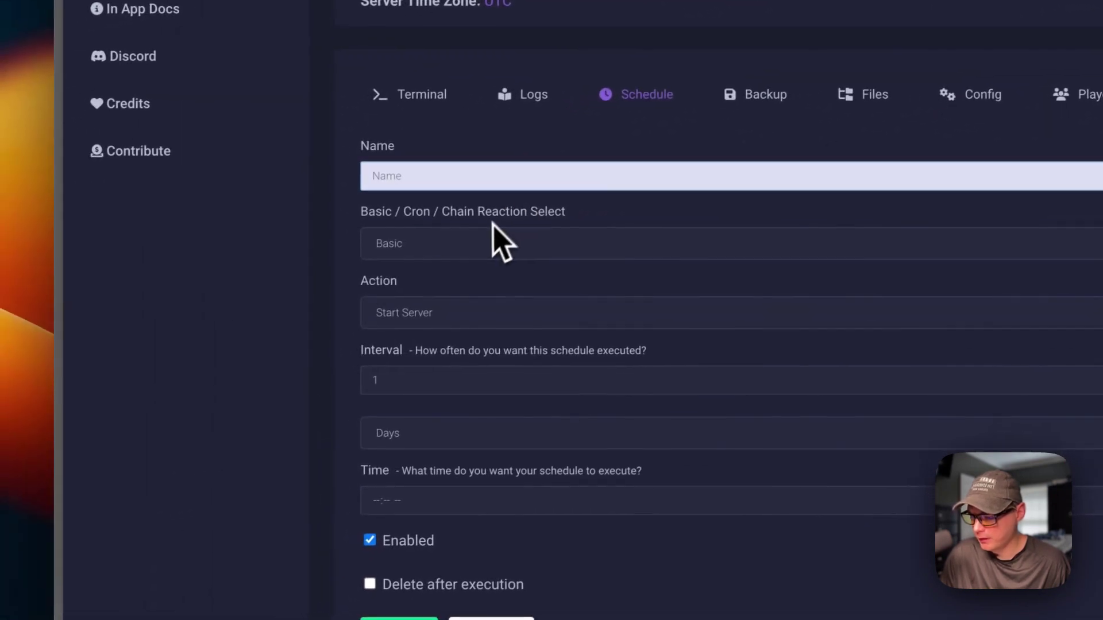
left_click(499, 241)
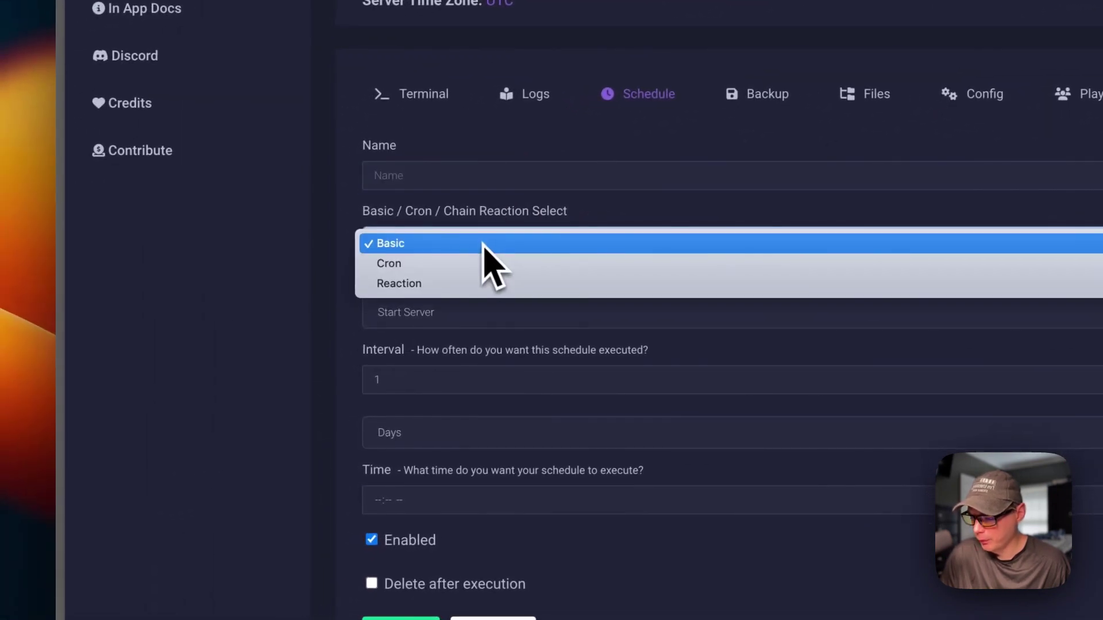
left_click(454, 268)
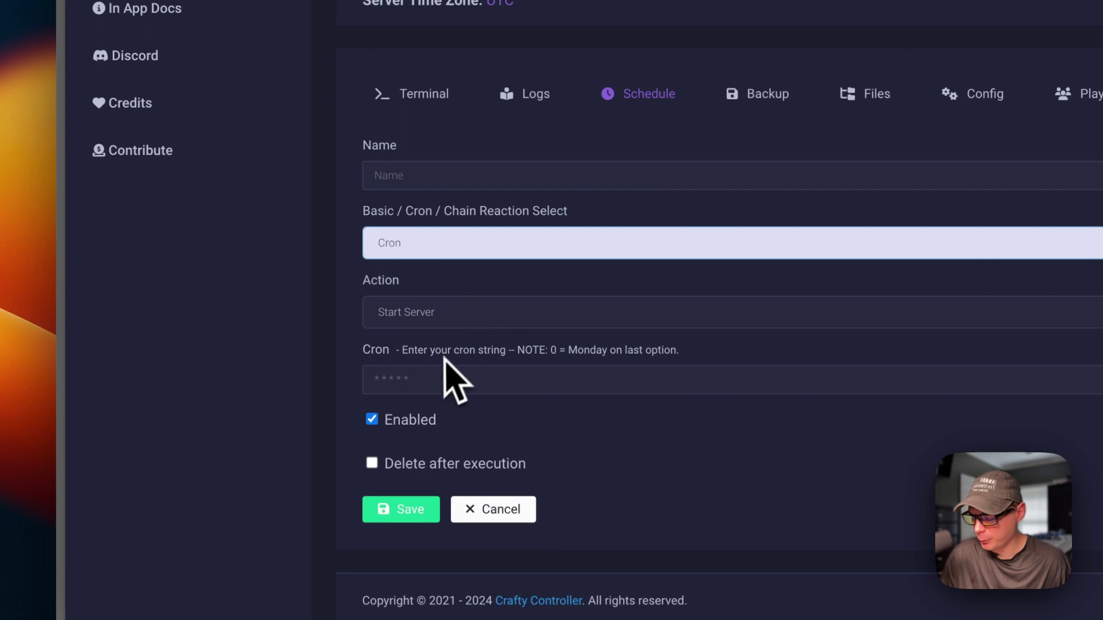
left_click(449, 257)
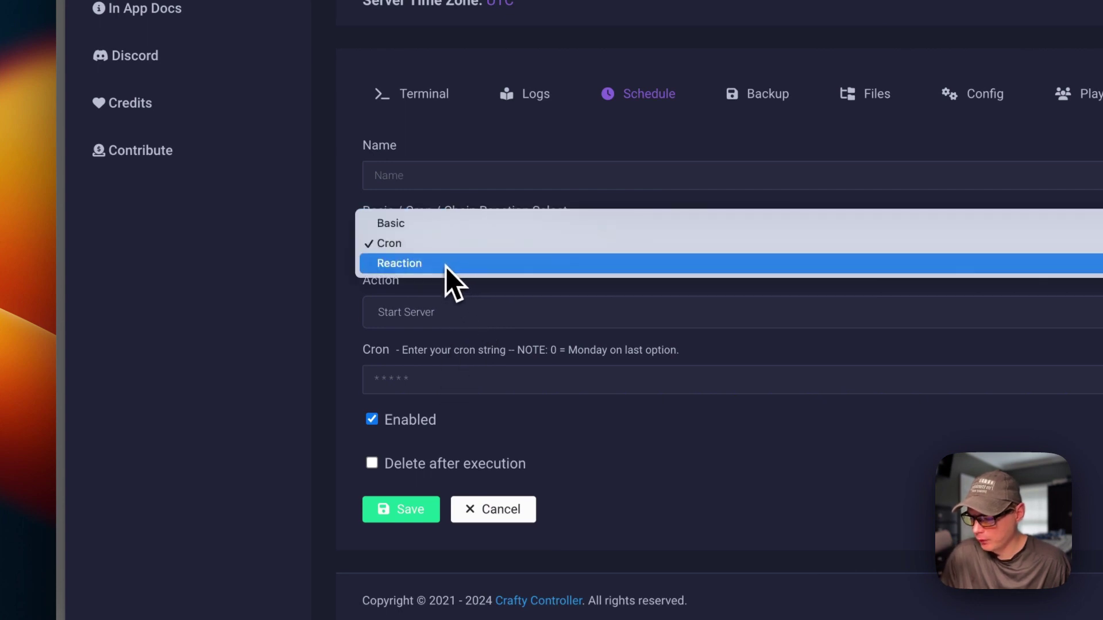
left_click(446, 264)
left_click(446, 316)
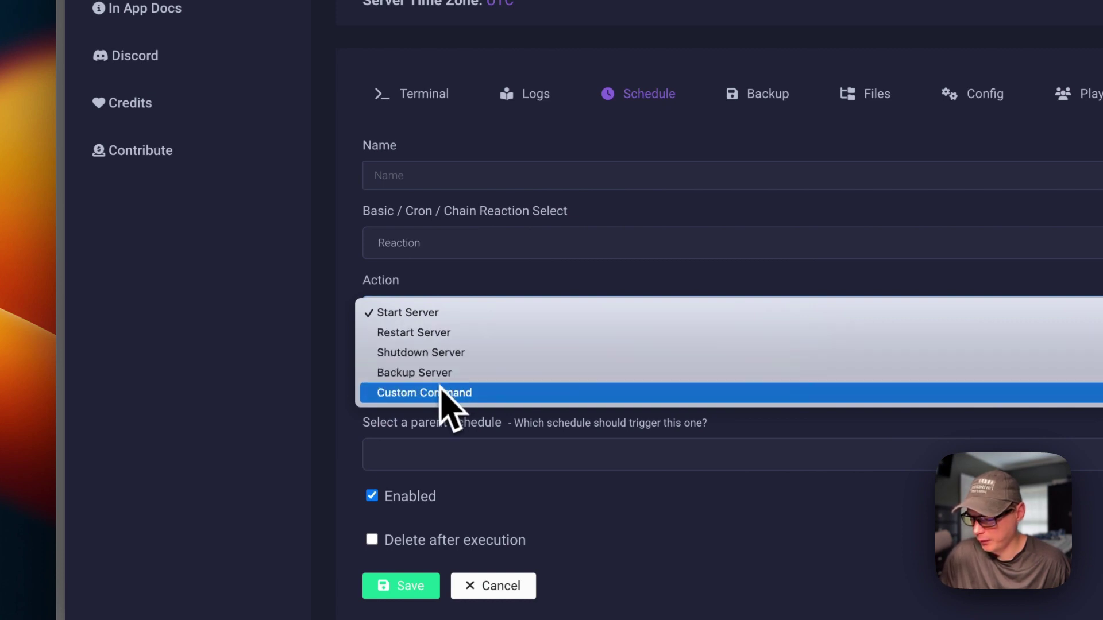
left_click(374, 417)
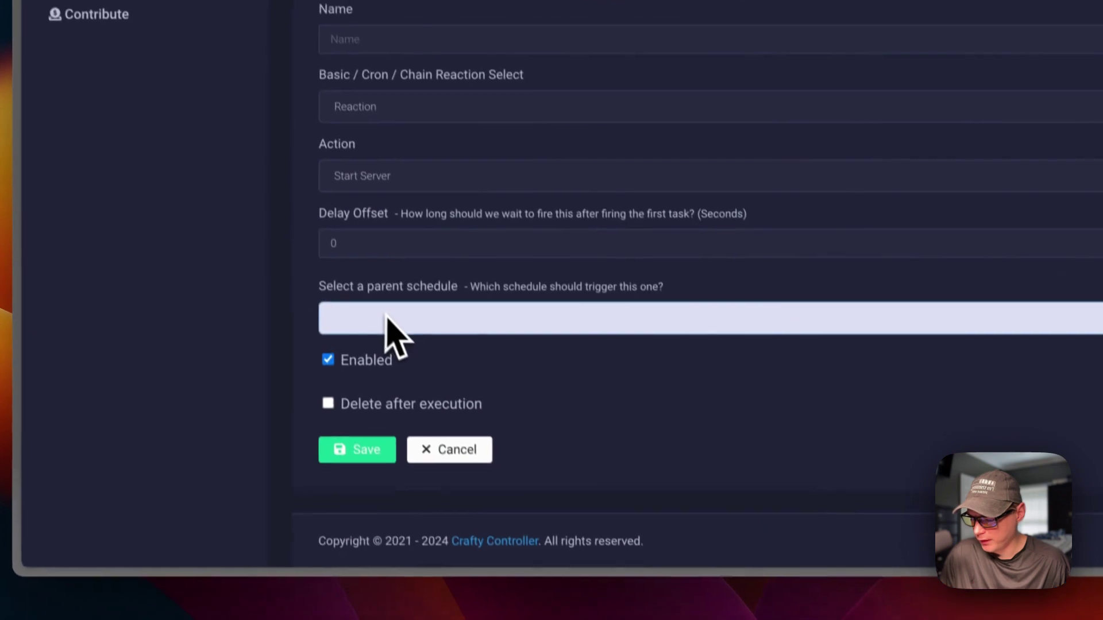
scroll(311, 315, "down", 2)
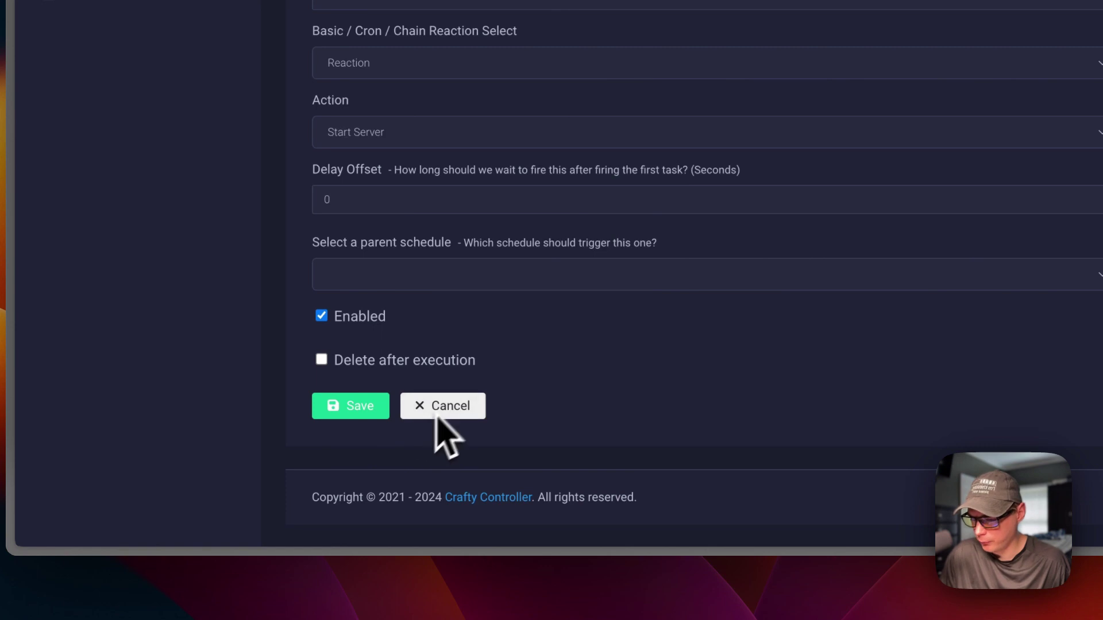
Inspect the Backup storage location and Max Backups, toggling the pre/post-backup command options back off.
left_click(675, 189)
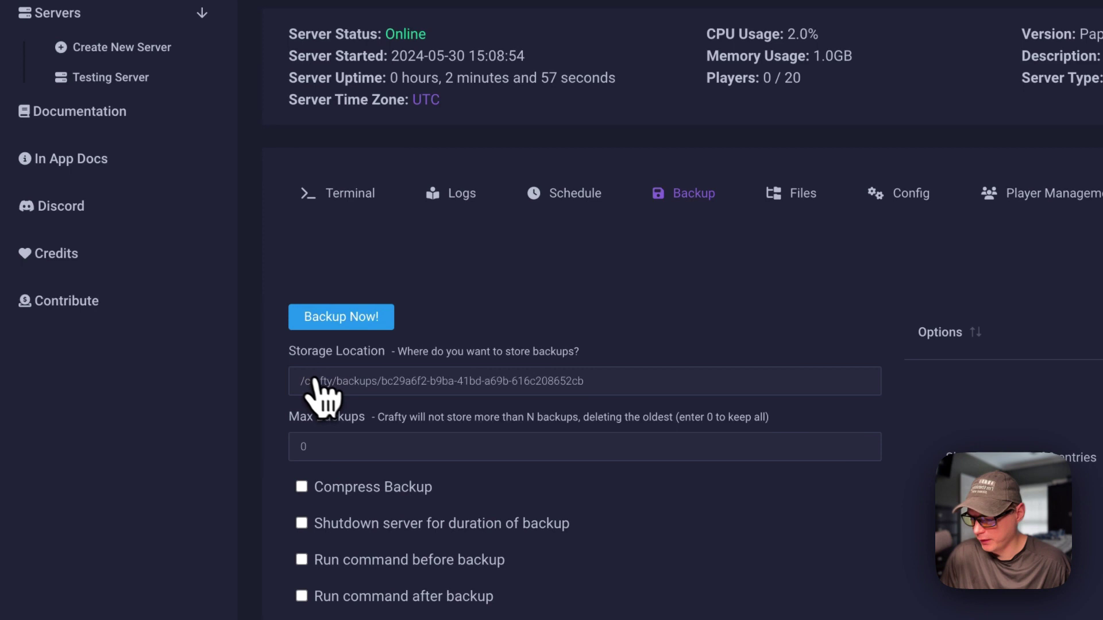
left_click(379, 382)
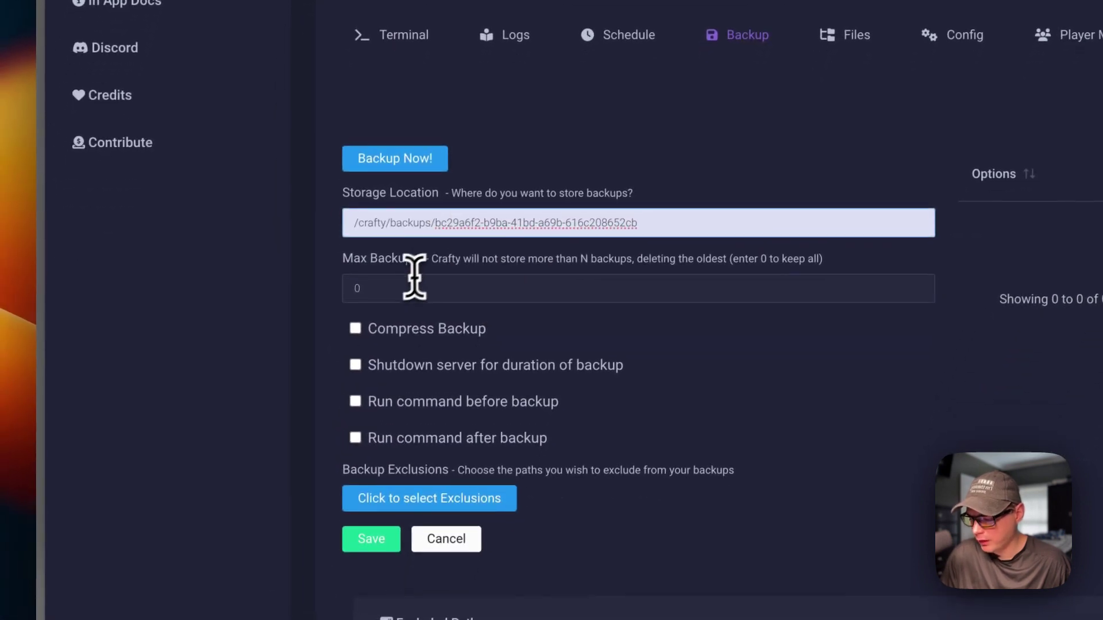
left_click(337, 446)
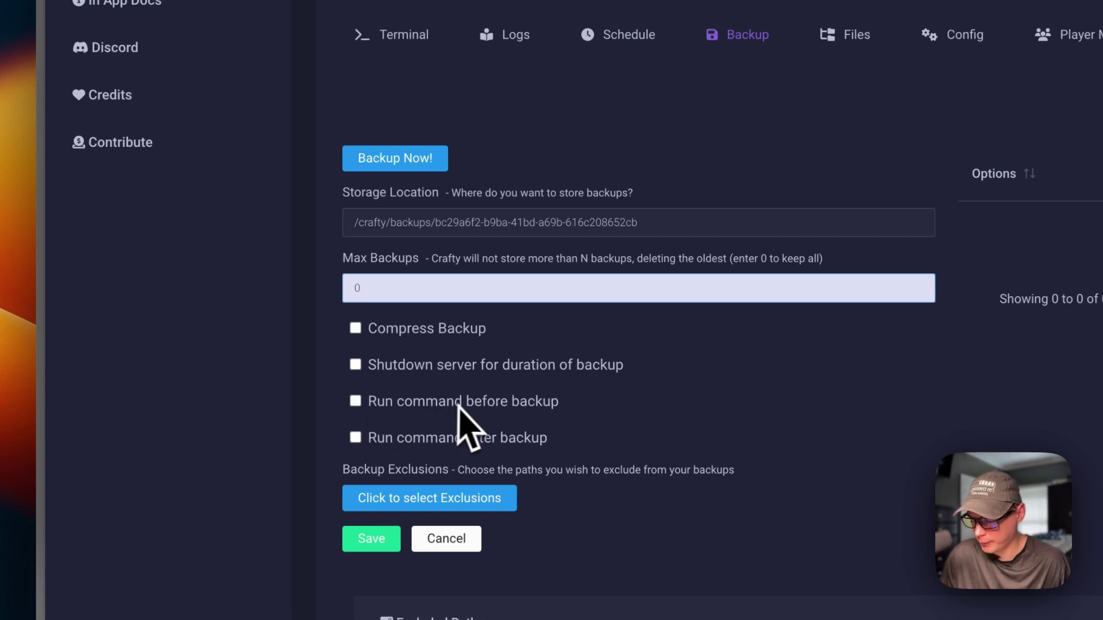
left_click(365, 404)
left_click(354, 405)
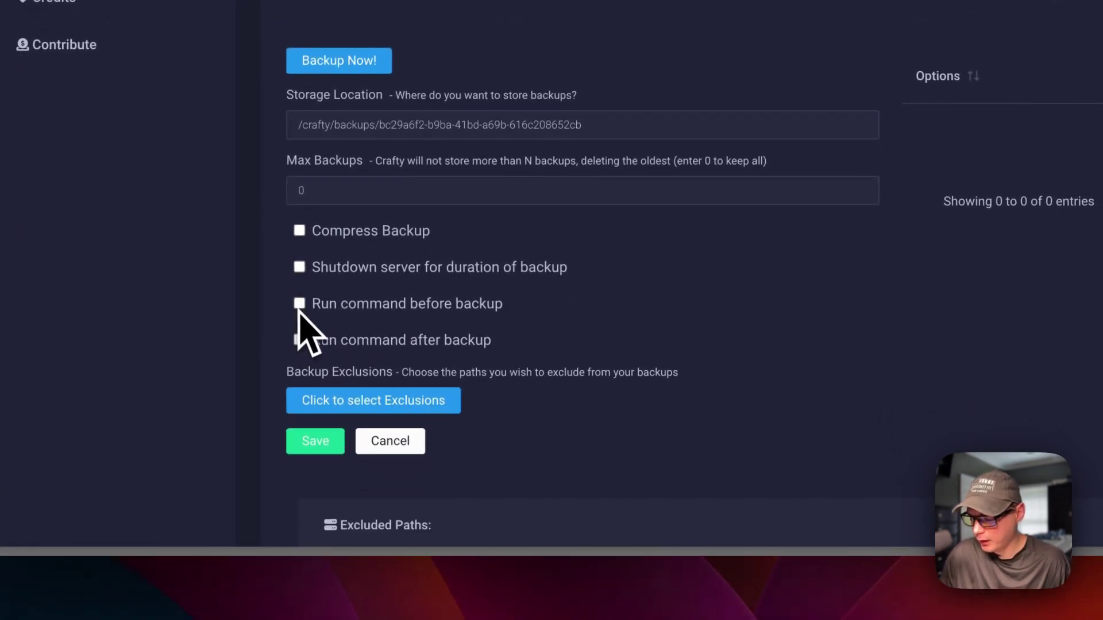
left_click(299, 341)
left_click(299, 342)
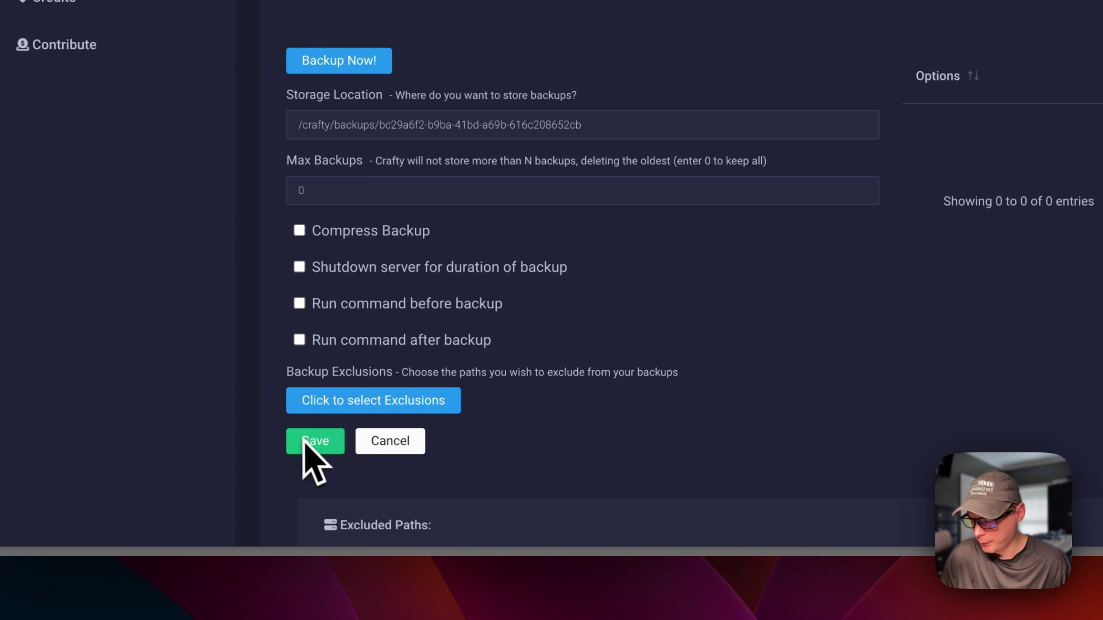
scroll(438, 467, "down", 3)
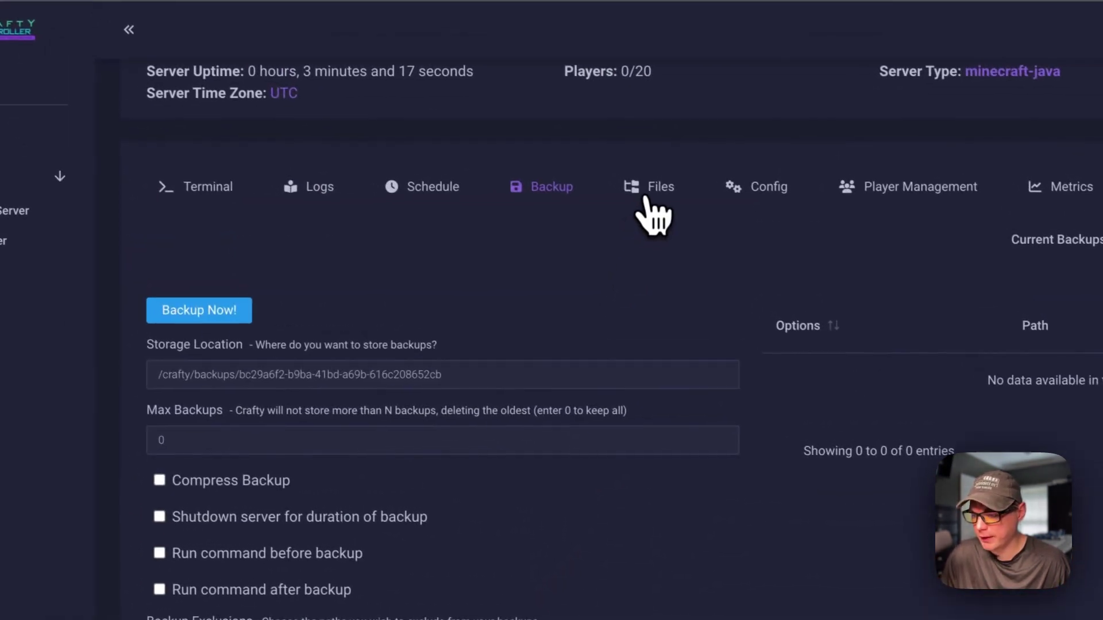
Open config/paper-global.yml in the file editor and scroll through it.
left_click(630, 169)
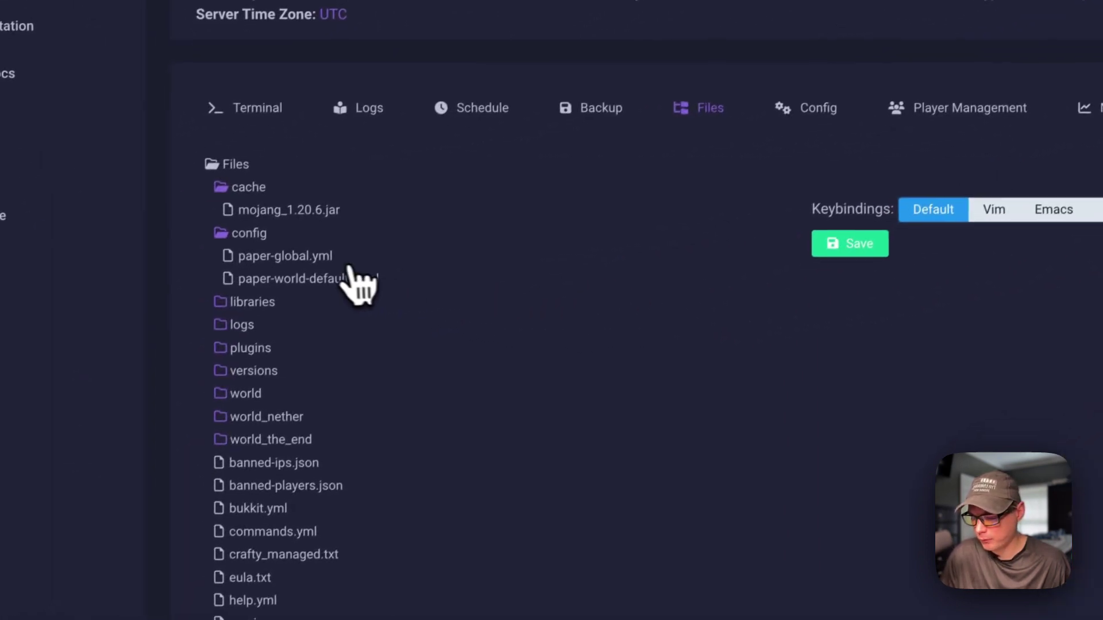
left_click(344, 259)
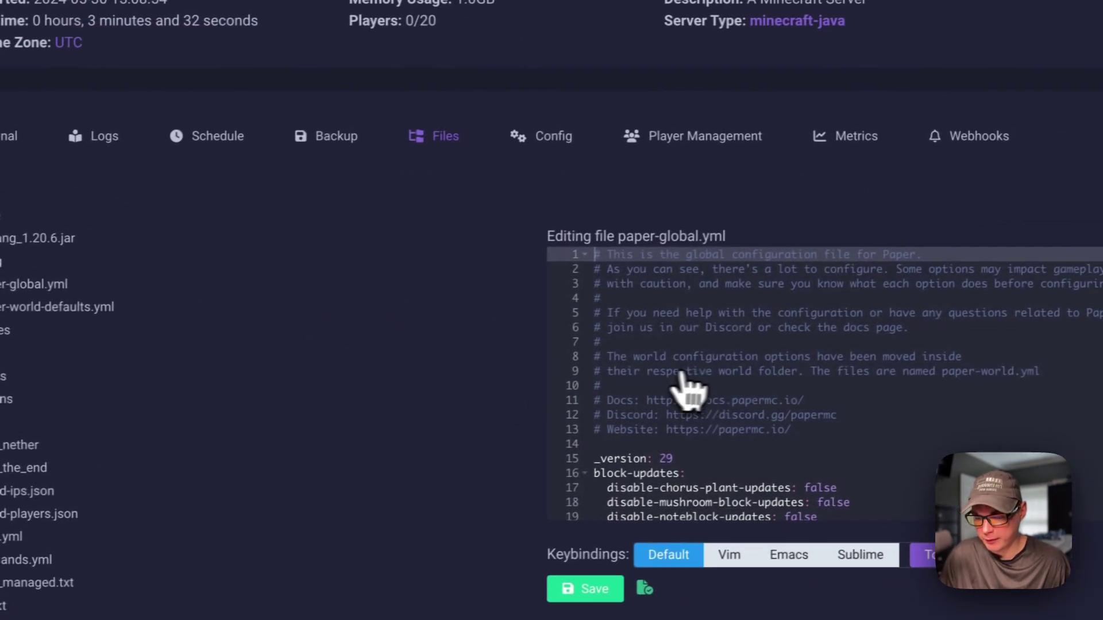
scroll(743, 373, "down", 10)
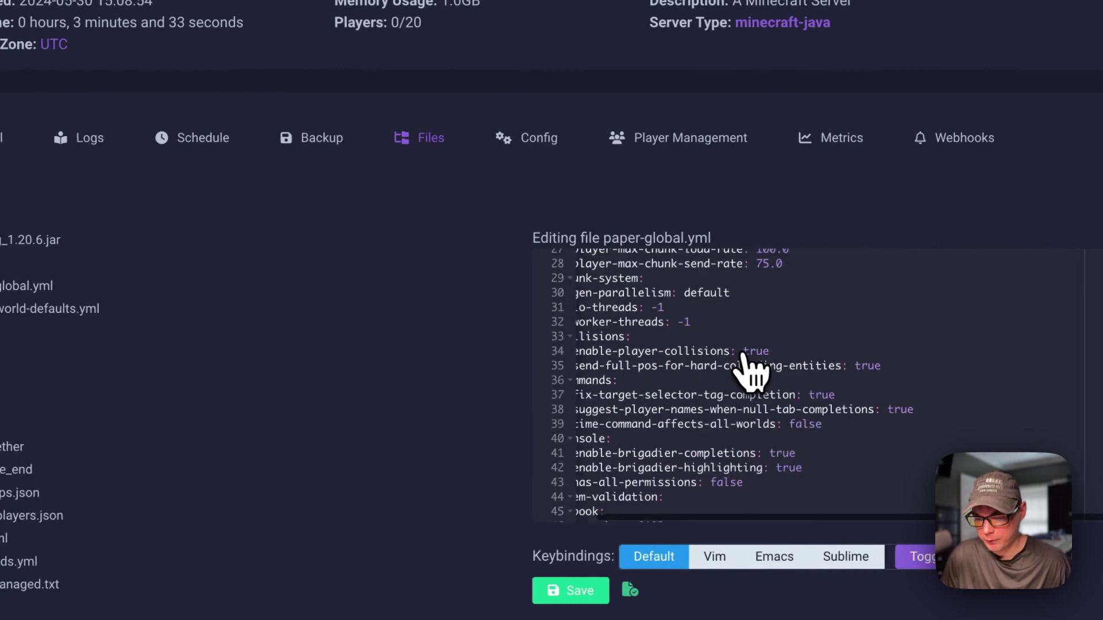
scroll(746, 369, "up", 10)
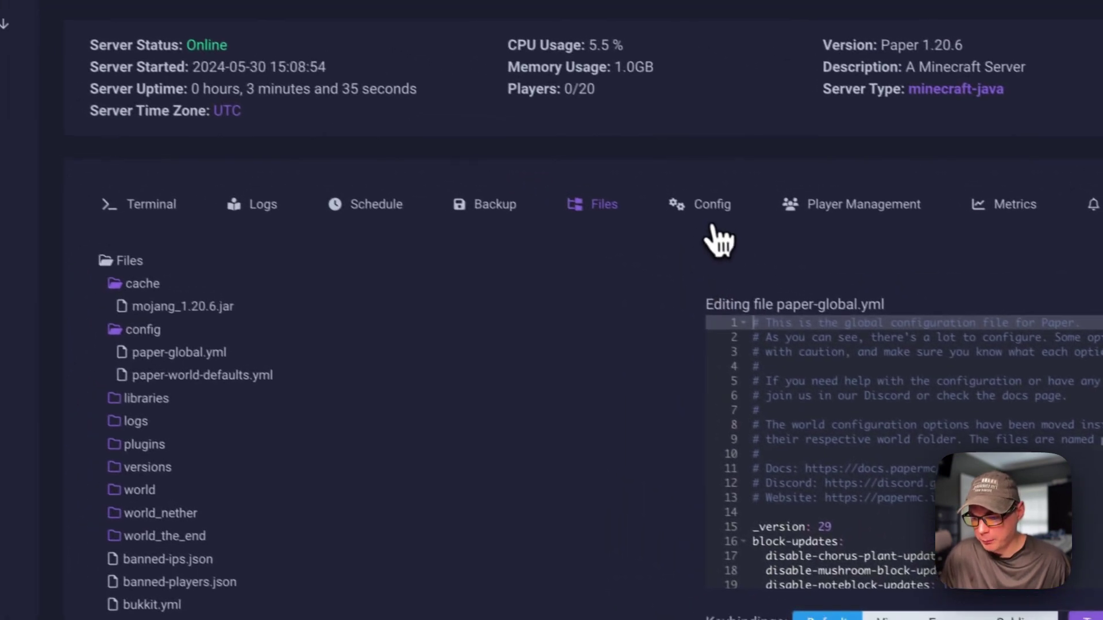
Review the server's Config settings and cancel without saving changes.
left_click(538, 139)
scroll(542, 394, "down", 12)
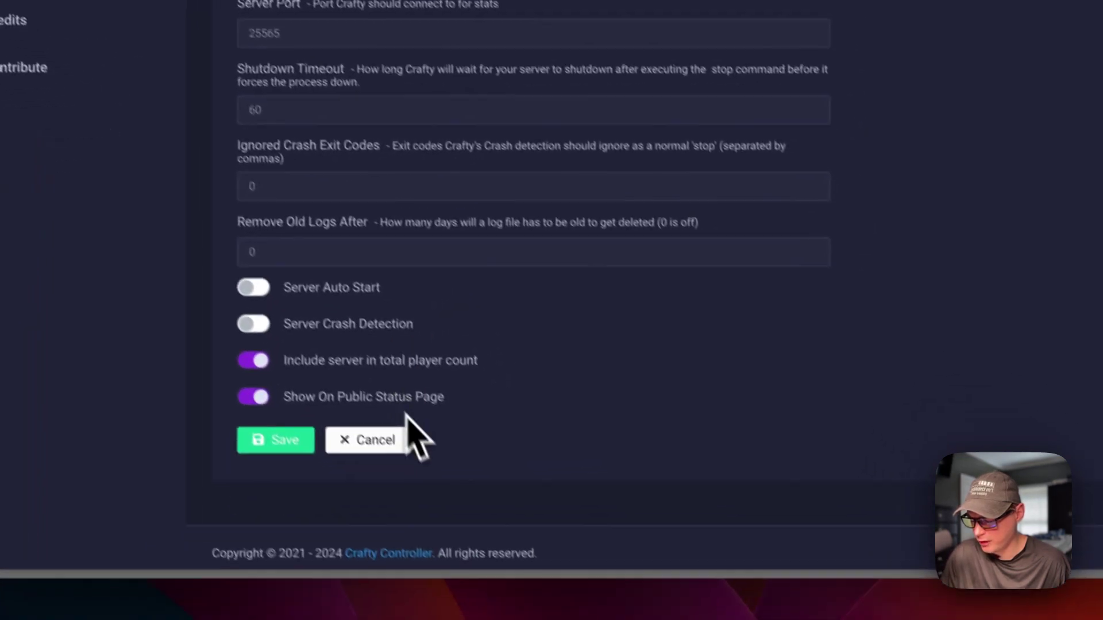
left_click(368, 439)
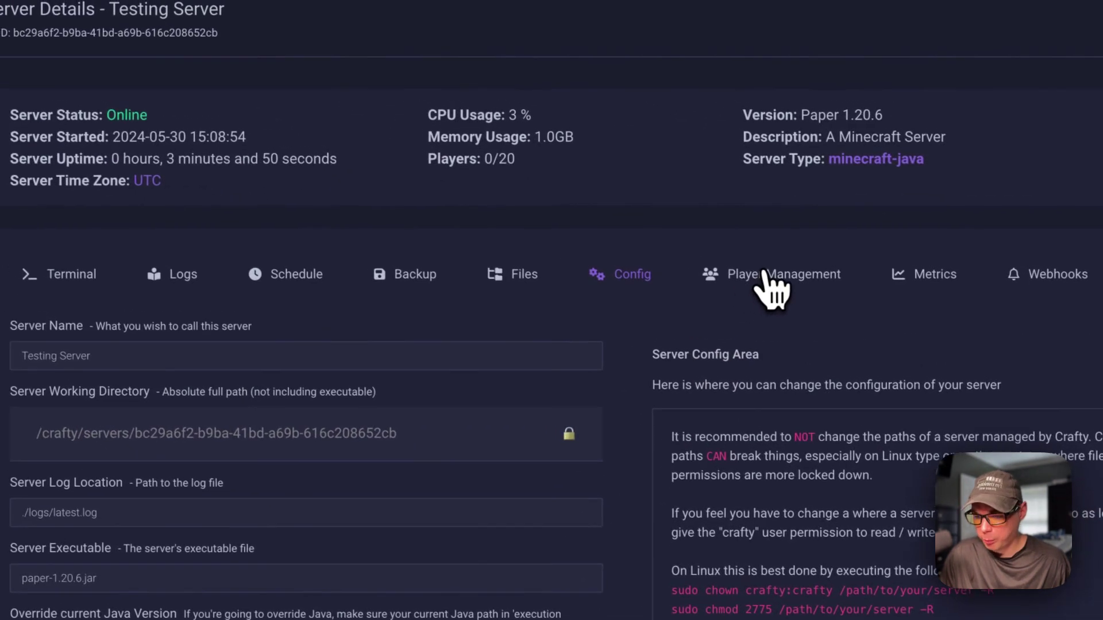
Check the Player Management lists, then inspect the Metrics graph of CPU, memory and players.
left_click(765, 272)
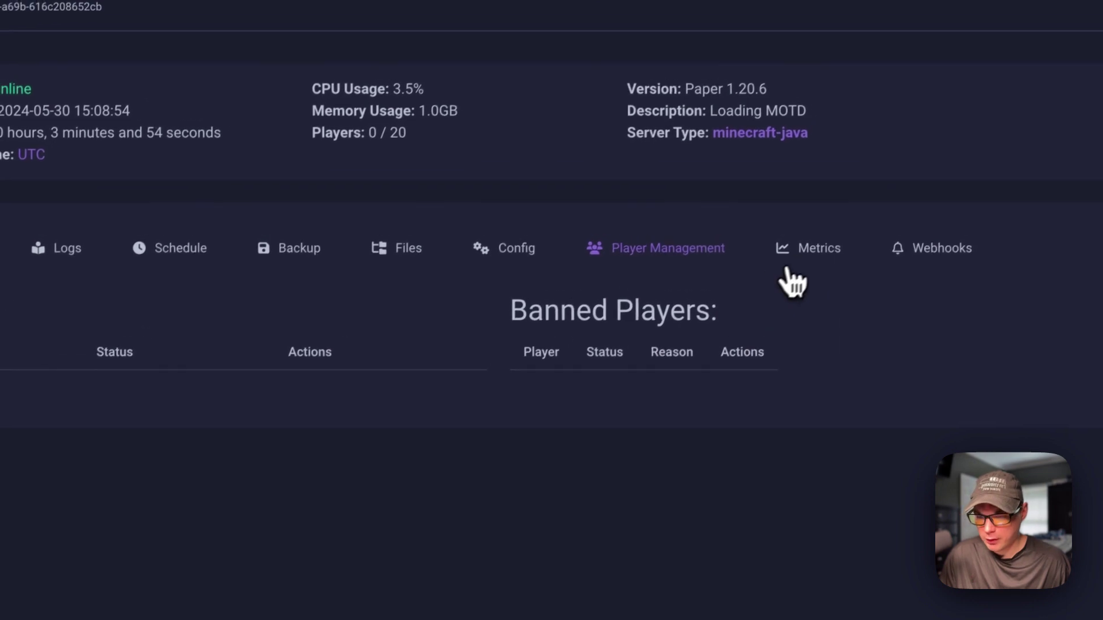
left_click(791, 267)
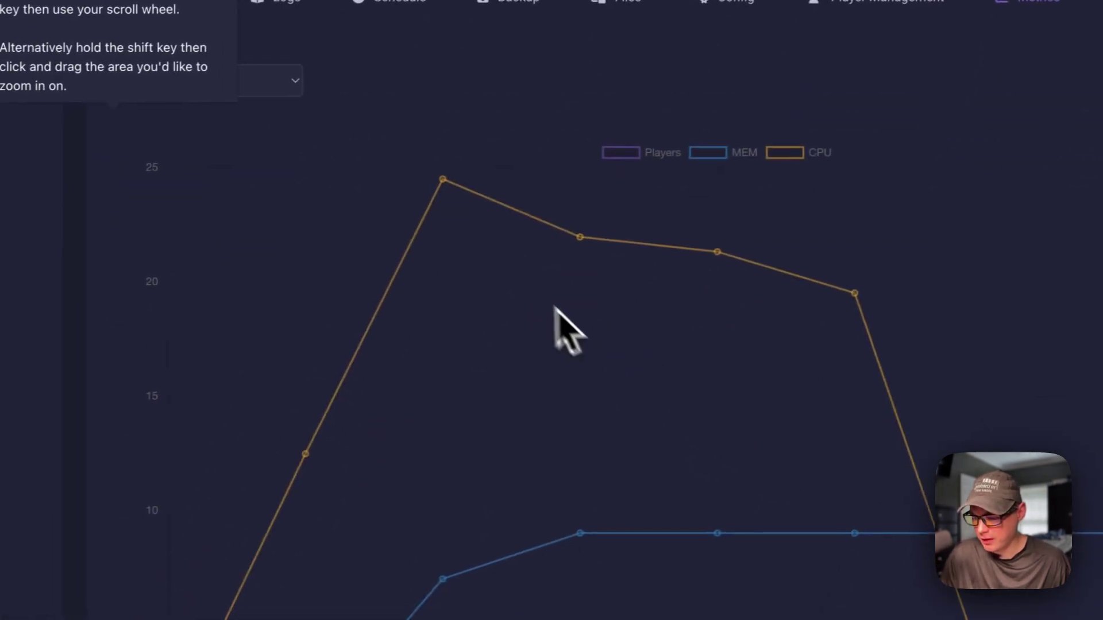
mouse_move(456, 202)
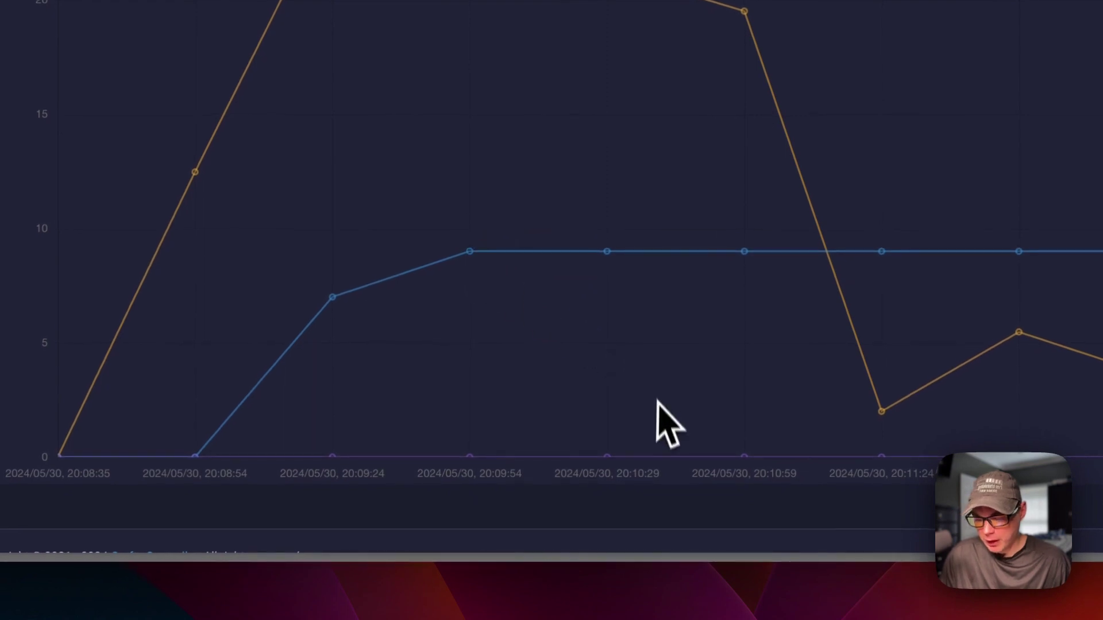
mouse_move(608, 458)
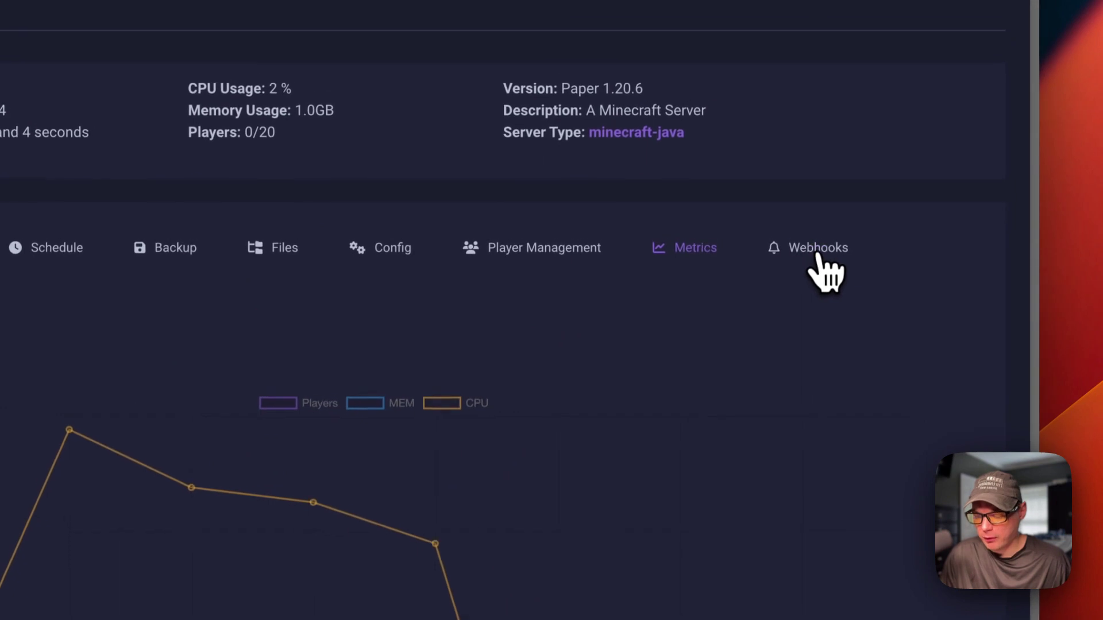
Begin a new Discord webhook and browse its trigger events without selecting one.
left_click(818, 253)
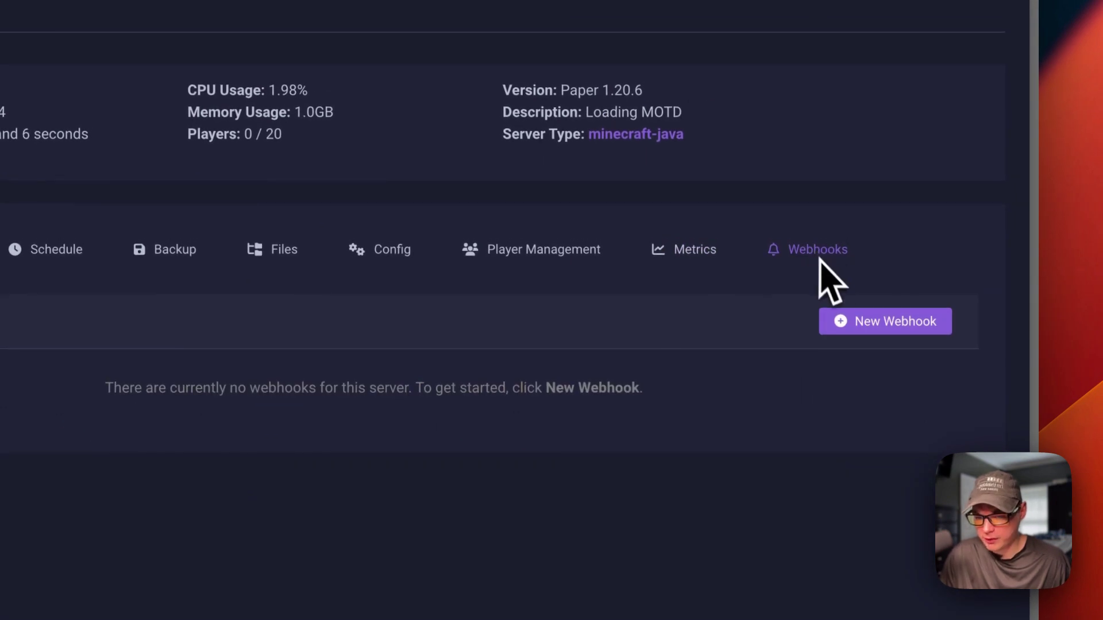
left_click(848, 326)
left_click(119, 313)
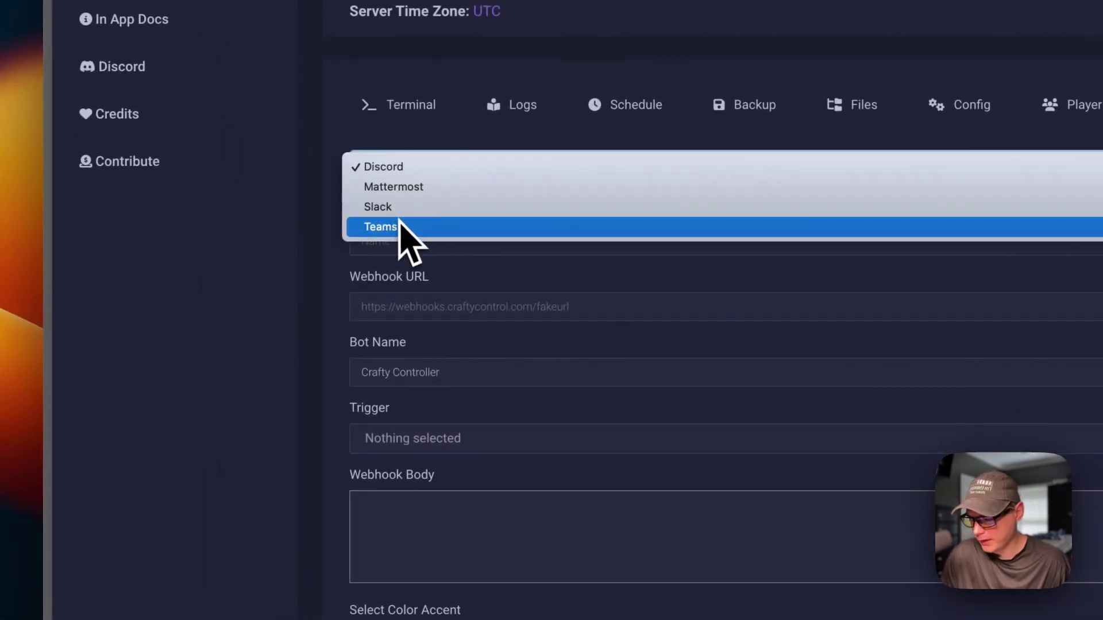
left_click(339, 281)
scroll(344, 387, "down", 3)
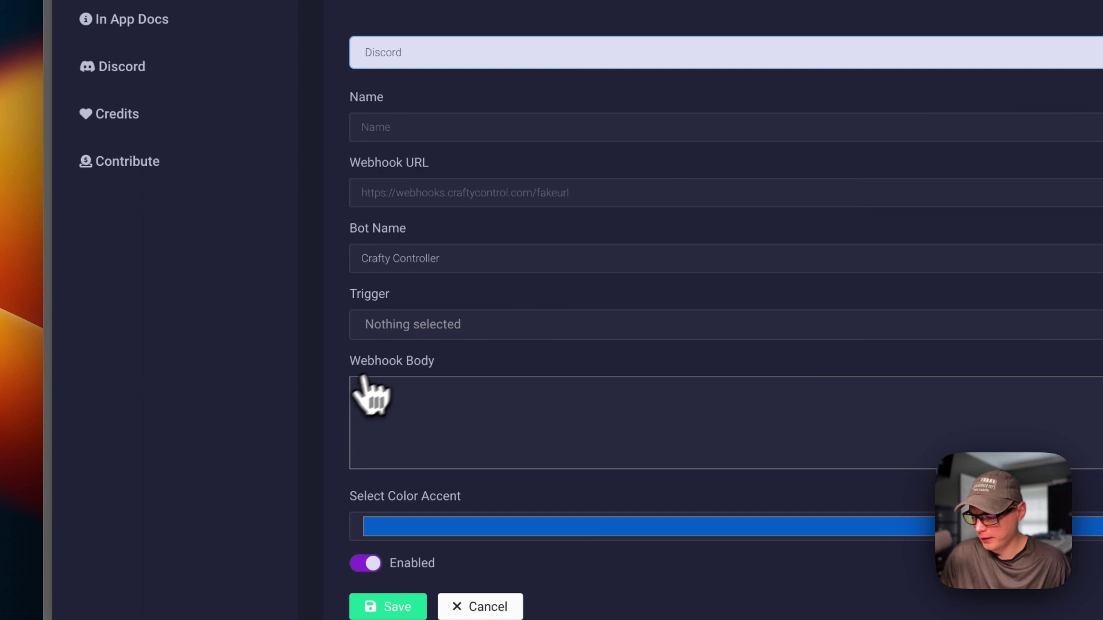
left_click(436, 325)
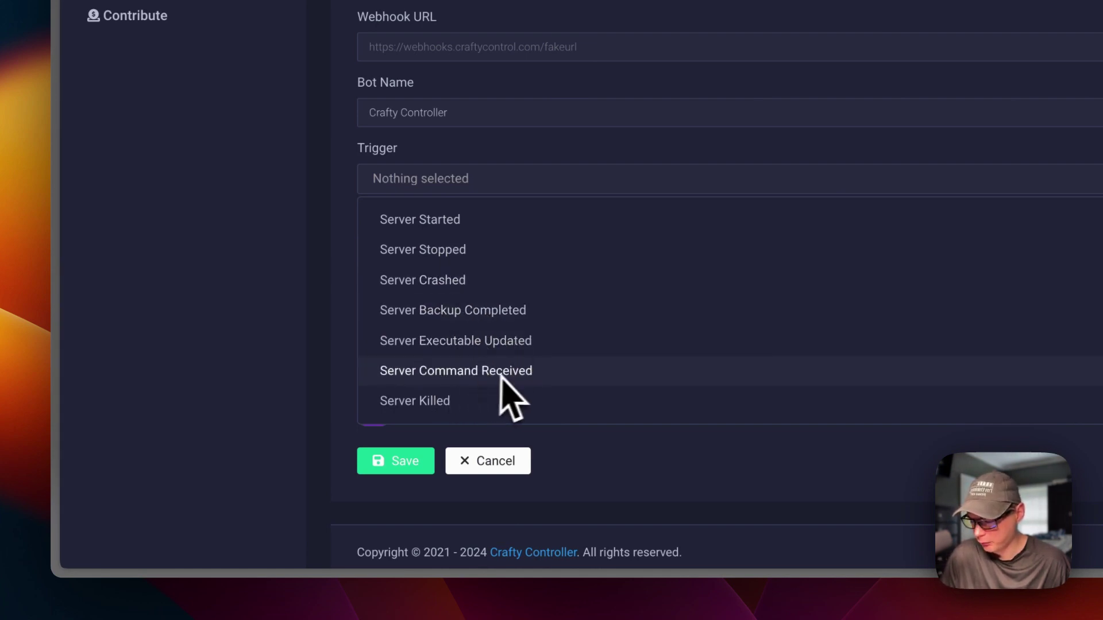
scroll(454, 400, "down", 1)
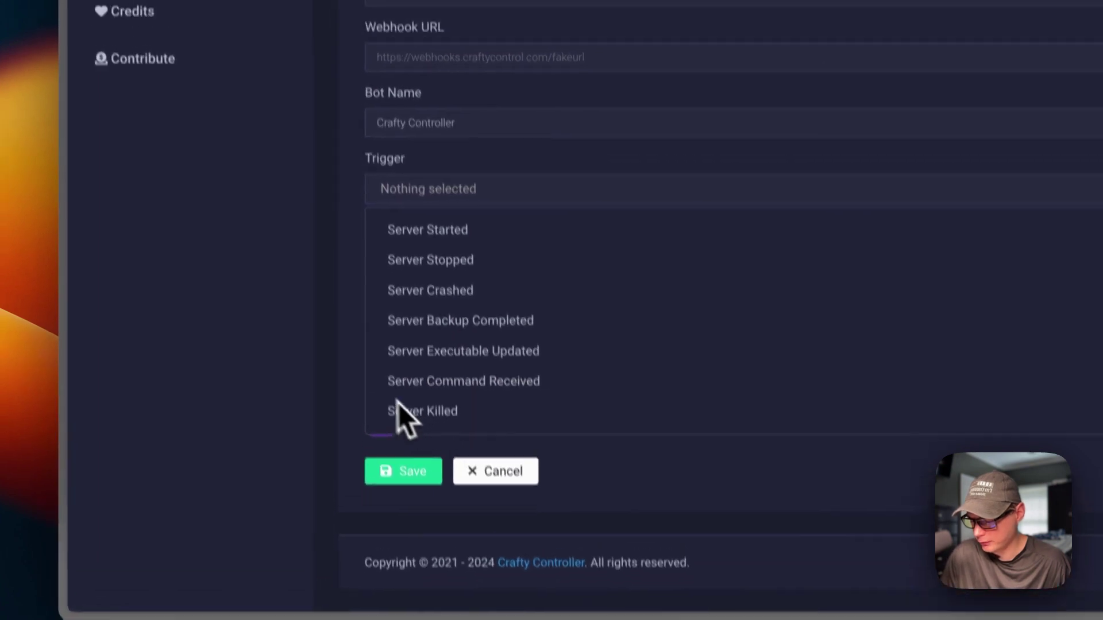
left_click(344, 327)
scroll(505, 345, "up", 6)
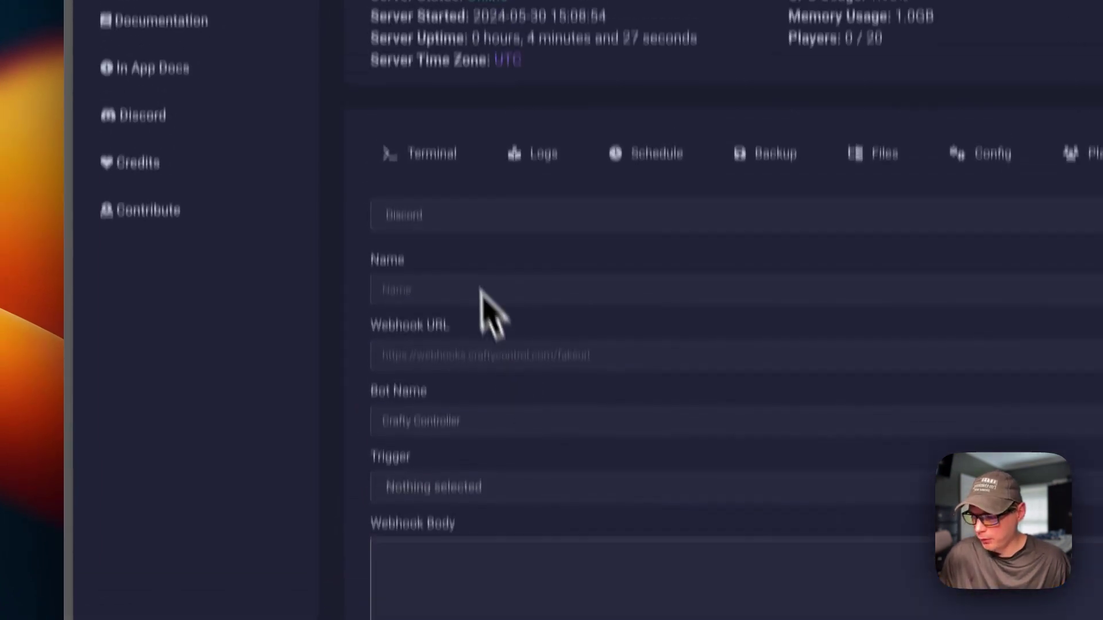
Switch back to the Terminal tab to see Testing Server's startup log.
left_click(428, 238)
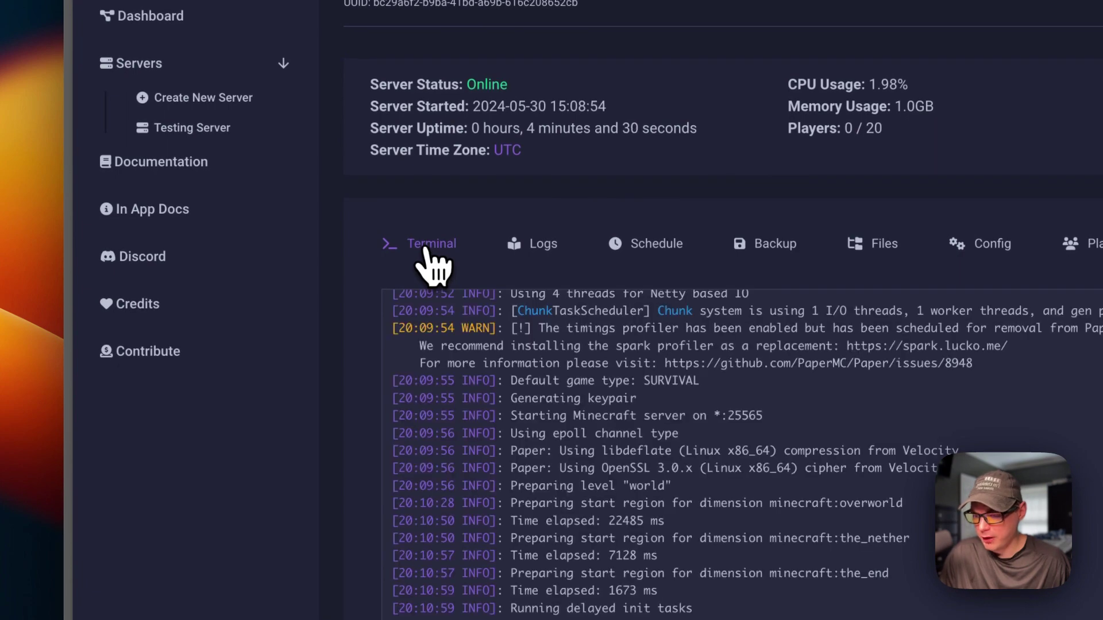